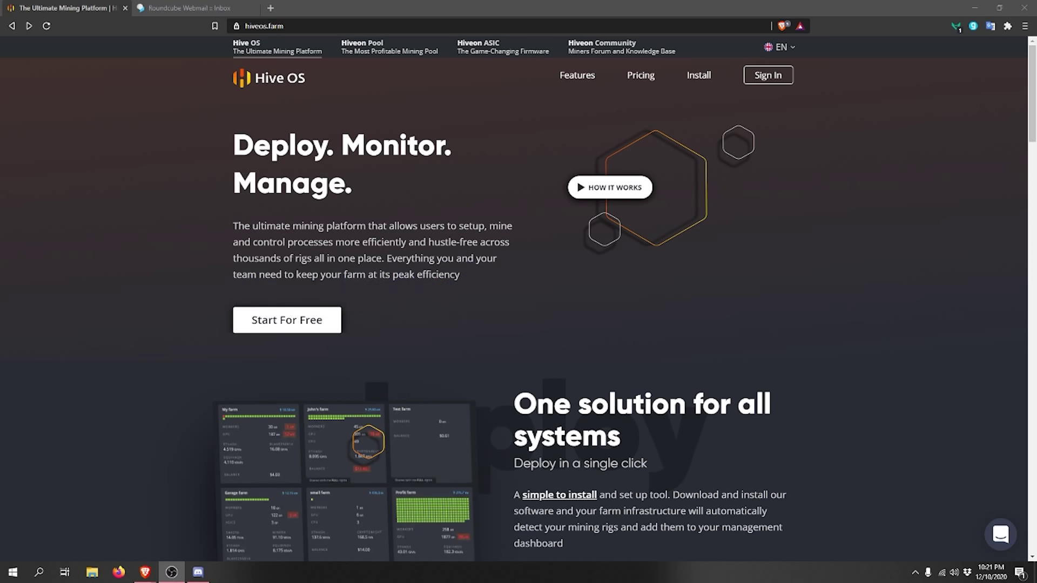
Open the free account registration form and fill in the account e-mail, login name and password
{"action": "left_click", "coordinate": [297, 27]}
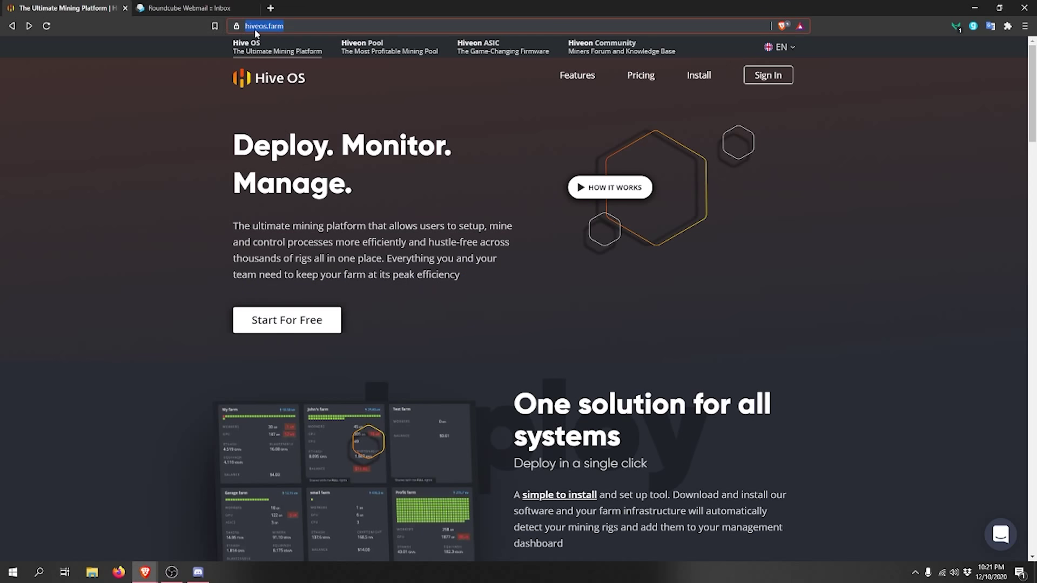
{"action": "left_click", "coordinate": [272, 323]}
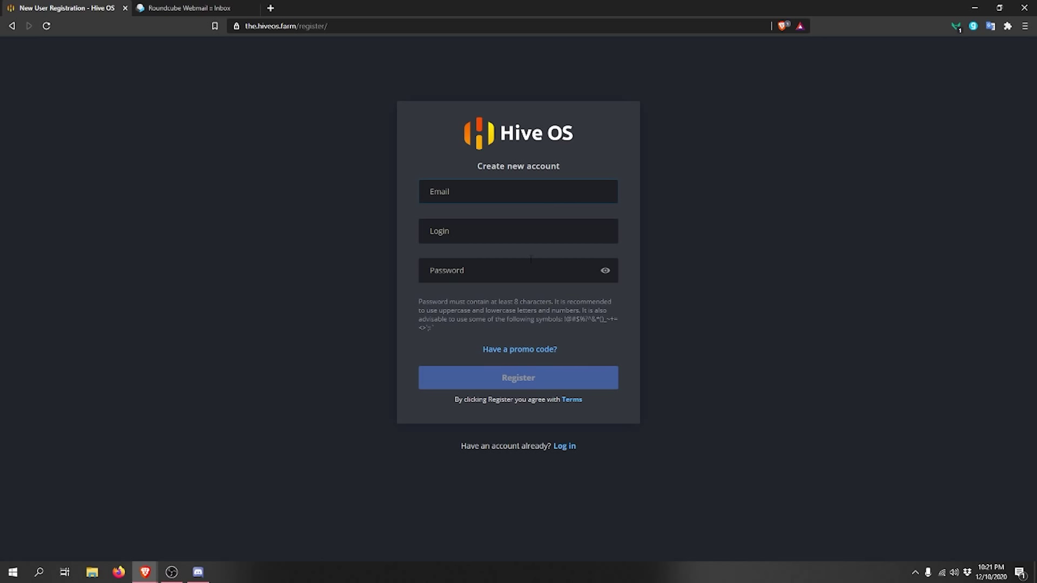
{"action": "type", "text": "user@mining"}
{"action": "key", "text": "Down"}
{"action": "key", "text": "Return"}
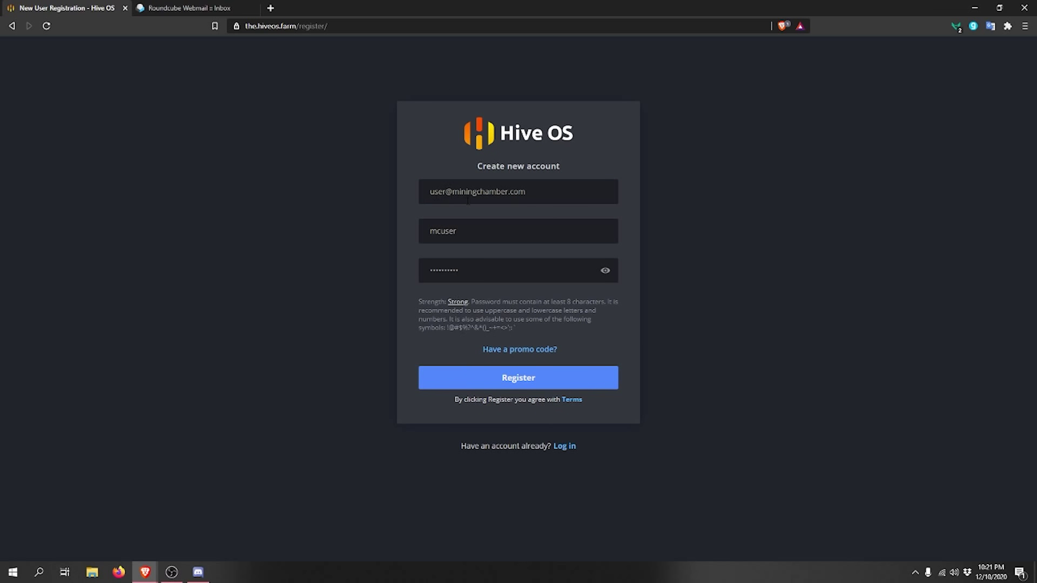
Add the promo code MC2020 to the registration and submit the new account
{"action": "left_click", "coordinate": [508, 350]}
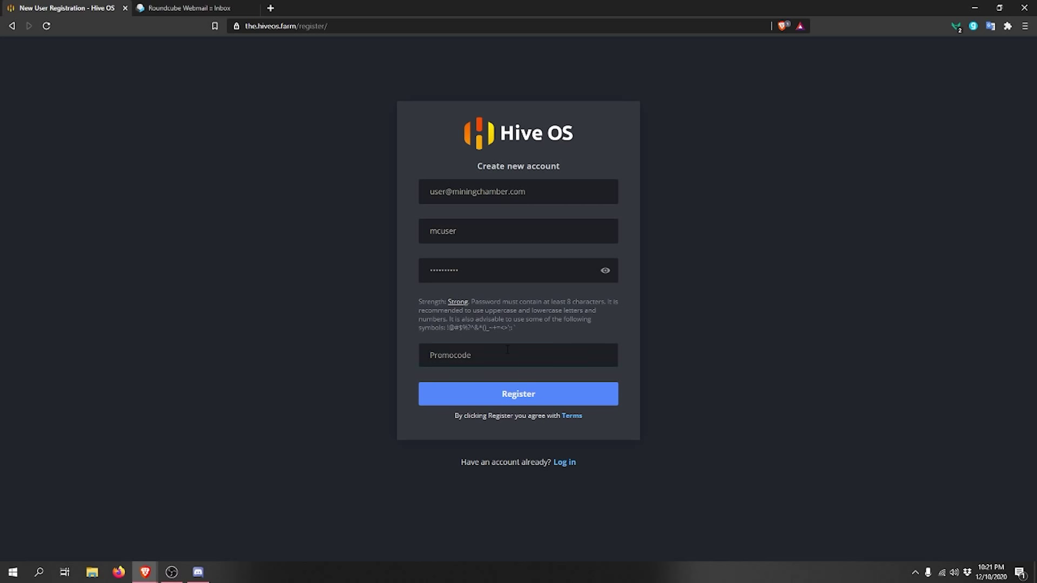
{"action": "type", "text": "MC2020"}
{"action": "left_click", "coordinate": [474, 393]}
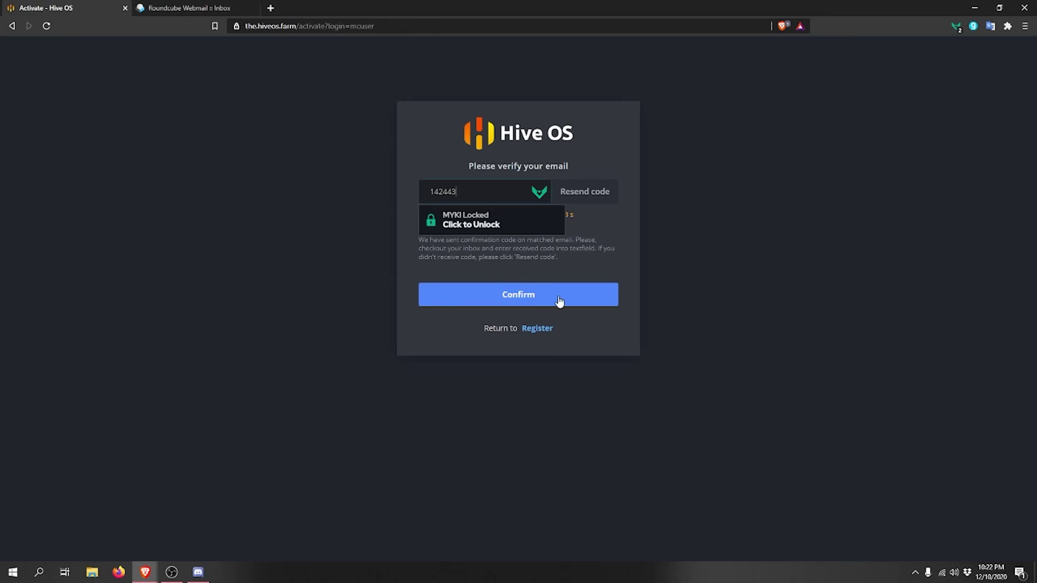
Confirm the e-mail verification code and postpone setting up two-factor authentication
{"action": "left_click", "coordinate": [558, 298]}
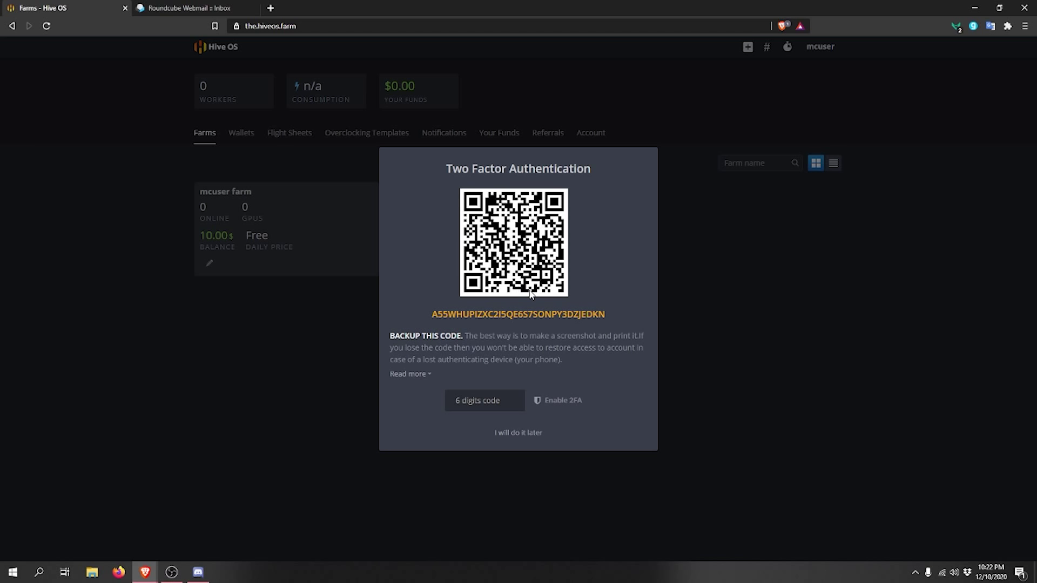
{"action": "left_click", "coordinate": [518, 433]}
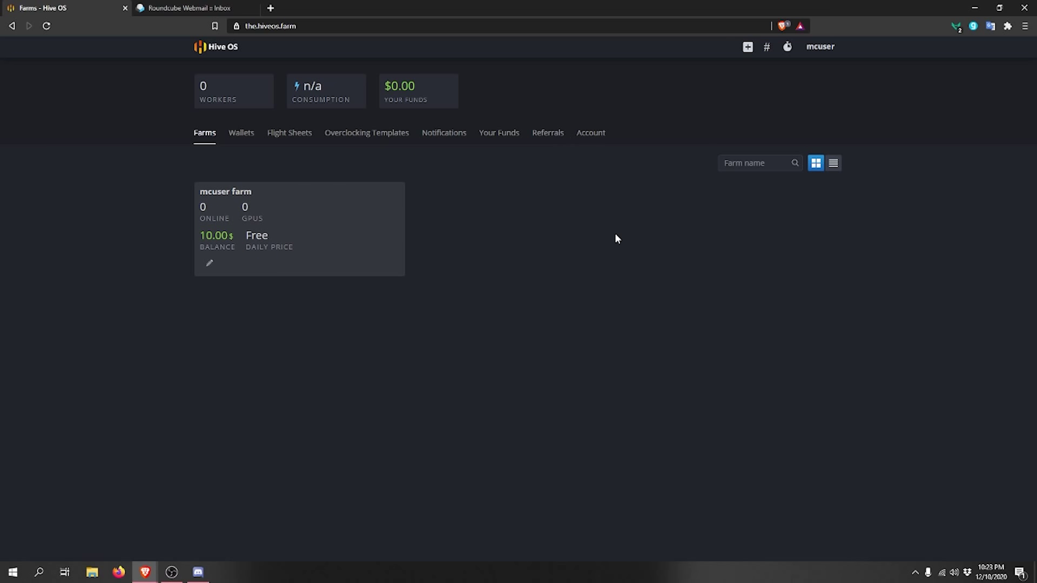
{"action": "left_click_drag", "start_coordinate": [236, 241], "coordinate": [201, 244]}
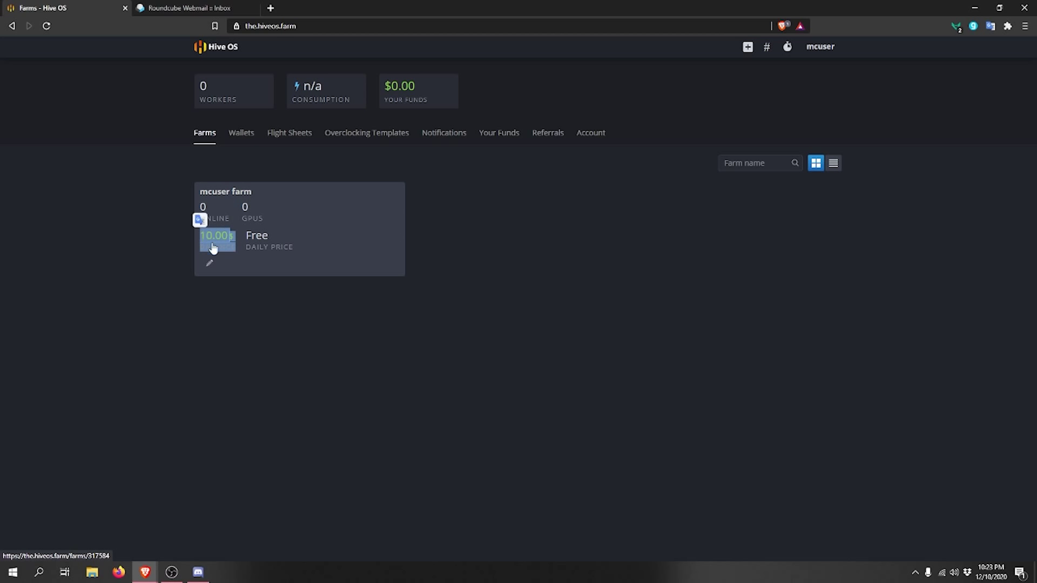
{"action": "left_click", "coordinate": [395, 327]}
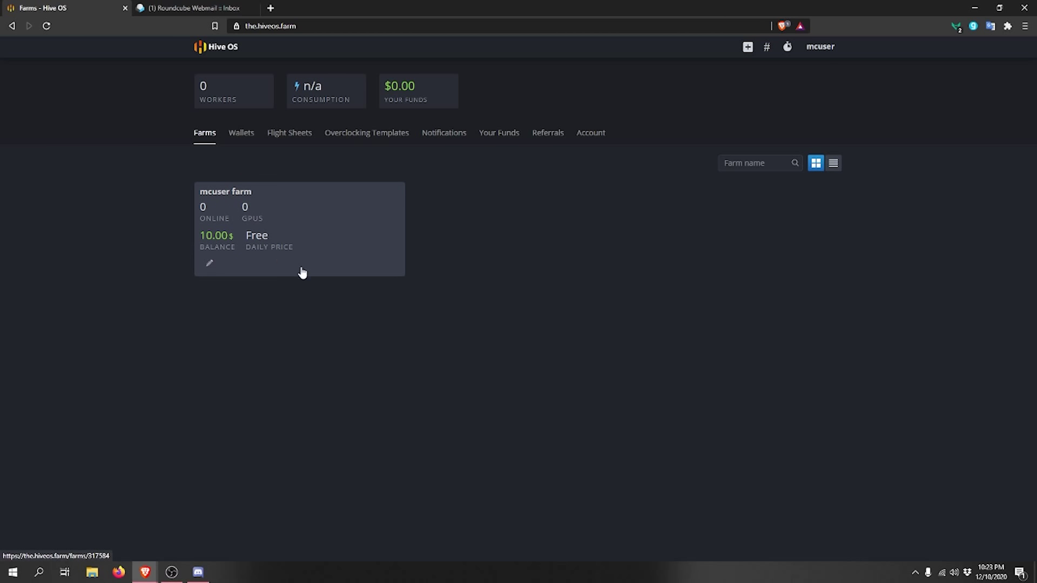
Open the new farm and start adding a GPU worker named "Mixed Rig"
{"action": "left_click", "coordinate": [275, 234]}
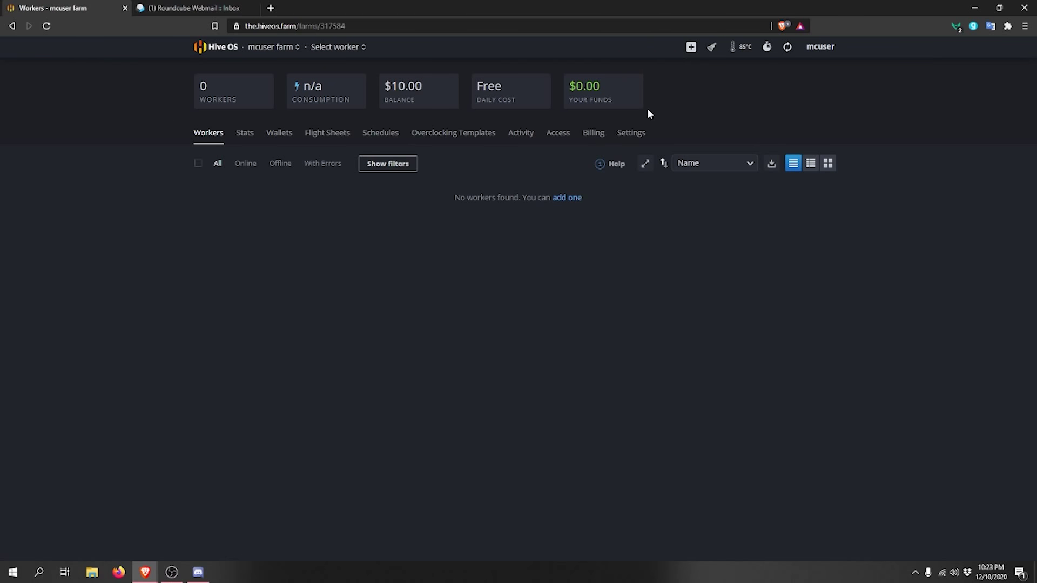
{"action": "left_click", "coordinate": [692, 48]}
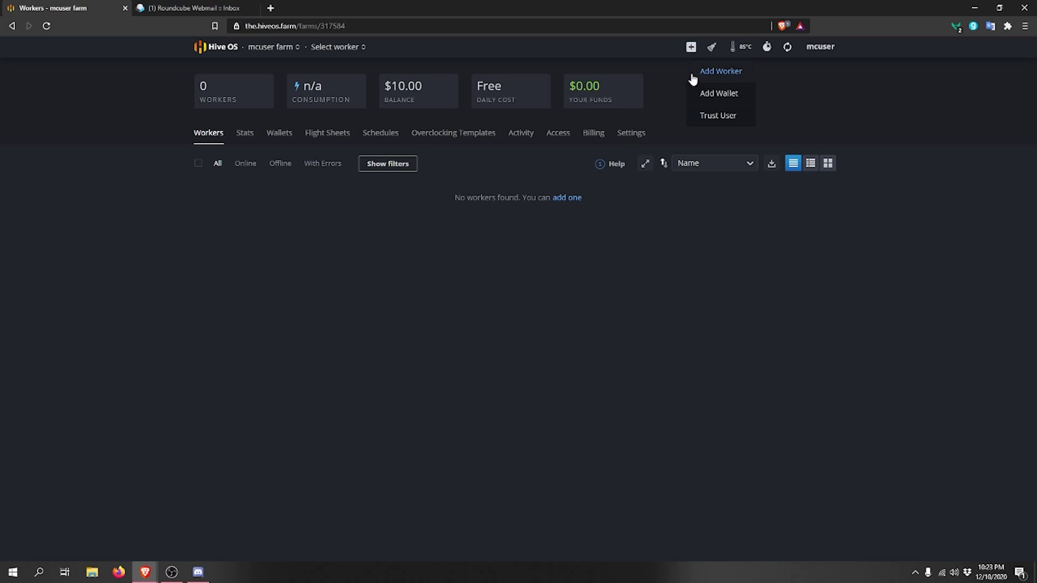
{"action": "left_click", "coordinate": [714, 76]}
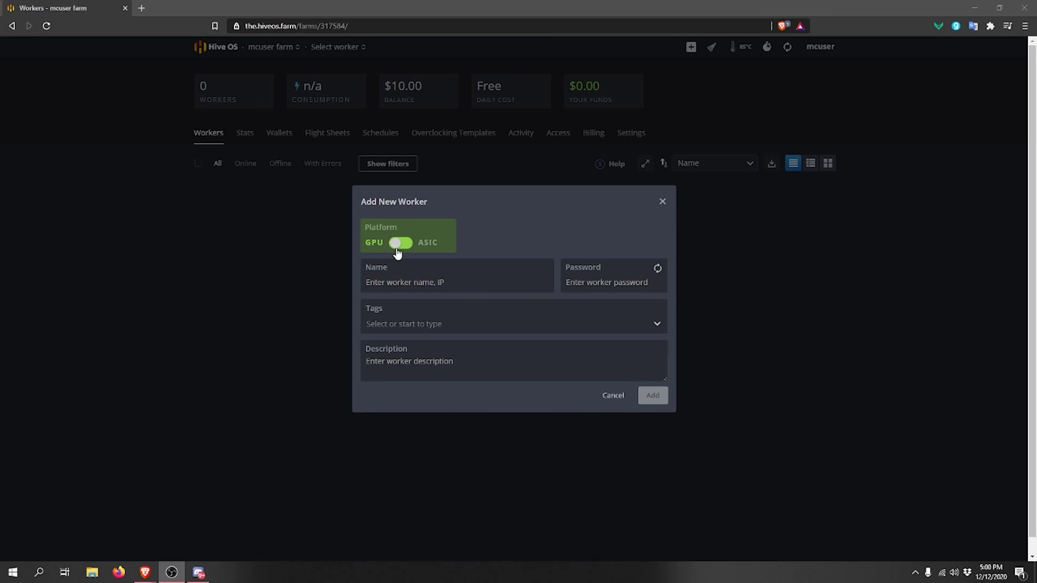
{"action": "left_click", "coordinate": [371, 288]}
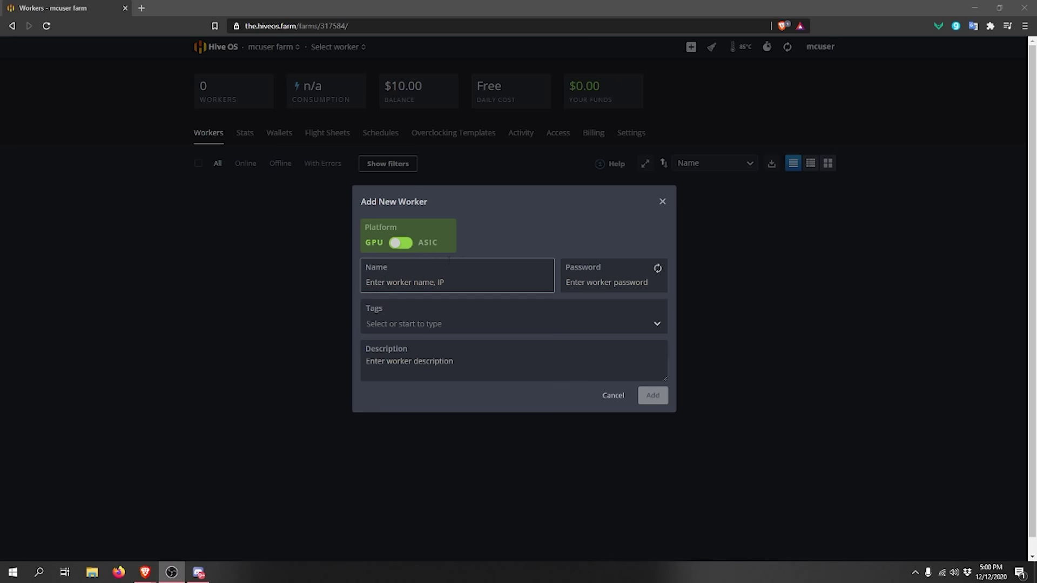
{"action": "left_click", "coordinate": [514, 360]}
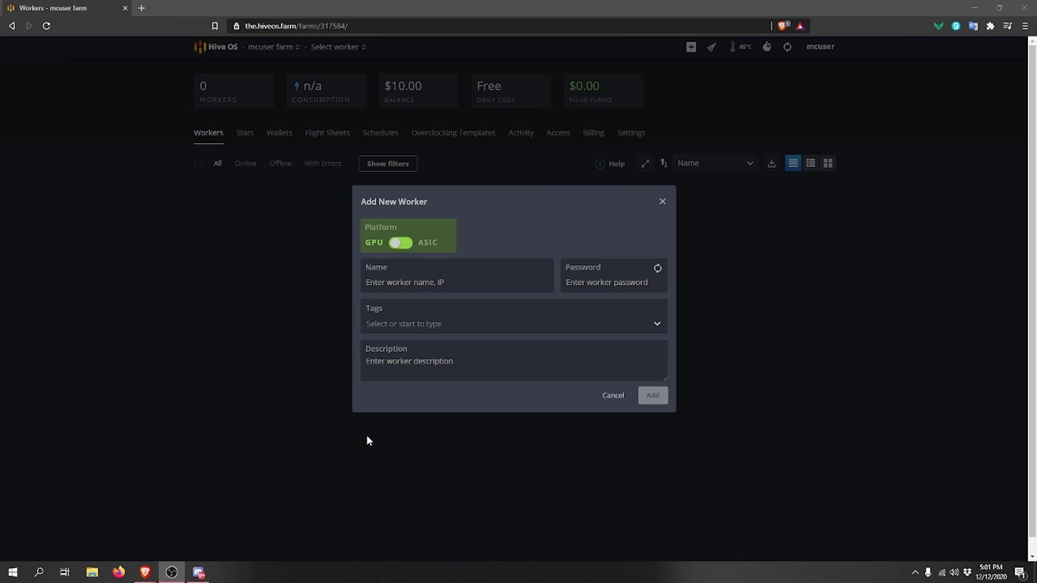
{"action": "left_click", "coordinate": [425, 282]}
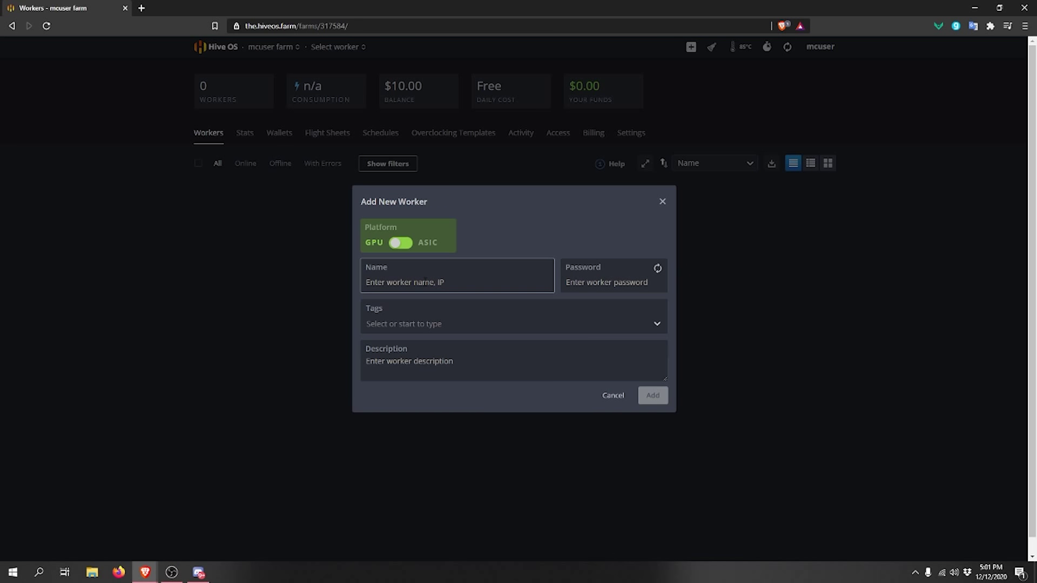
{"action": "type", "text": "Mixed "}
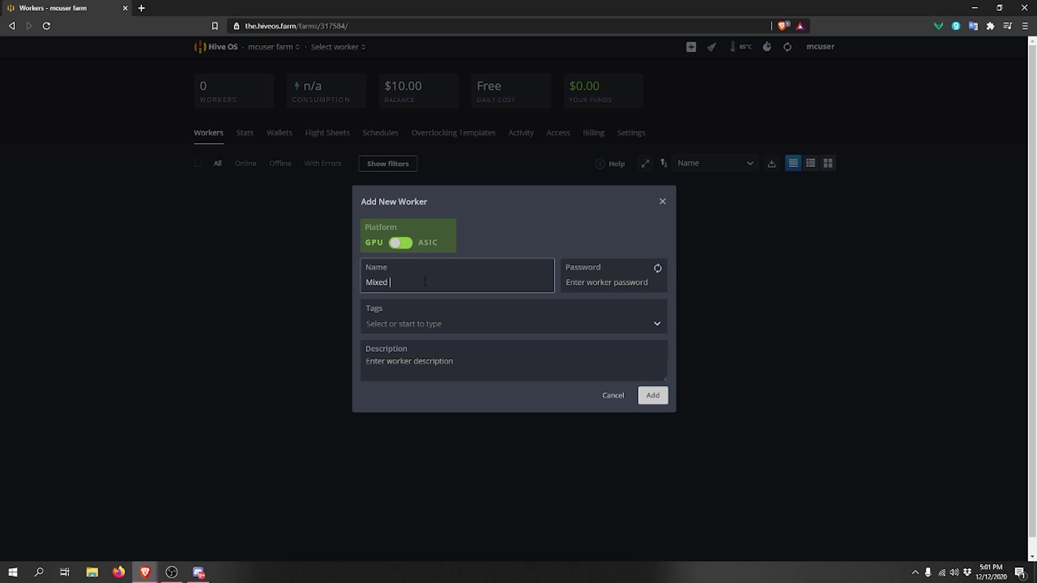
{"action": "type", "text": "Rig"}
Generate a random worker password for the new rig and select the generated text
{"action": "left_click", "coordinate": [620, 280]}
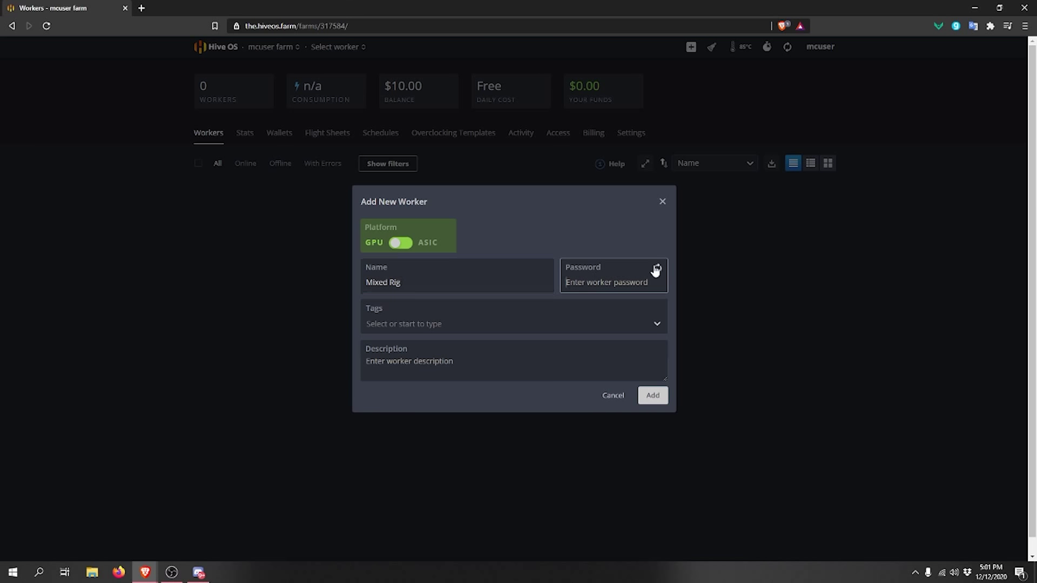
{"action": "left_click", "coordinate": [656, 269]}
{"action": "left_click_drag", "start_coordinate": [629, 286], "coordinate": [565, 282]}
{"action": "left_click", "coordinate": [625, 284]}
{"action": "key", "text": "ctrl+a"}
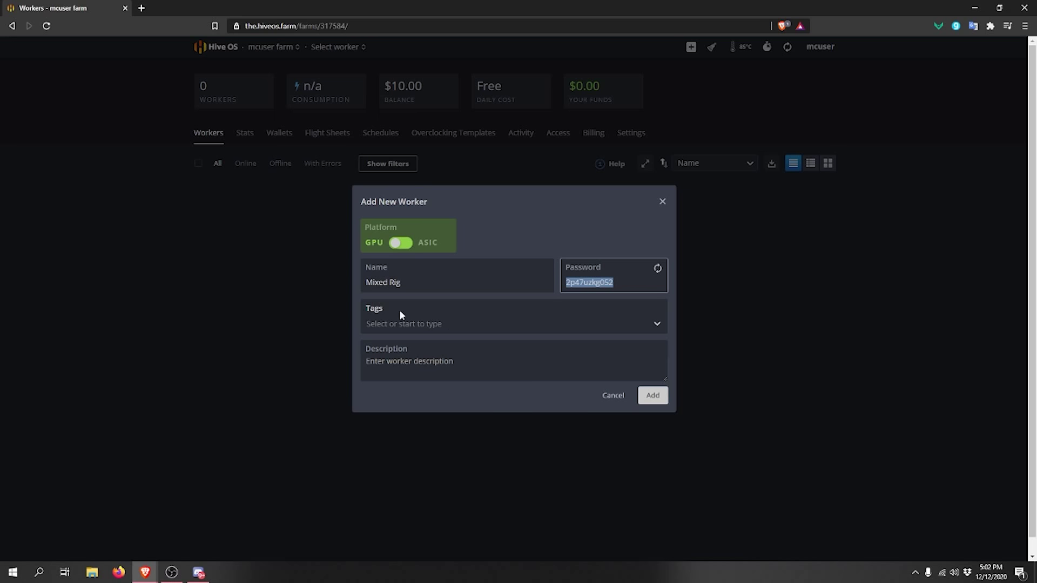
Tag the new worker with AMD, NVIDIA, 1660TI, RX580 and 5600XT
{"action": "left_click", "coordinate": [443, 321]}
{"action": "left_click", "coordinate": [379, 350]}
{"action": "left_click", "coordinate": [445, 321]}
{"action": "left_click", "coordinate": [444, 351]}
{"action": "left_click", "coordinate": [486, 325]}
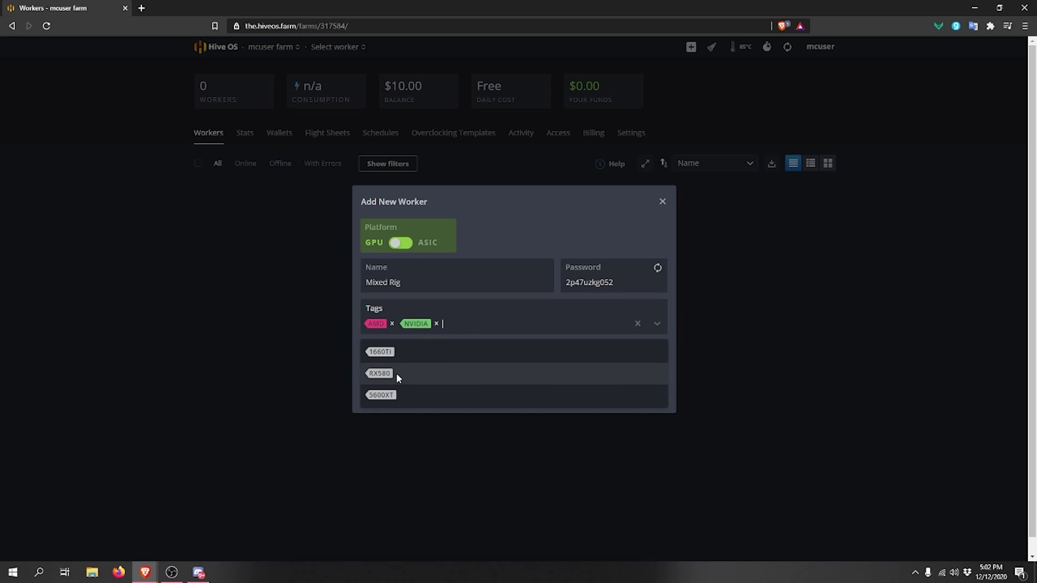
{"action": "left_click", "coordinate": [407, 352]}
{"action": "left_click", "coordinate": [507, 320]}
{"action": "left_click", "coordinate": [452, 358]}
{"action": "left_click", "coordinate": [546, 320]}
{"action": "left_click", "coordinate": [417, 350]}
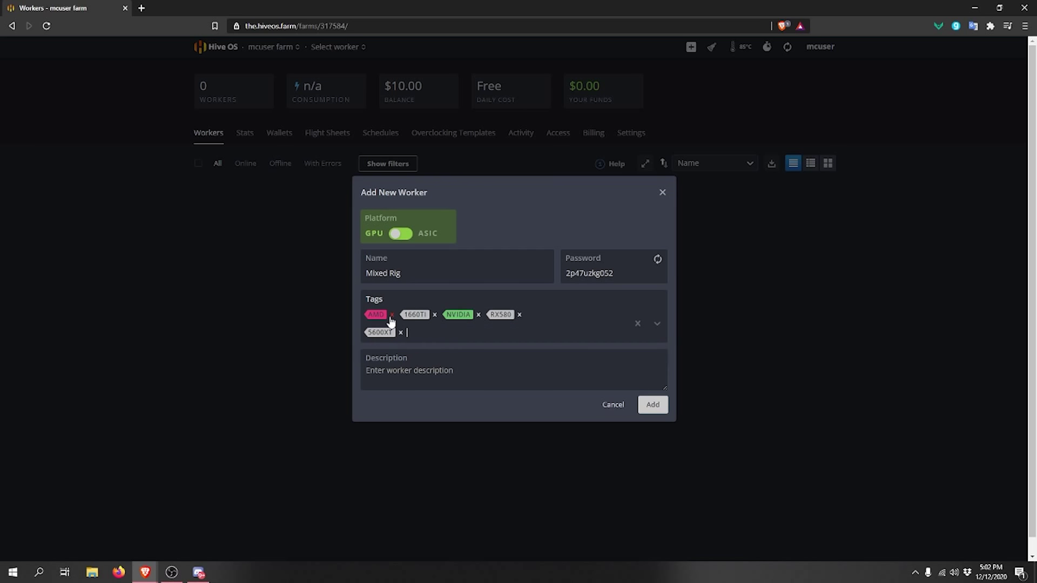
{"action": "type", "text": "A"}
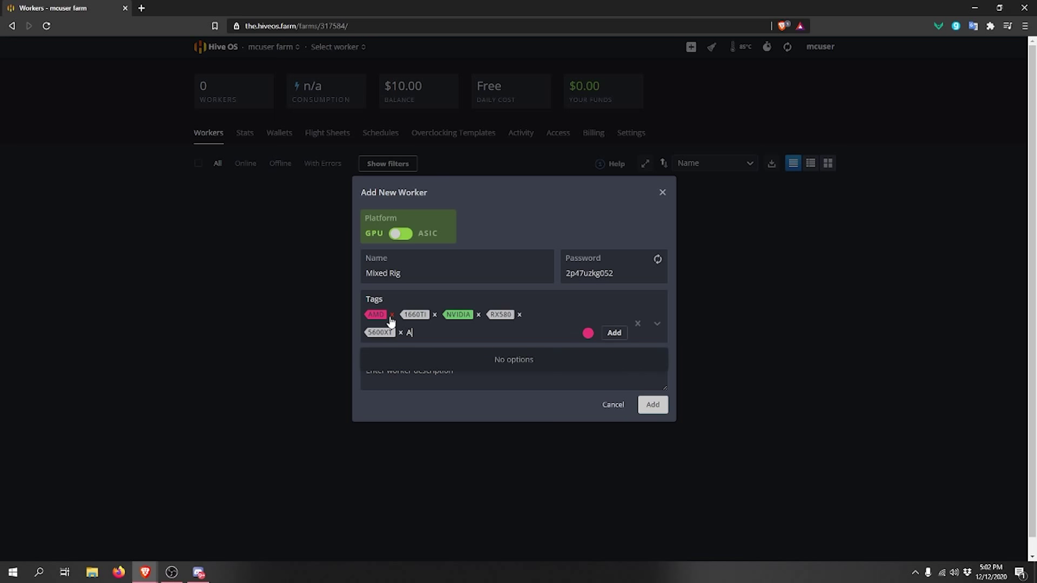
{"action": "type", "text": "sdasd"}
{"action": "left_click", "coordinate": [589, 333]}
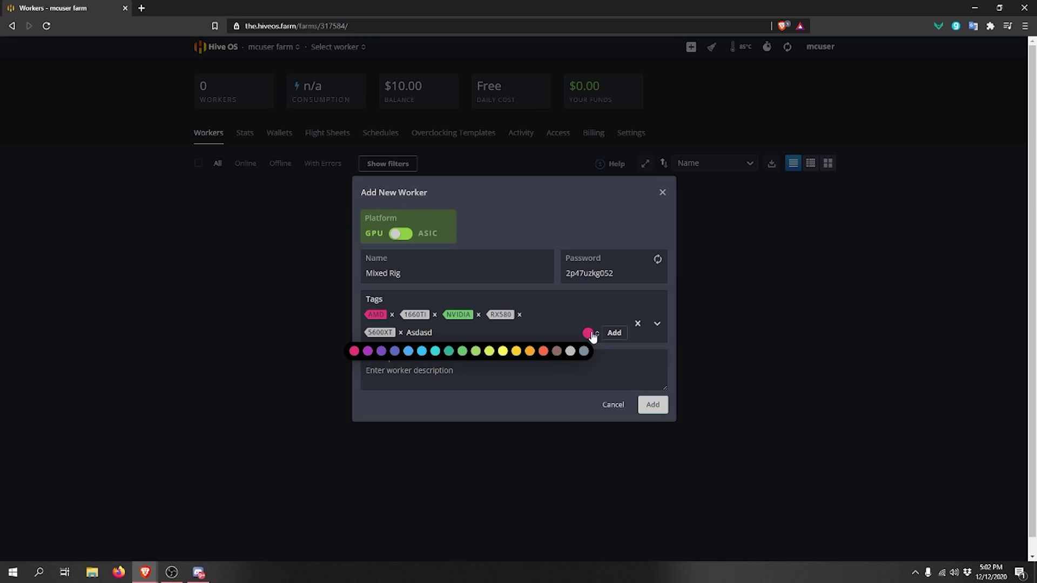
{"action": "left_click", "coordinate": [614, 333]}
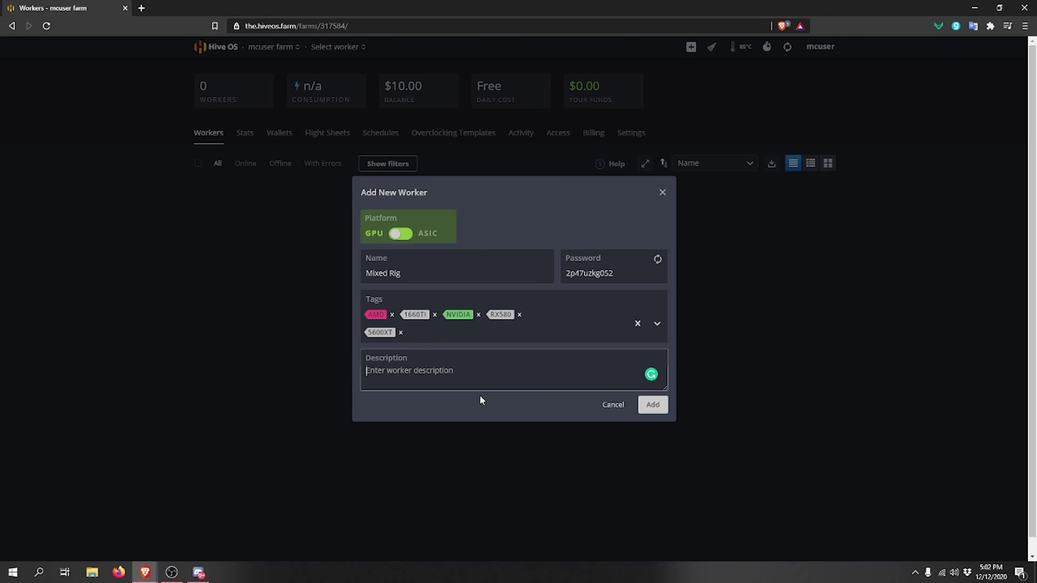
Describe the worker as "bedroom mining rig" and add it to the farm
{"action": "type", "text": "bedroom mining rig"}
{"action": "triple_click", "coordinate": [465, 369]}
{"action": "left_click", "coordinate": [464, 369]}
{"action": "left_click", "coordinate": [653, 405]}
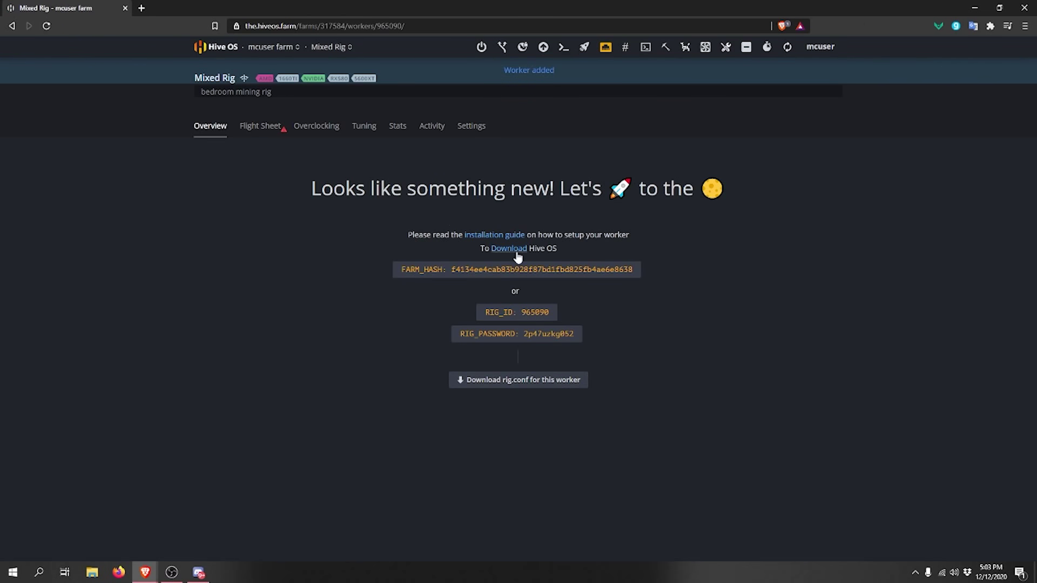
{"action": "left_click_drag", "start_coordinate": [462, 267], "coordinate": [595, 275]}
{"action": "left_click", "coordinate": [497, 316]}
{"action": "left_click_drag", "start_coordinate": [498, 313], "coordinate": [599, 331]}
{"action": "left_click", "coordinate": [598, 332]}
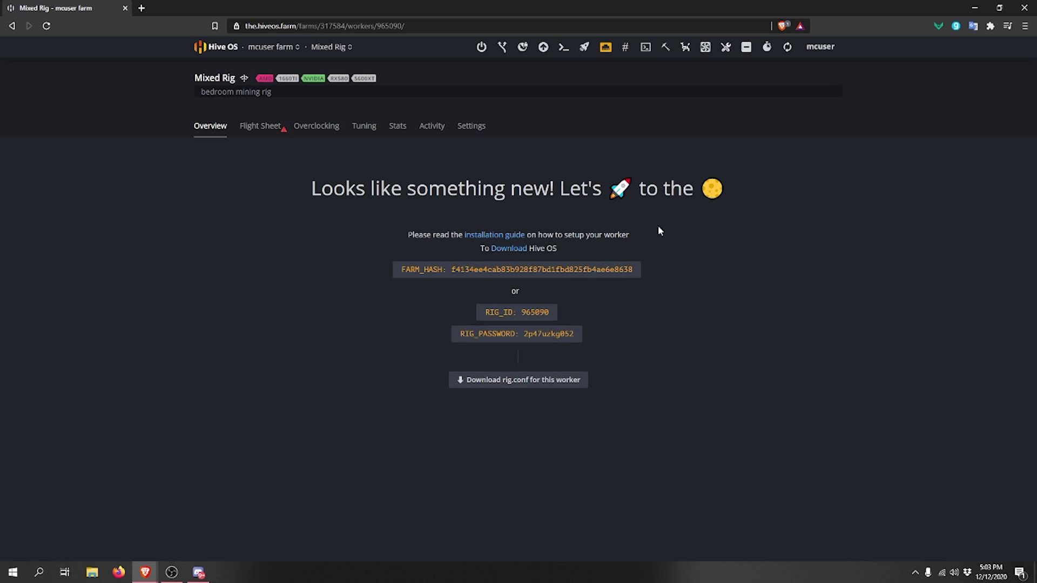
Download the worker's rig.conf file and save it in the Downloads folder
{"action": "left_click", "coordinate": [504, 388]}
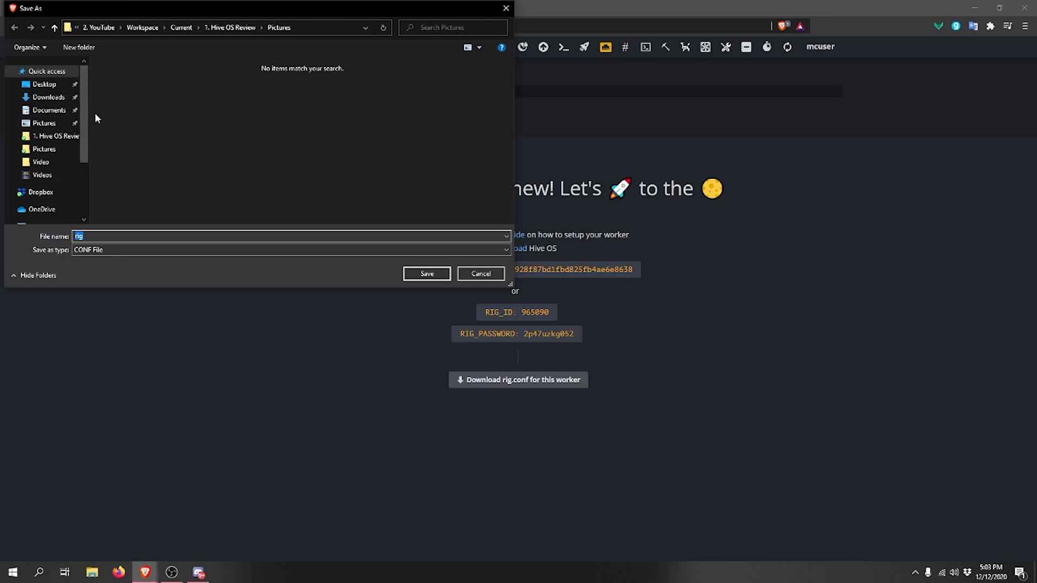
{"action": "left_click", "coordinate": [47, 98]}
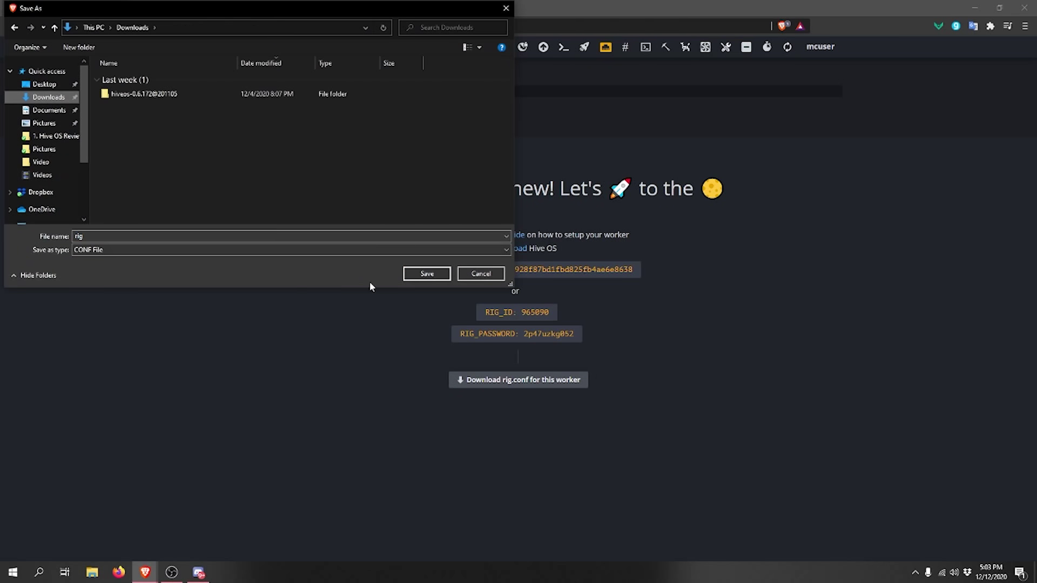
{"action": "left_click", "coordinate": [427, 274]}
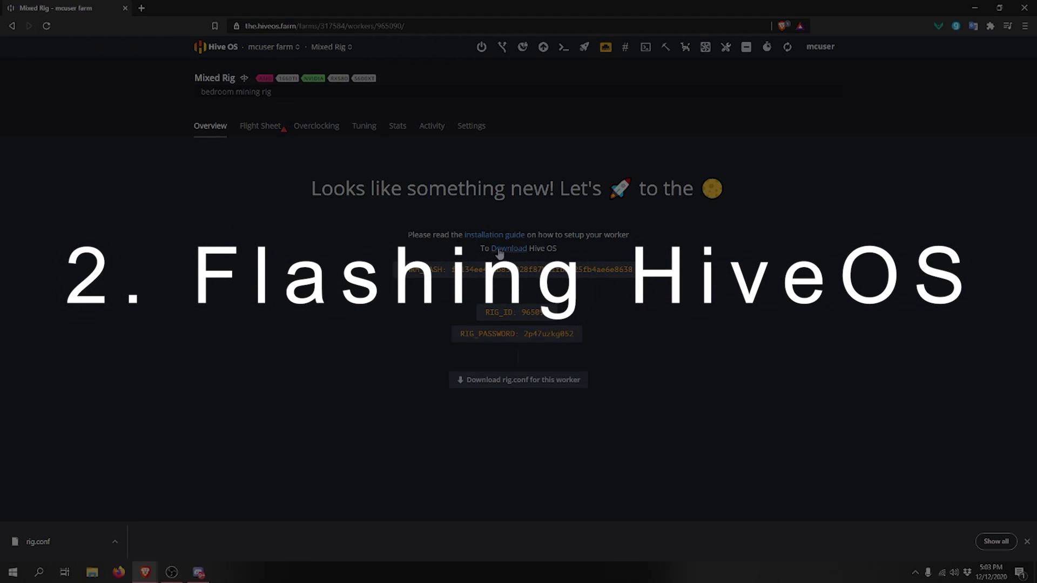
Open the Hive OS download page from the new worker's overview
{"action": "left_click", "coordinate": [505, 248]}
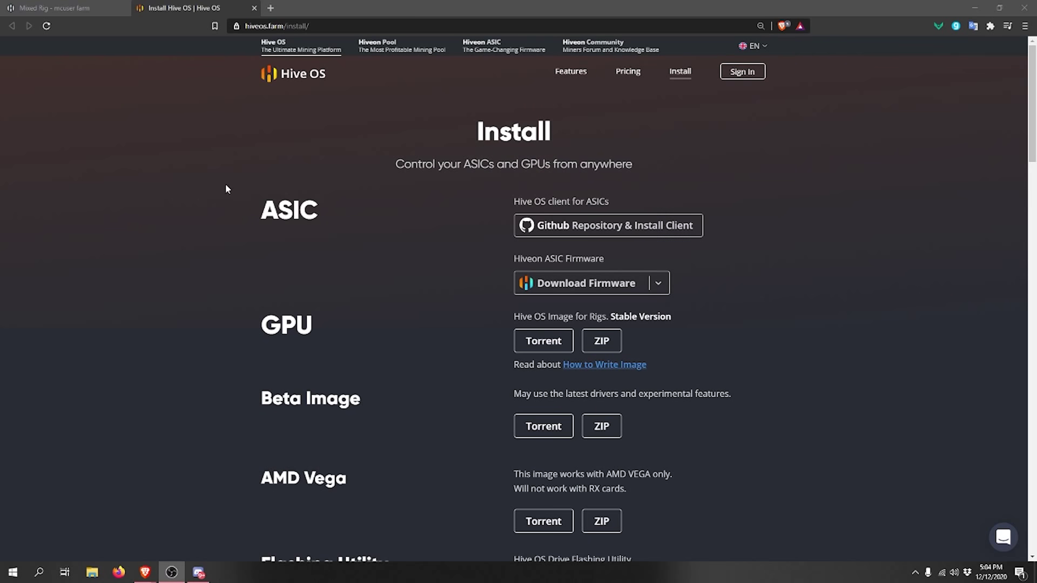
{"action": "left_click", "coordinate": [340, 26]}
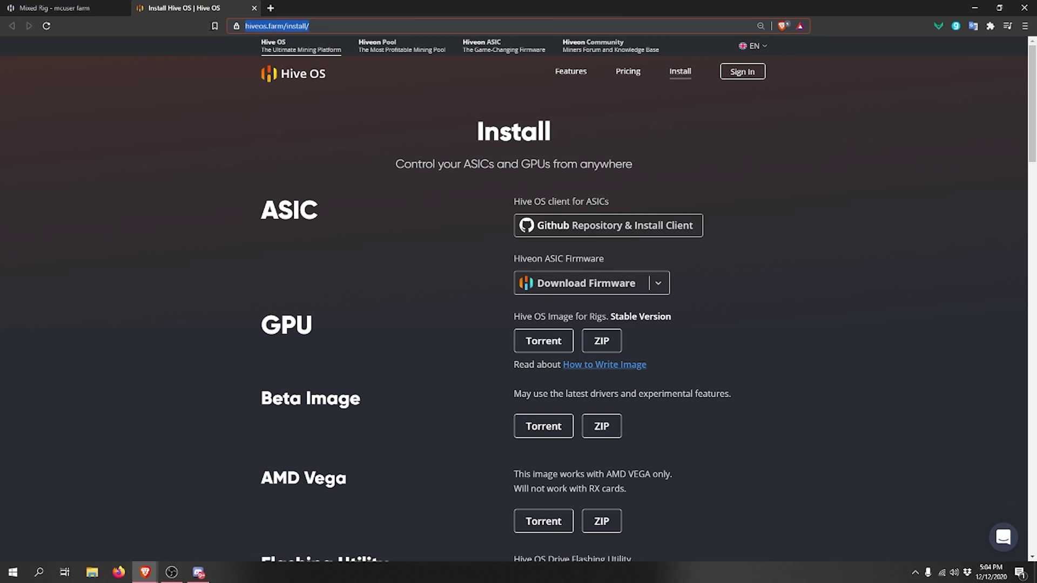
{"action": "left_click", "coordinate": [406, 398]}
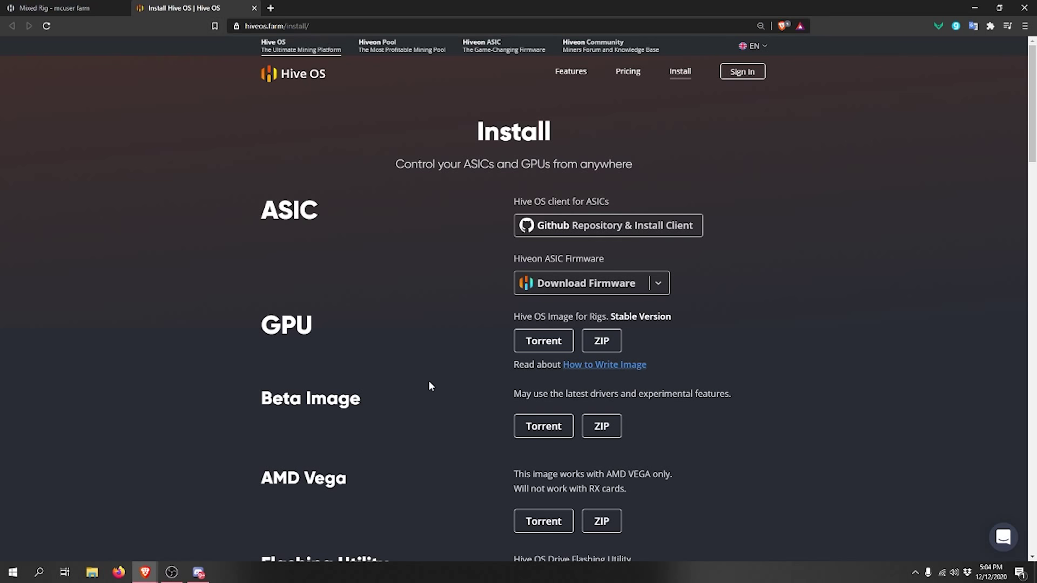
Examine the GPU image downloads on the install page, comparing the stable version with the beta image
{"action": "scroll", "coordinate": [429, 380], "scroll_direction": "down", "scroll_amount": 1}
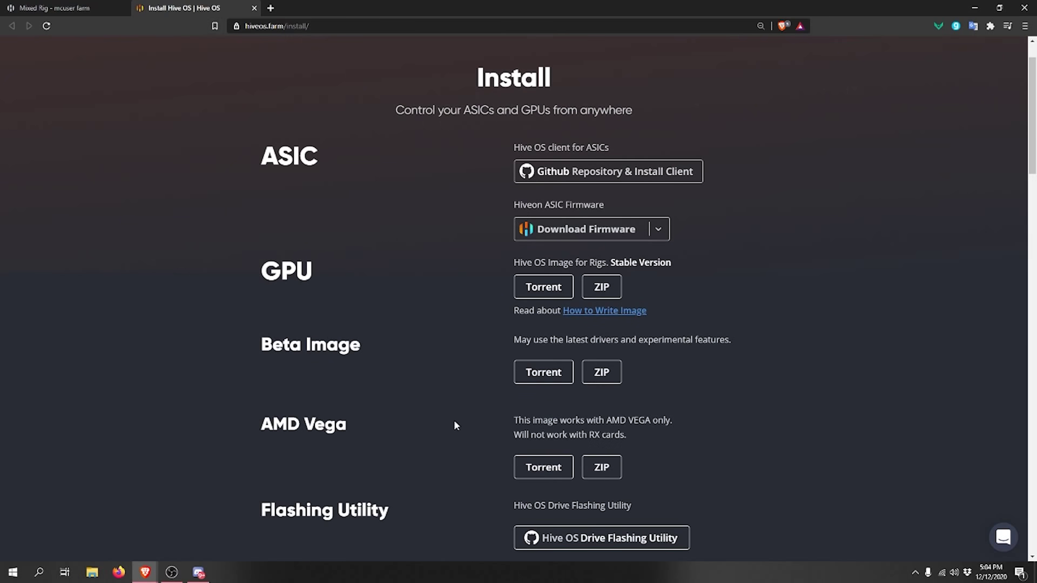
{"action": "scroll", "coordinate": [456, 426], "scroll_direction": "down", "scroll_amount": 1}
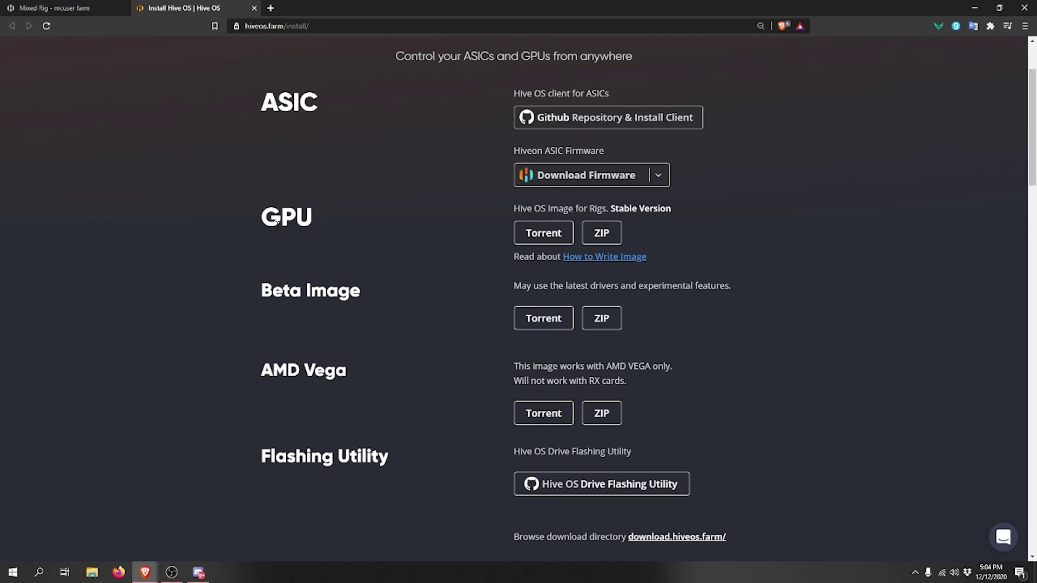
{"action": "left_click_drag", "start_coordinate": [251, 205], "coordinate": [392, 330]}
{"action": "left_click", "coordinate": [402, 338]}
{"action": "triple_click", "coordinate": [655, 208]}
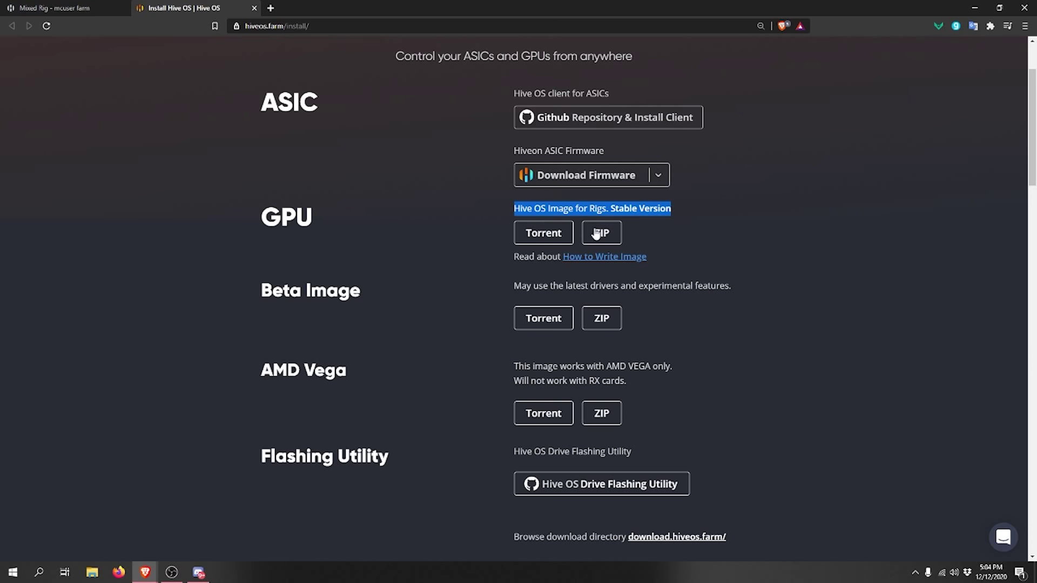
{"action": "double_click", "coordinate": [382, 308]}
{"action": "left_click", "coordinate": [558, 301]}
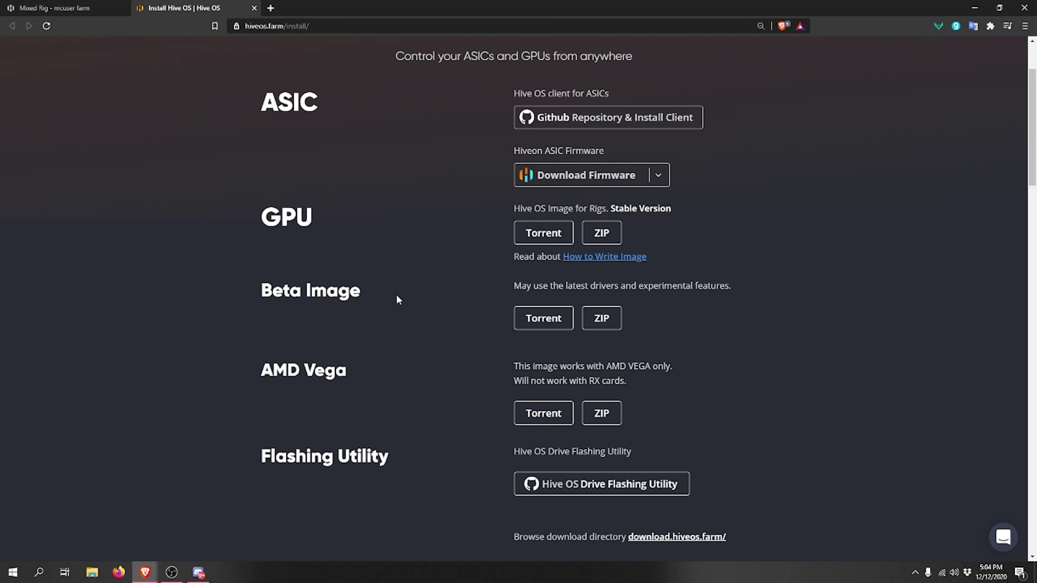
Read the descriptions of the beta image and the stable Hive OS image for rigs on the install page
{"action": "left_click_drag", "start_coordinate": [510, 290], "coordinate": [598, 286]}
{"action": "left_click", "coordinate": [598, 286]}
{"action": "left_click_drag", "start_coordinate": [683, 213], "coordinate": [623, 211]}
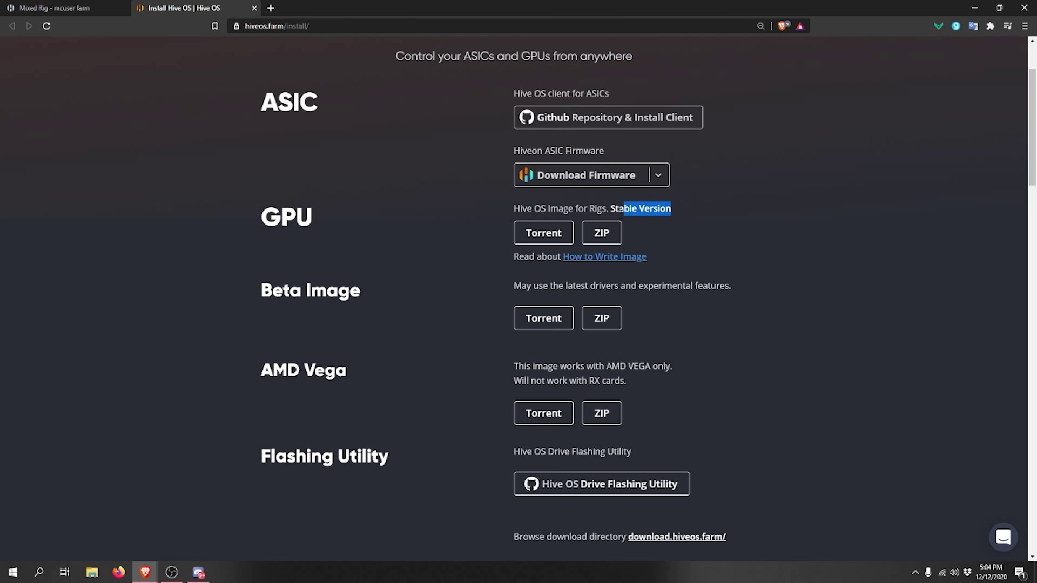
{"action": "left_click", "coordinate": [619, 214]}
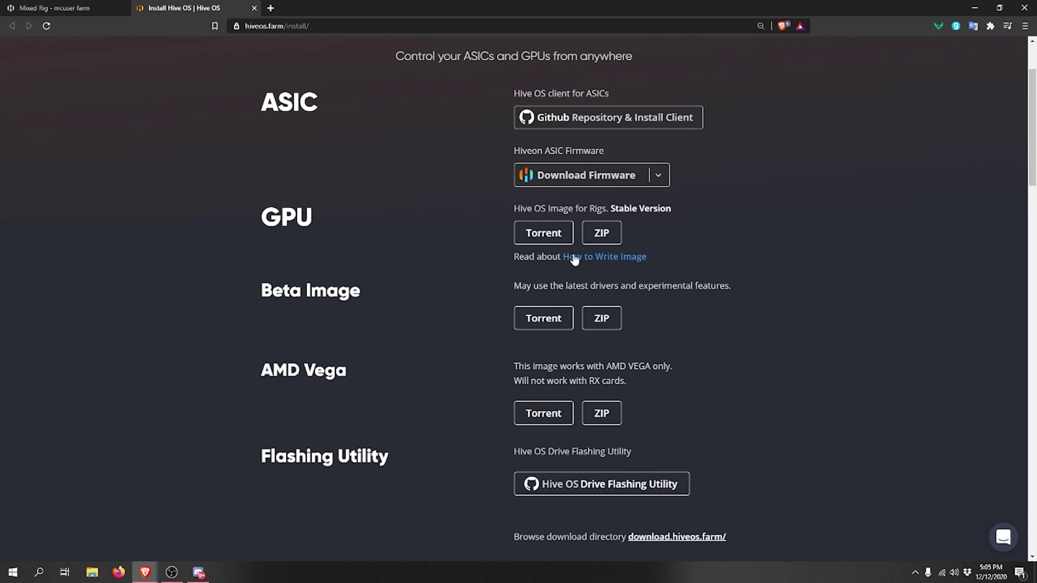
{"action": "left_click_drag", "start_coordinate": [611, 208], "coordinate": [678, 210]}
{"action": "left_click", "coordinate": [683, 283]}
{"action": "left_click_drag", "start_coordinate": [679, 208], "coordinate": [607, 209]}
{"action": "left_click", "coordinate": [652, 271]}
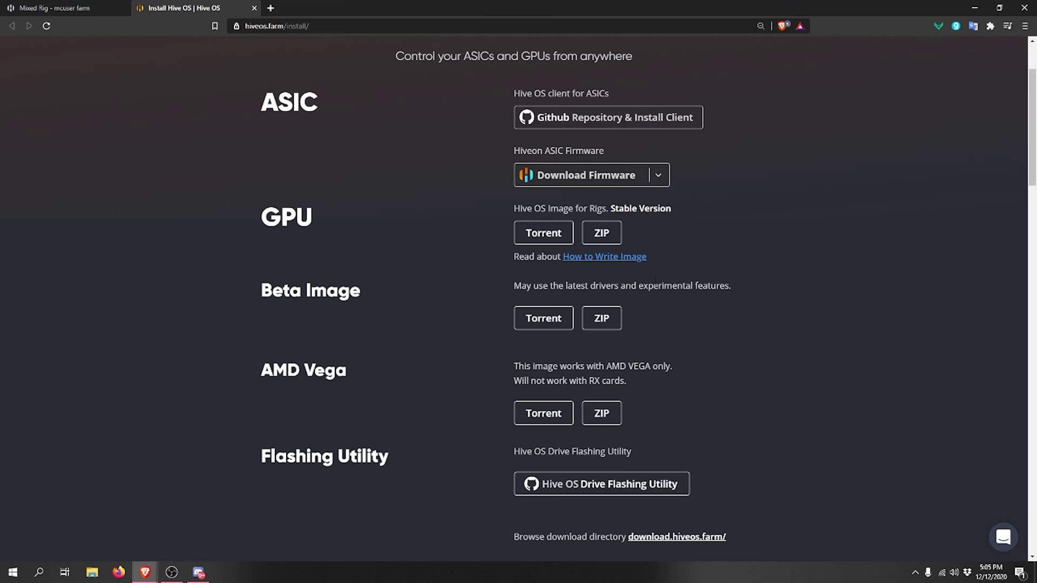
Start the ZIP download of the stable Hive OS rig image and inspect the existing Hive OS files in the Downloads folder
{"action": "left_click", "coordinate": [610, 236]}
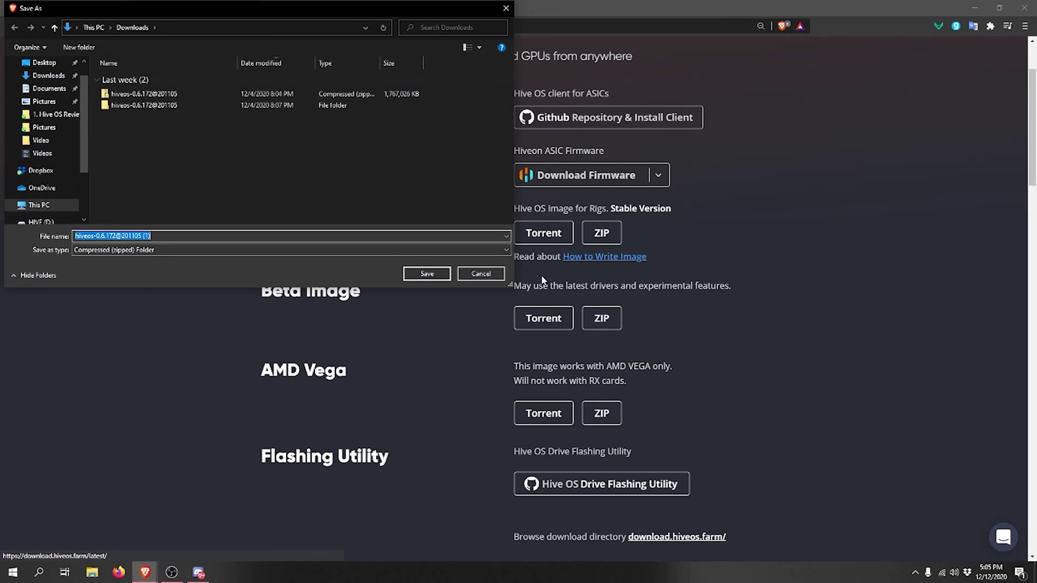
{"action": "left_click", "coordinate": [389, 182]}
{"action": "left_click", "coordinate": [150, 97]}
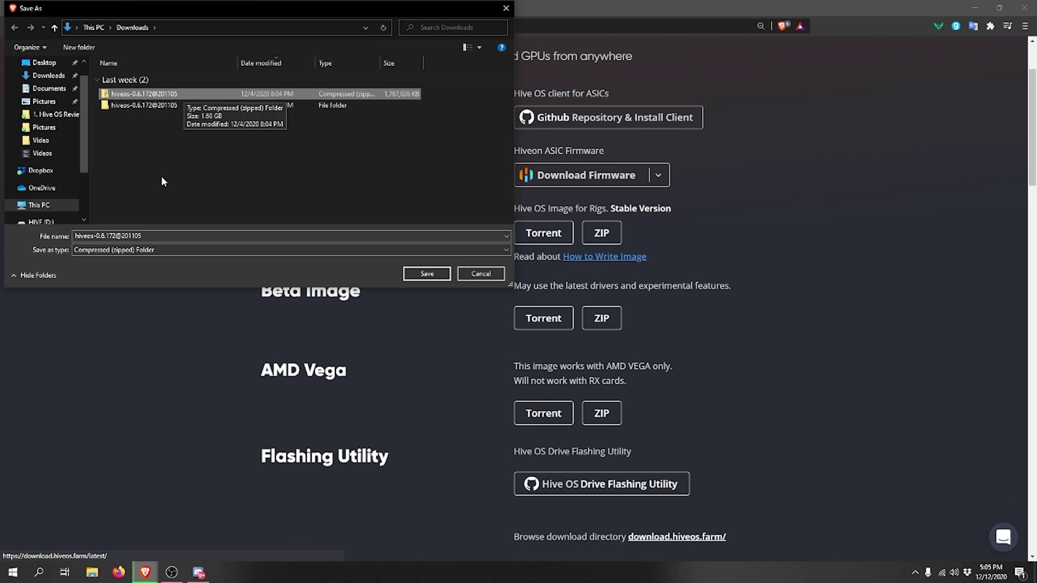
{"action": "left_click", "coordinate": [157, 108]}
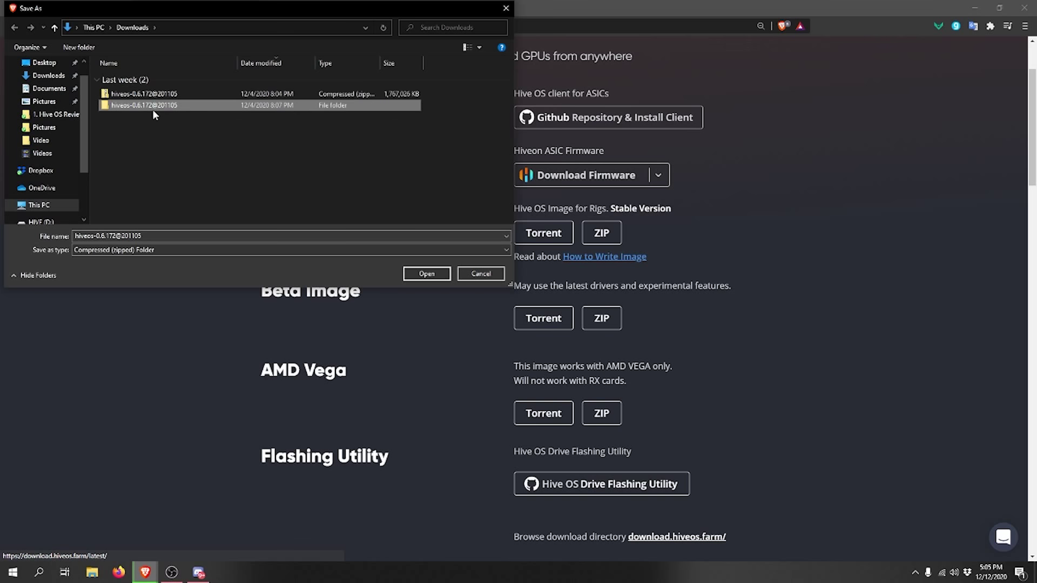
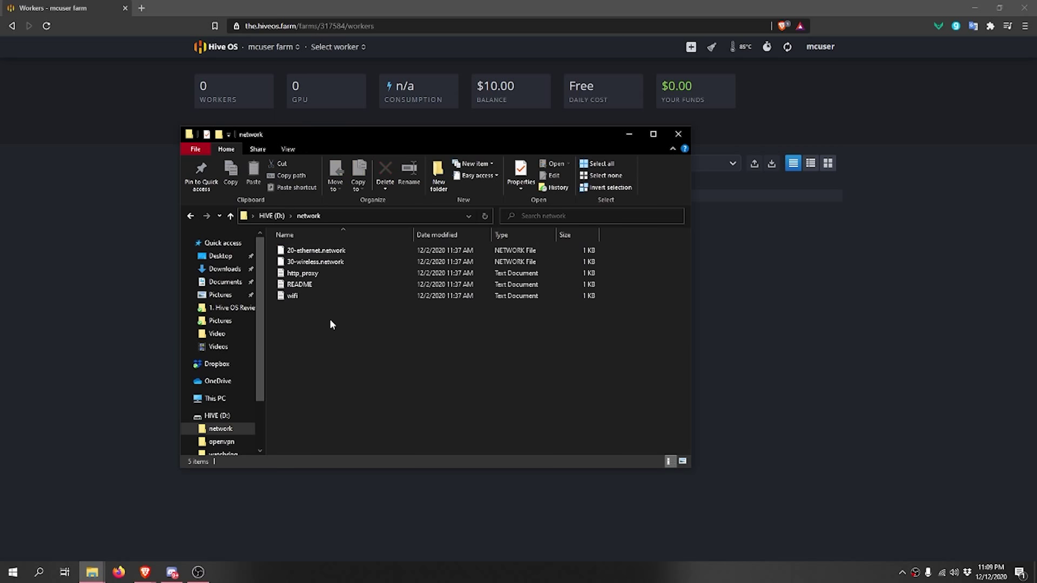
Open the wifi file in the HIVE drive's network folder and enter "wifiname" as WIFI_SSID and the Wi-Fi password as WIFI_PASSWORD
{"action": "double_click", "coordinate": [291, 296]}
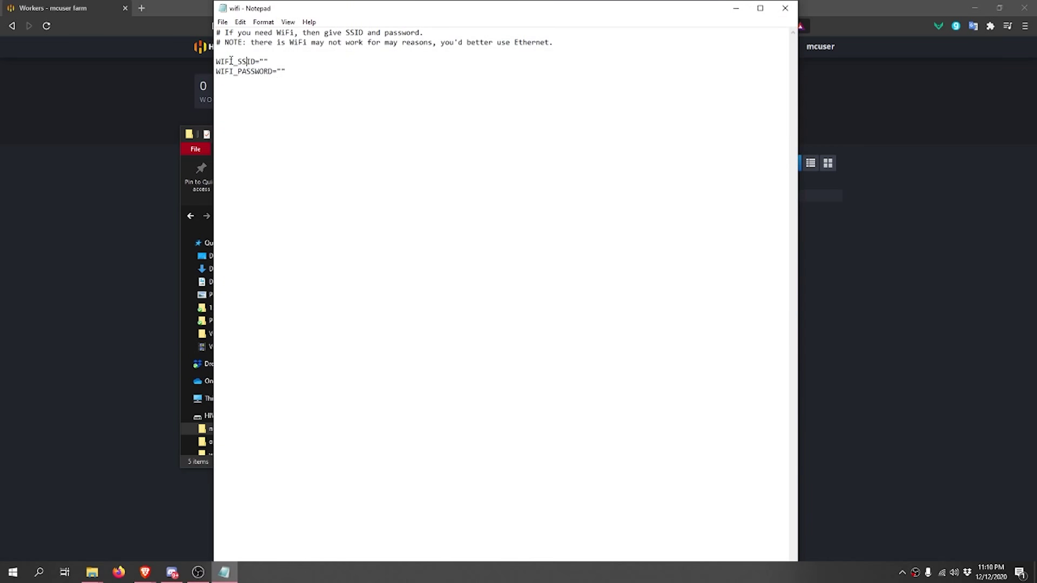
{"action": "left_click", "coordinate": [265, 61]}
{"action": "type", "text": "wifiname\" WIFI_PASSWORD=\""}
{"action": "type", "text": "wifipassword"}
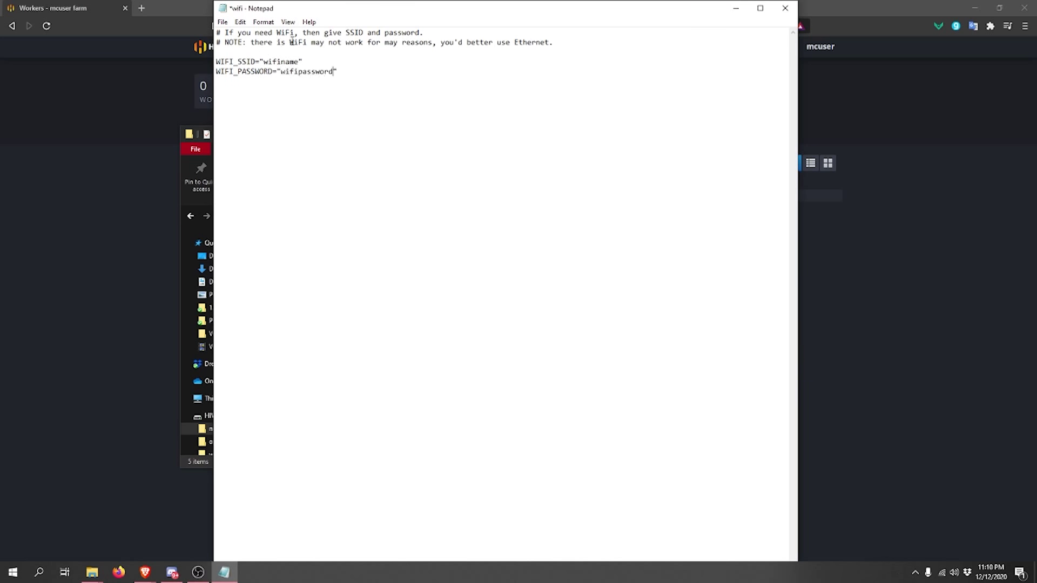
{"action": "left_click_drag", "start_coordinate": [290, 42], "coordinate": [554, 43]}
{"action": "left_click", "coordinate": [456, 52]}
{"action": "double_click", "coordinate": [317, 72]}
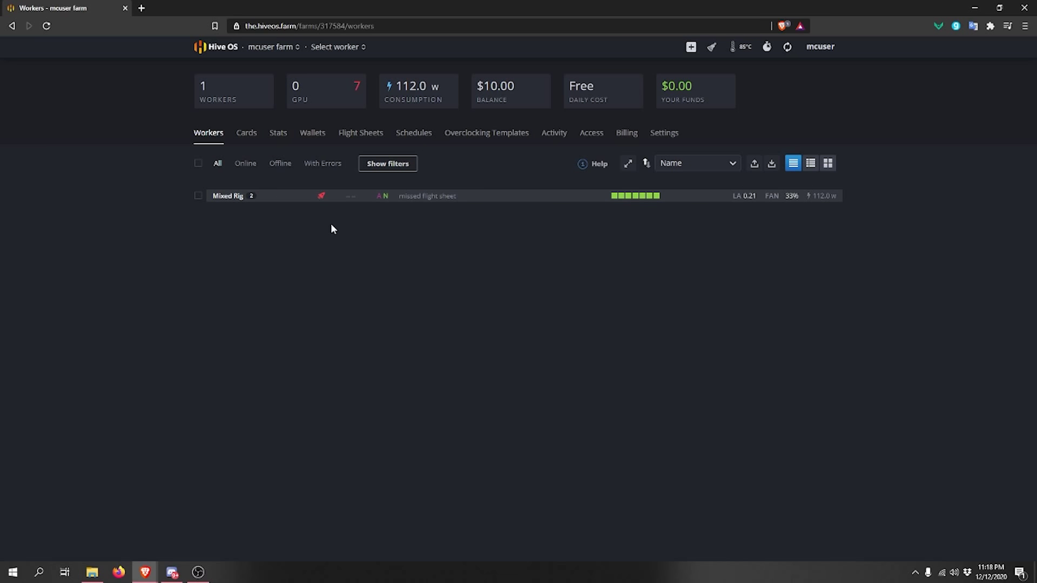
Open the Mixed Rig worker and view the overclocking options of a single Radeon RX 580 without applying any
{"action": "left_click", "coordinate": [227, 197]}
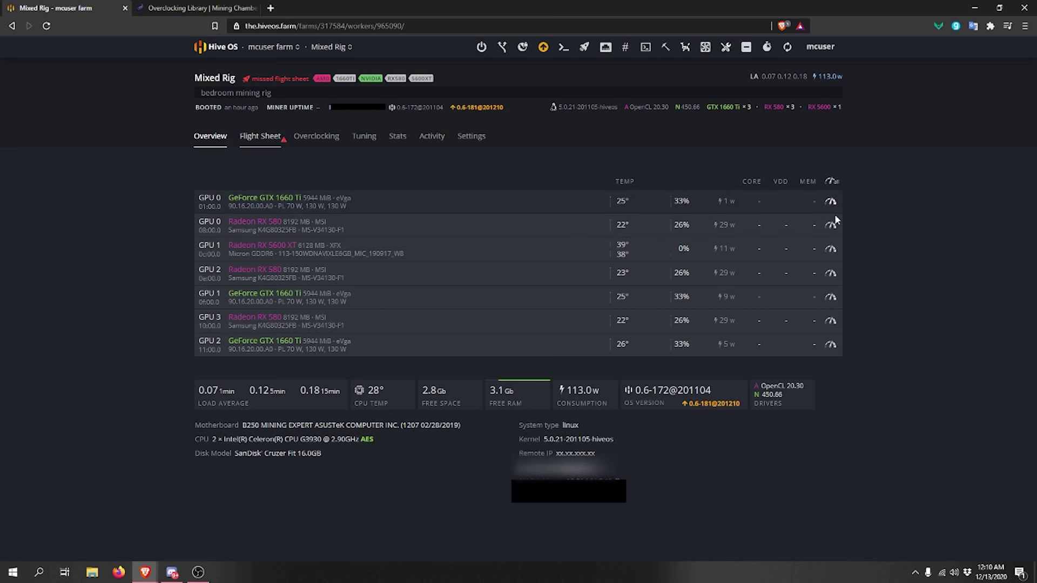
{"action": "left_click", "coordinate": [832, 273]}
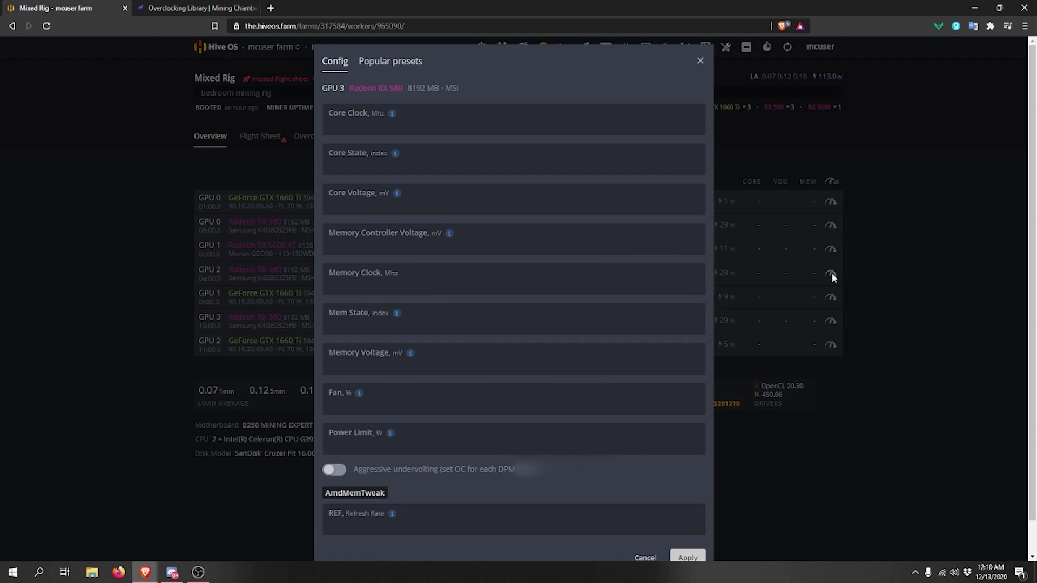
{"action": "scroll", "coordinate": [498, 184], "scroll_direction": "down", "scroll_amount": 1}
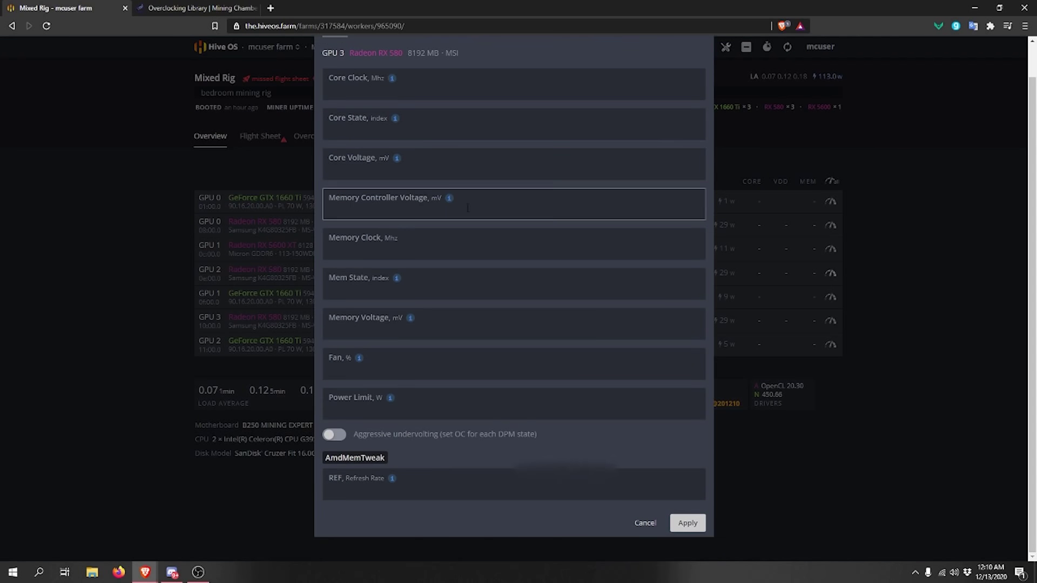
{"action": "left_click", "coordinate": [649, 526]}
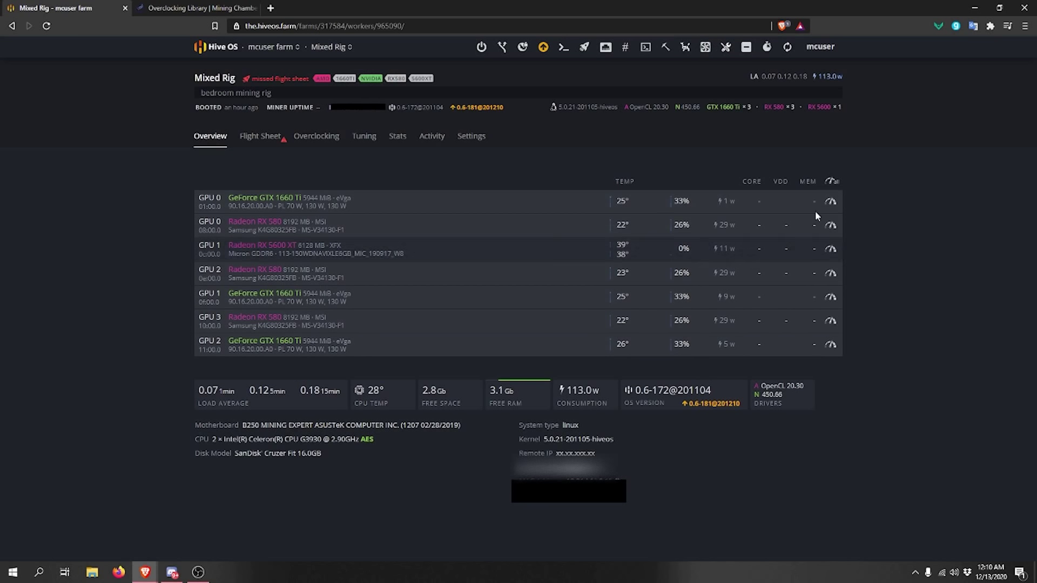
Open the rig's default overclocking configuration and examine the AMD/NVIDIA card type switch and the per-GPU value format
{"action": "left_click", "coordinate": [829, 183]}
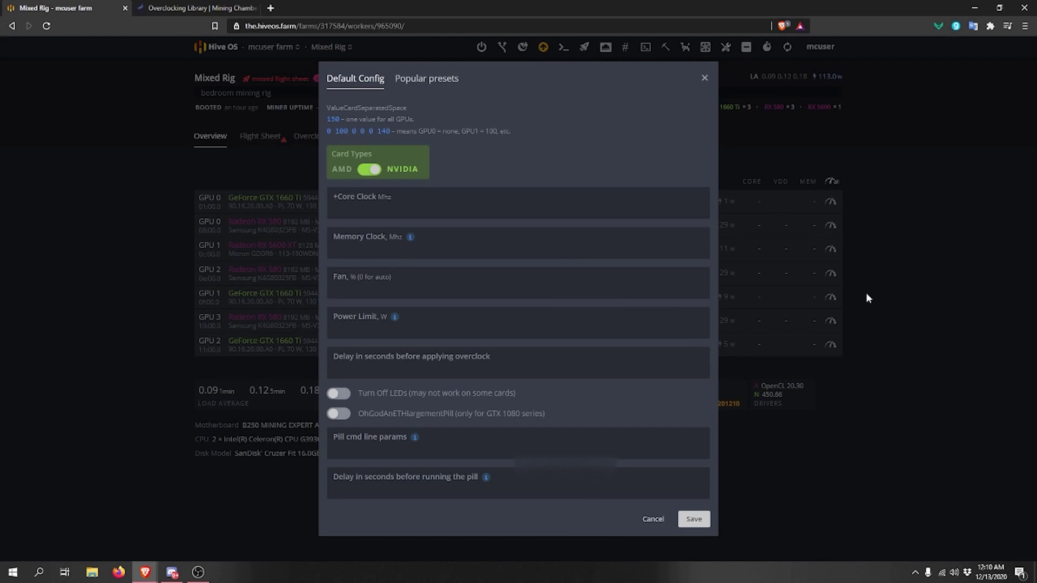
{"action": "left_click", "coordinate": [359, 169]}
{"action": "left_click", "coordinate": [370, 169]}
{"action": "double_click", "coordinate": [329, 131]}
{"action": "double_click", "coordinate": [342, 131]}
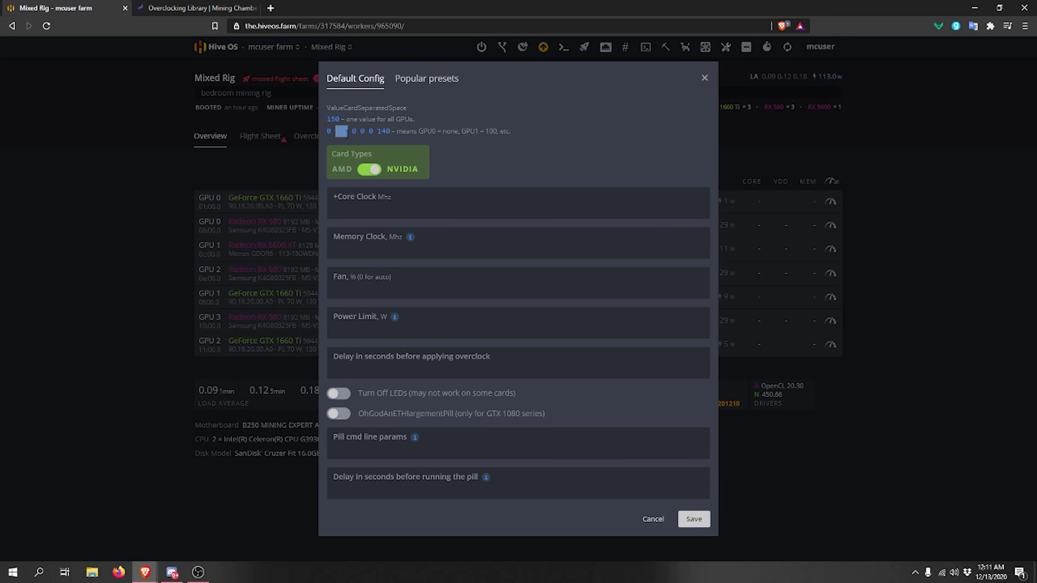
{"action": "left_click", "coordinate": [339, 140]}
{"action": "double_click", "coordinate": [329, 130]}
{"action": "left_click", "coordinate": [339, 133]}
{"action": "double_click", "coordinate": [355, 131]}
{"action": "left_click", "coordinate": [373, 131]}
Set the NVIDIA default overclock to core clock -200, memory clock 2200, fan 50 and power limit 70
{"action": "left_click", "coordinate": [391, 216]}
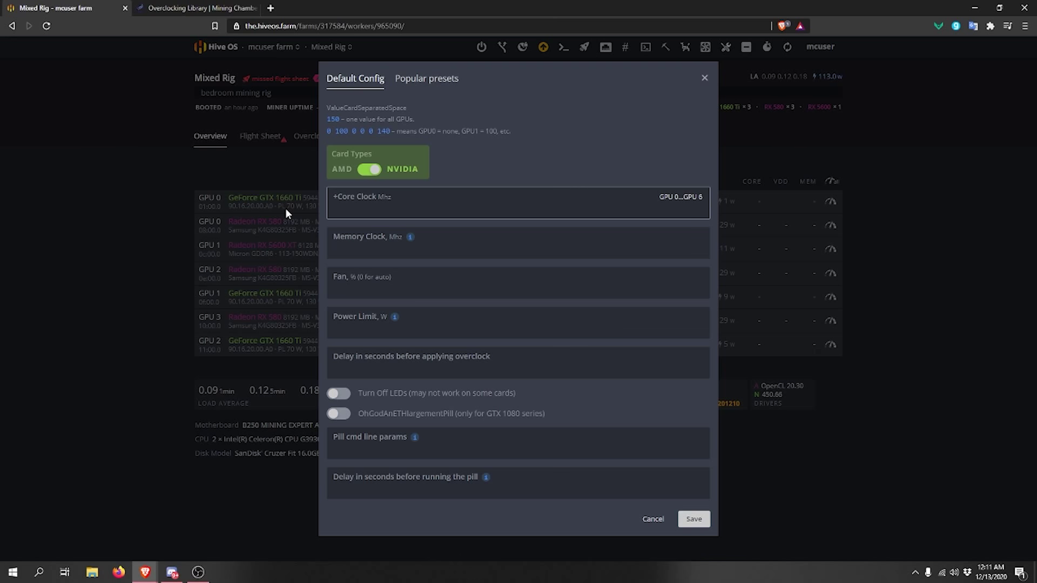
{"action": "type", "text": "100"}
{"action": "left_click", "coordinate": [375, 251]}
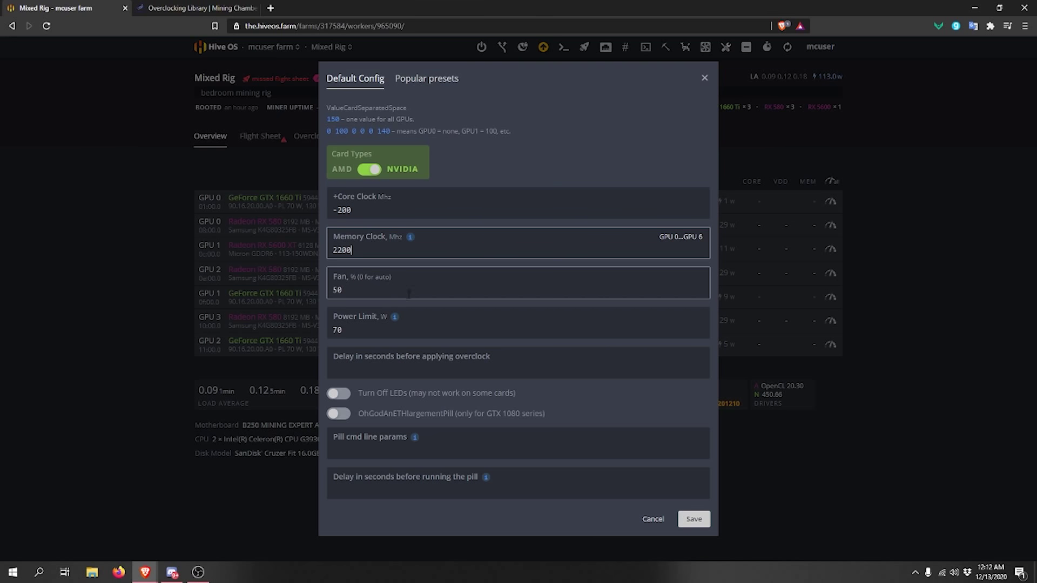
{"action": "double_click", "coordinate": [338, 330]}
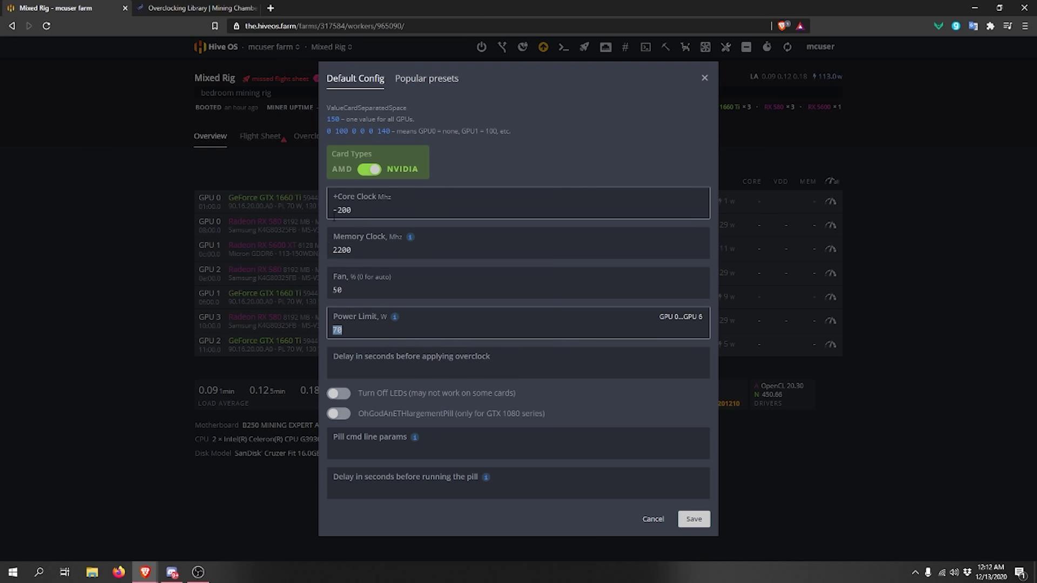
Open the RX 5600 XT guide in the Mining Chamber overclocking library and examine its efficient Wattman settings
{"action": "left_click", "coordinate": [199, 8]}
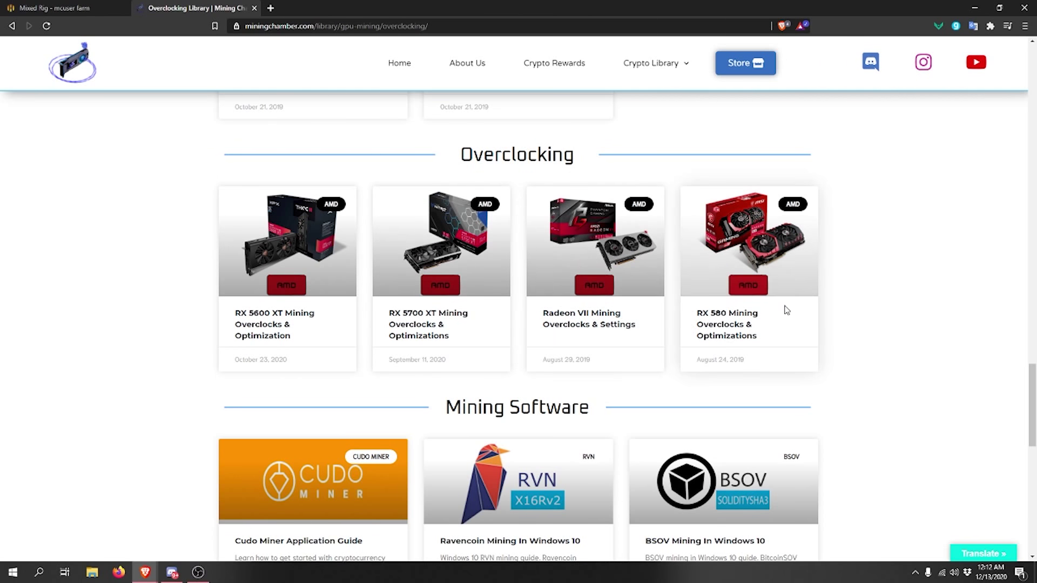
{"action": "left_click", "coordinate": [318, 322]}
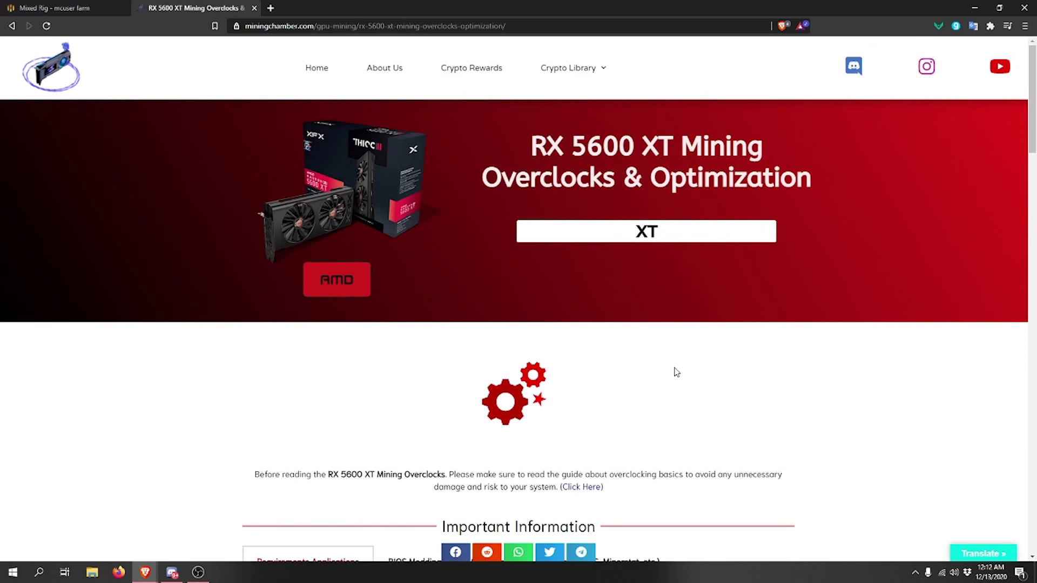
{"action": "scroll", "coordinate": [673, 371], "scroll_direction": "down", "scroll_amount": 4}
{"action": "scroll", "coordinate": [671, 373], "scroll_direction": "down", "scroll_amount": 10}
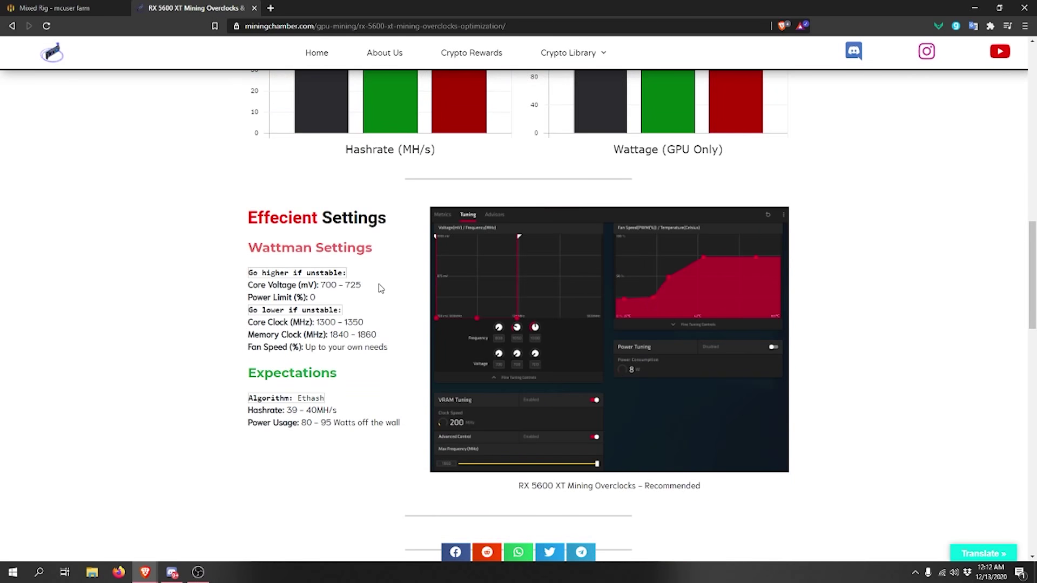
{"action": "left_click_drag", "start_coordinate": [379, 284], "coordinate": [329, 298]}
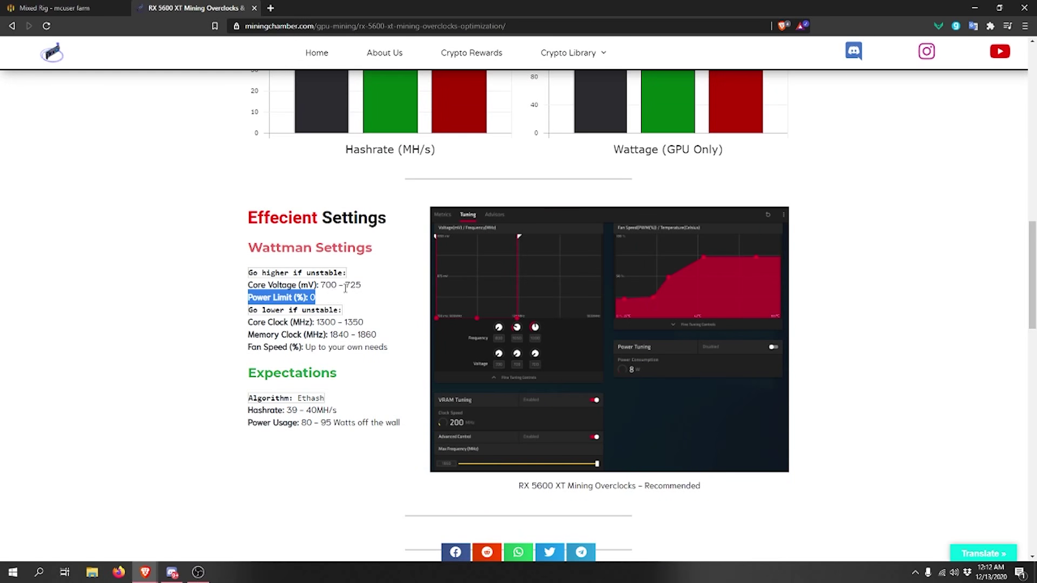
Read the guide's information on other operating systems about how HiveOS memory values differ from Windows 10
{"action": "scroll", "coordinate": [371, 284], "scroll_direction": "up", "scroll_amount": 9}
{"action": "scroll", "coordinate": [595, 302], "scroll_direction": "up", "scroll_amount": 2}
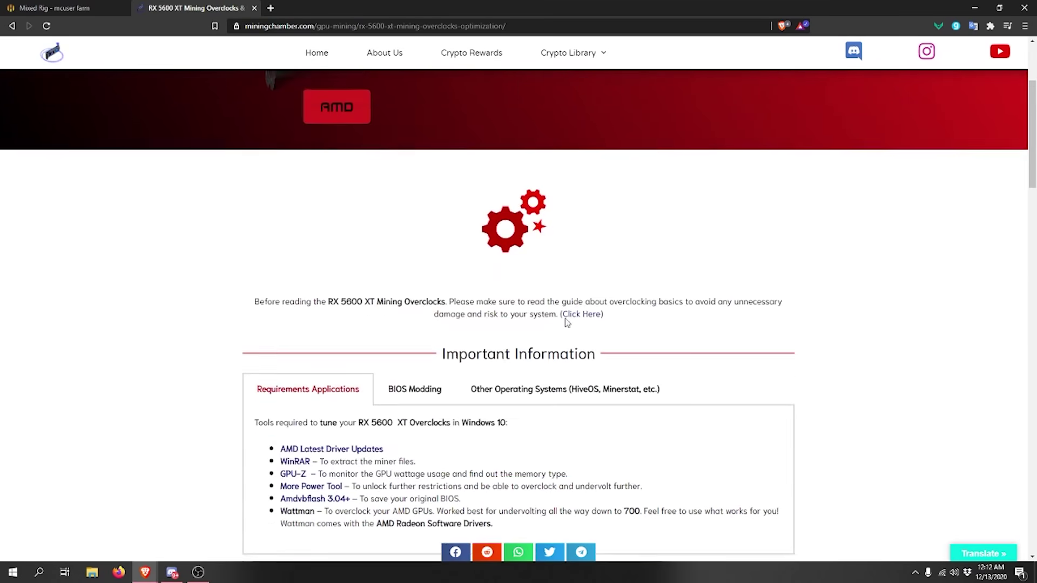
{"action": "scroll", "coordinate": [565, 324], "scroll_direction": "down", "scroll_amount": 1}
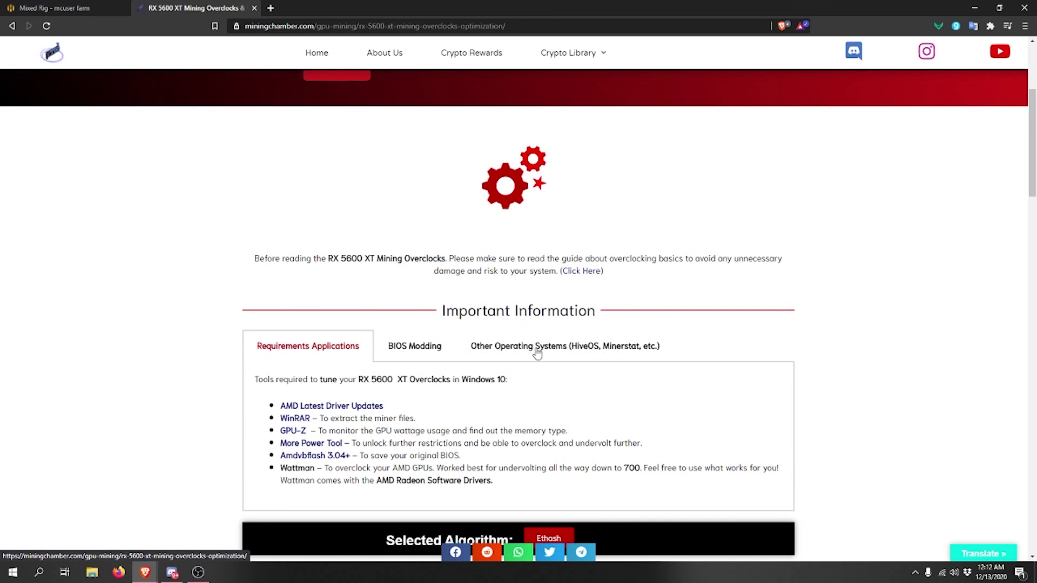
{"action": "left_click", "coordinate": [574, 348]}
{"action": "scroll", "coordinate": [586, 356], "scroll_direction": "down", "scroll_amount": 2}
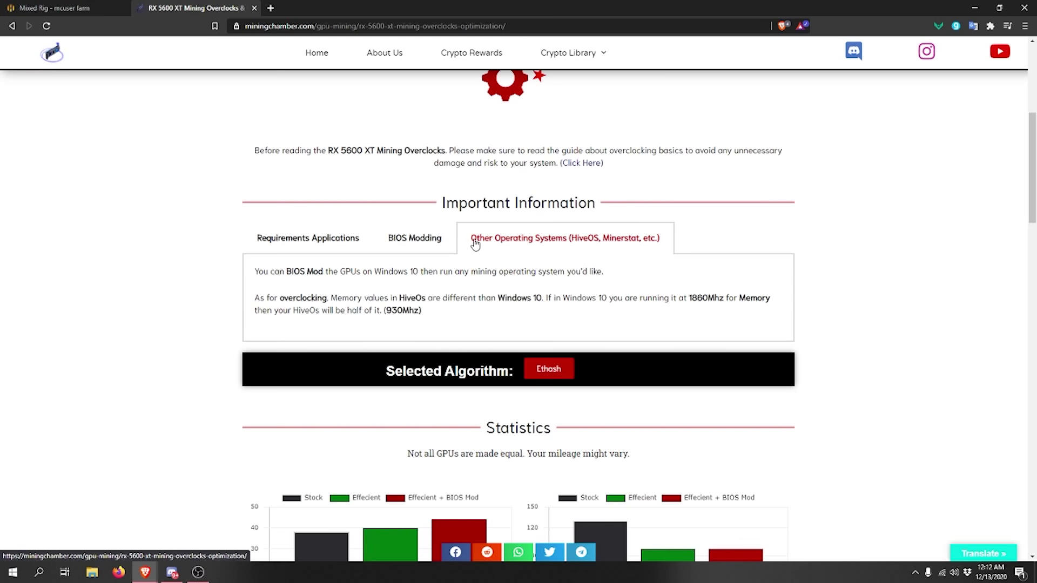
{"action": "left_click", "coordinate": [499, 243]}
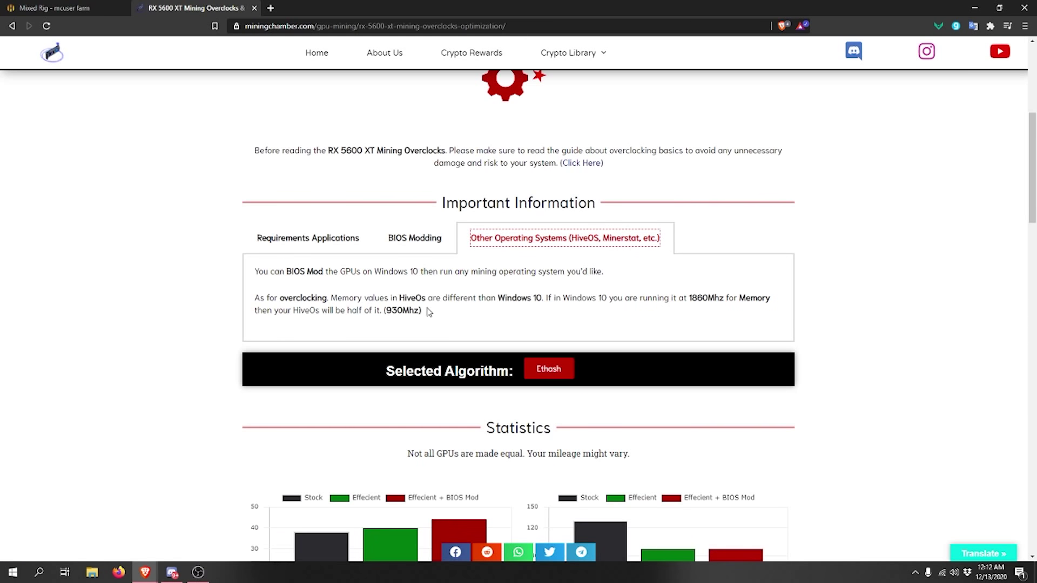
{"action": "left_click_drag", "start_coordinate": [385, 311], "coordinate": [414, 312]}
Compare the guide's recommended Wattman memory clock range with the halved memory value given for HiveOS
{"action": "scroll", "coordinate": [454, 351], "scroll_direction": "down", "scroll_amount": 8}
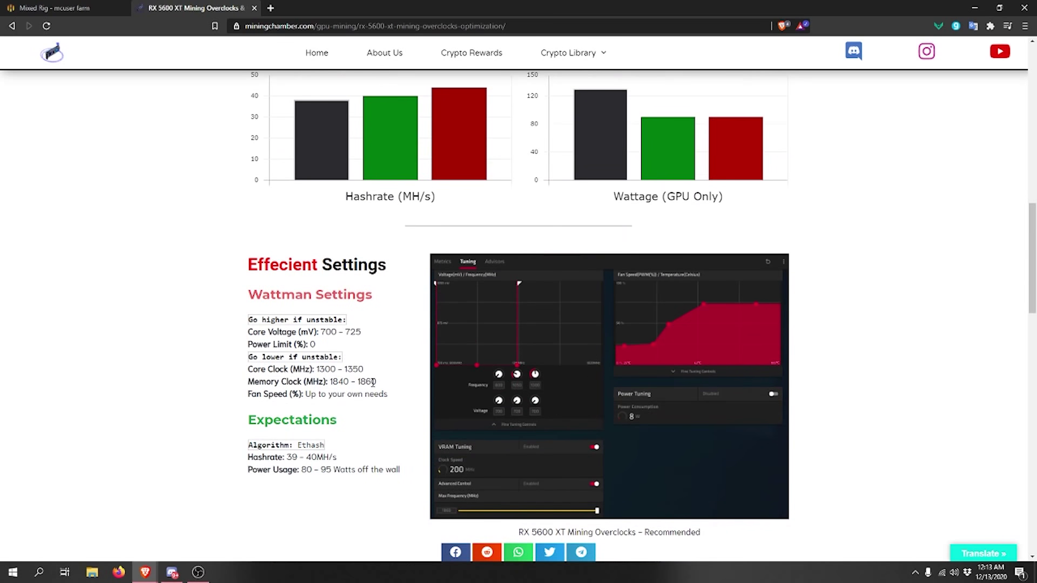
{"action": "left_click_drag", "start_coordinate": [331, 382], "coordinate": [378, 387]}
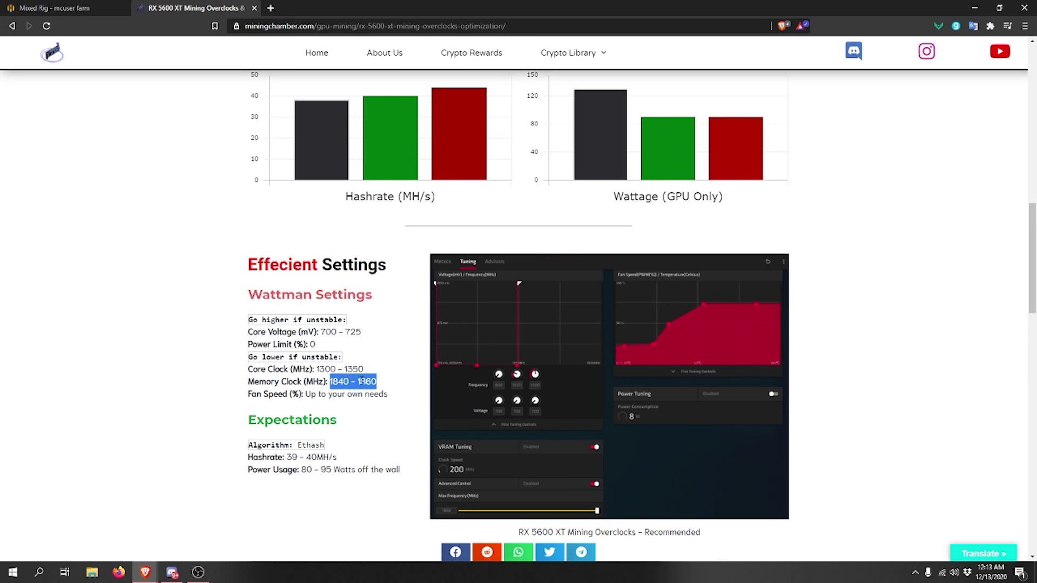
{"action": "left_click", "coordinate": [361, 380]}
{"action": "scroll", "coordinate": [427, 377], "scroll_direction": "up", "scroll_amount": 7}
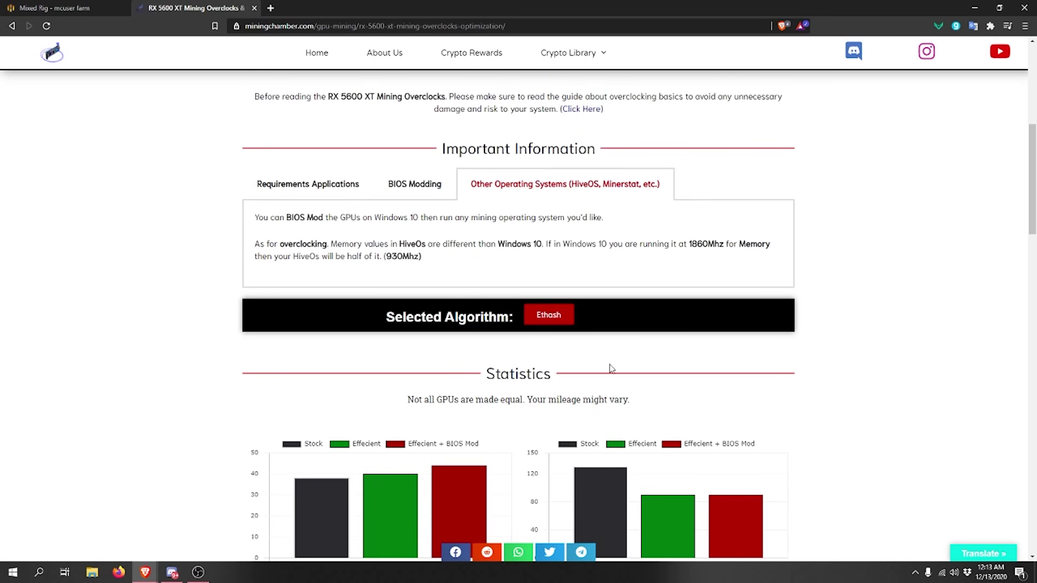
{"action": "left_click_drag", "start_coordinate": [386, 257], "coordinate": [403, 257]}
{"action": "left_click_drag", "start_coordinate": [690, 244], "coordinate": [708, 244]}
{"action": "left_click", "coordinate": [399, 255]}
{"action": "mouse_move", "coordinate": [386, 258]}
{"action": "left_mouse_down"}
{"action": "mouse_move", "coordinate": [417, 257]}
{"action": "mouse_move", "coordinate": [402, 256]}
{"action": "left_mouse_up"}
{"action": "left_click", "coordinate": [398, 256]}
Return to the Mixed Rig configuration, save the NVIDIA overclock with a power limit of 70, and view its output log
{"action": "left_click", "coordinate": [117, 5]}
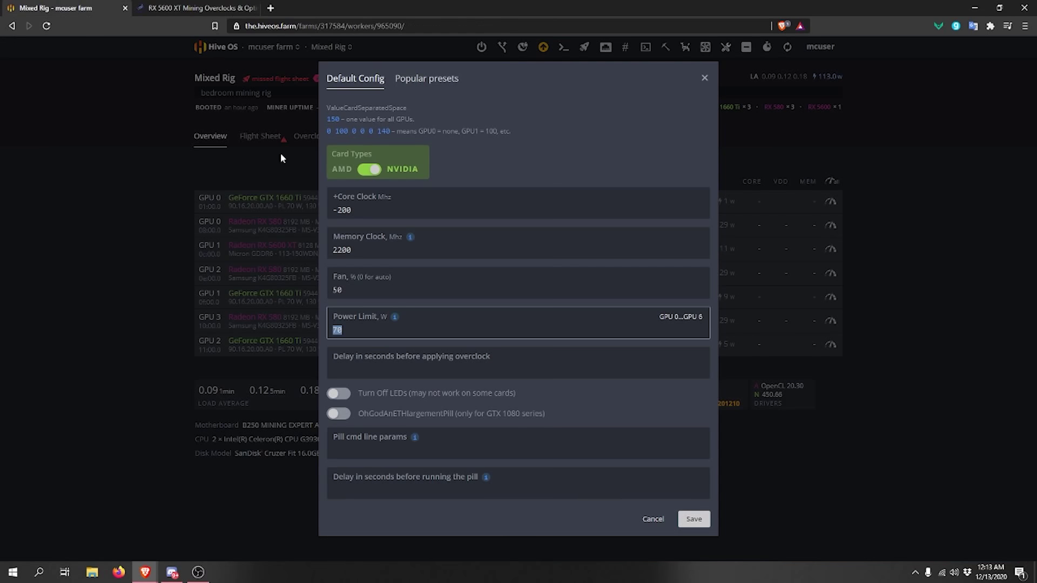
{"action": "type", "text": "70"}
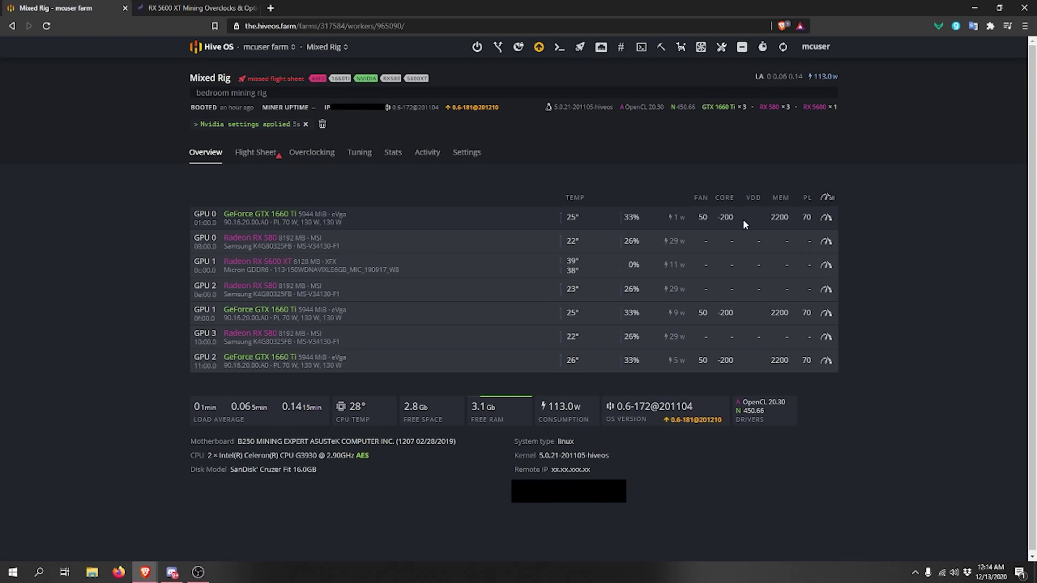
{"action": "left_click", "coordinate": [242, 126]}
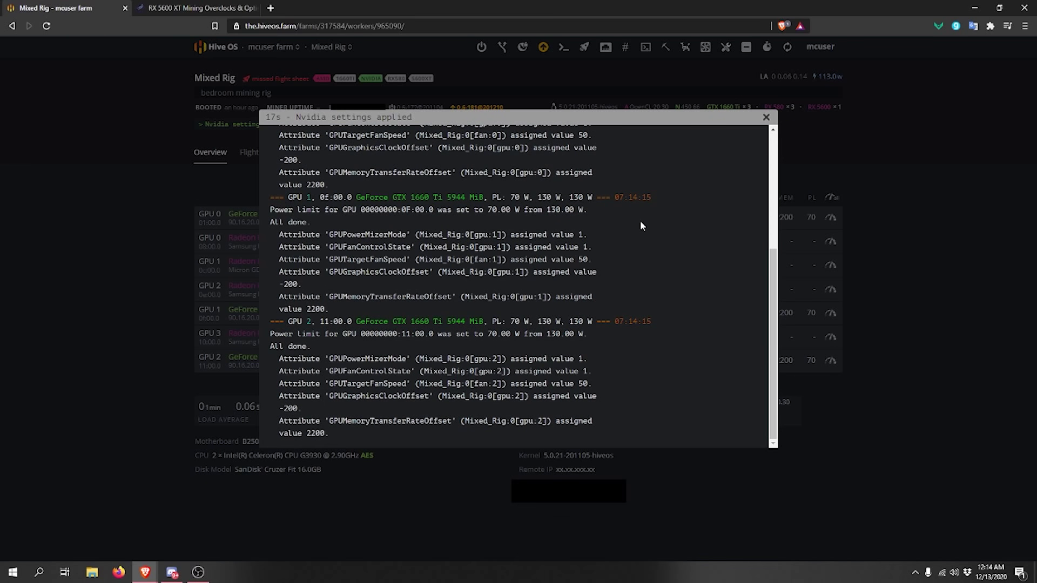
{"action": "key", "text": "Escape"}
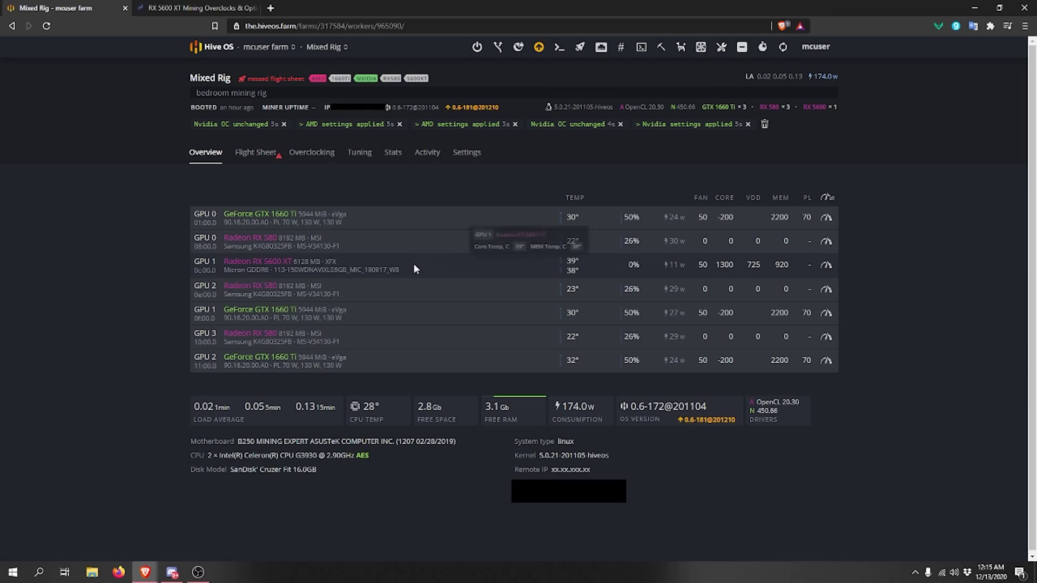
{"action": "left_click", "coordinate": [828, 198]}
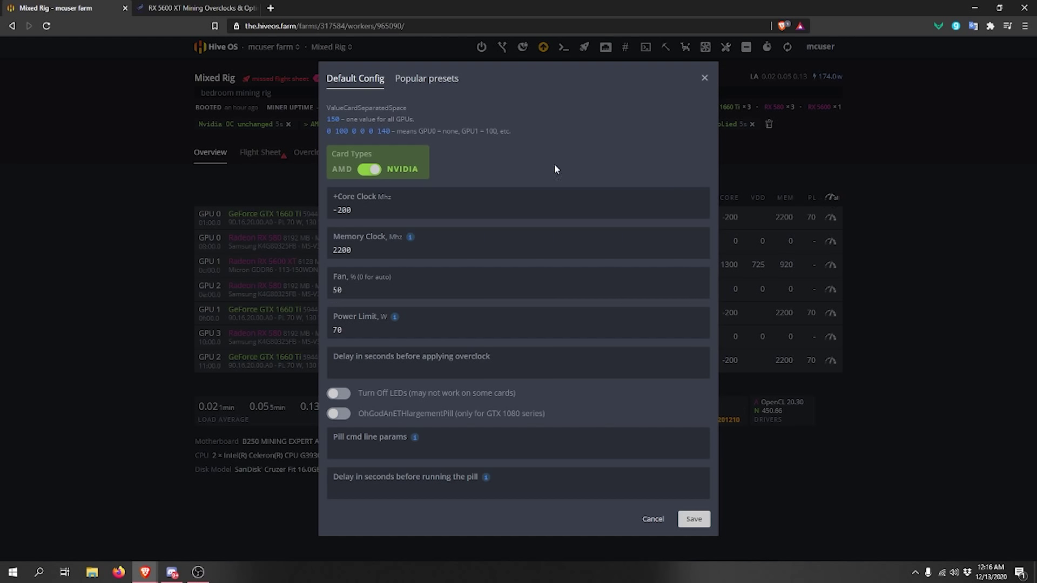
{"action": "left_click", "coordinate": [366, 174]}
{"action": "scroll", "coordinate": [414, 295], "scroll_direction": "down", "scroll_amount": 1}
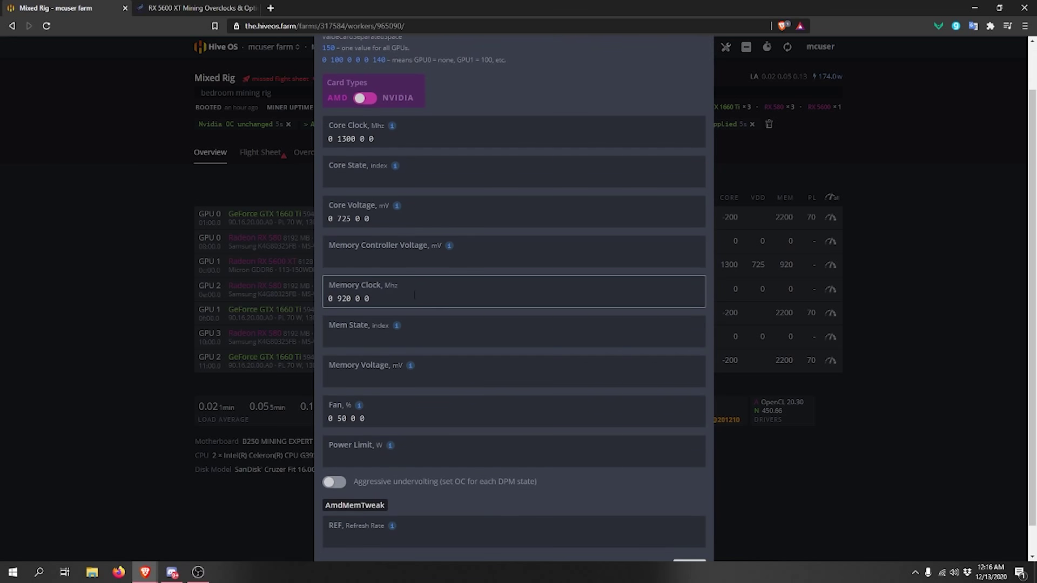
{"action": "left_click", "coordinate": [336, 142]}
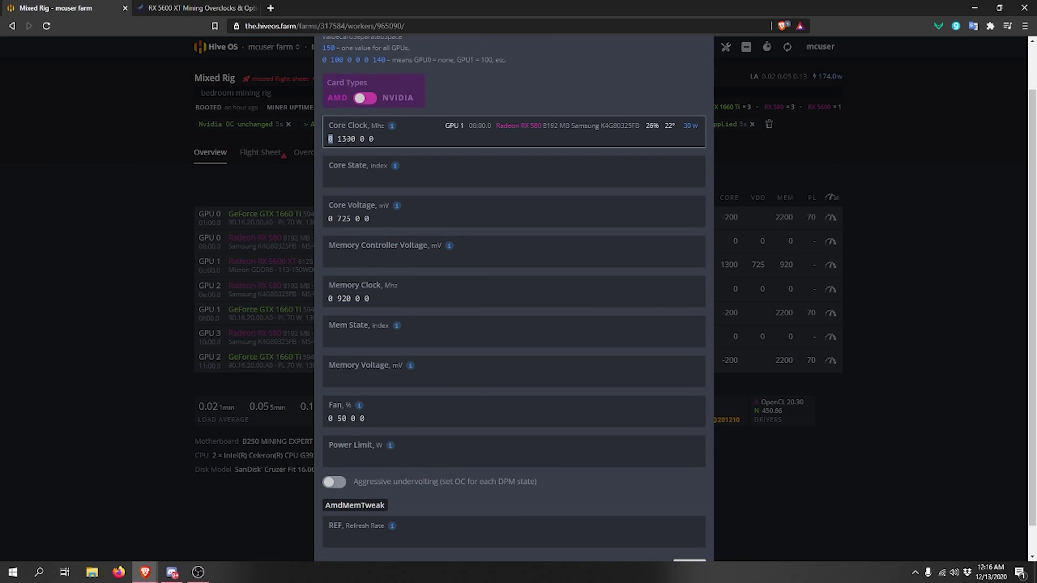
{"action": "double_click", "coordinate": [346, 139]}
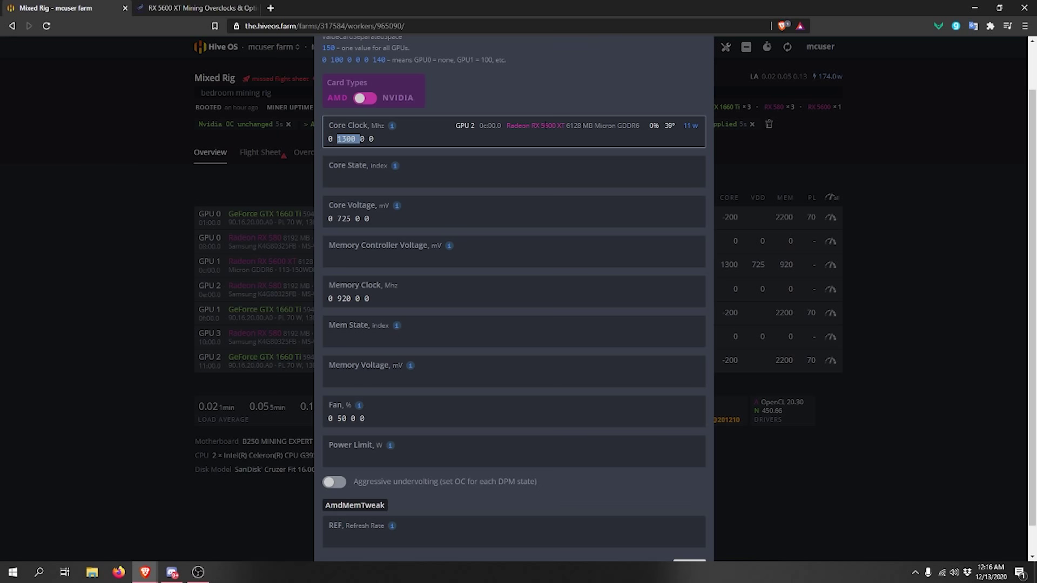
{"action": "left_click", "coordinate": [362, 140]}
{"action": "left_click", "coordinate": [373, 139]}
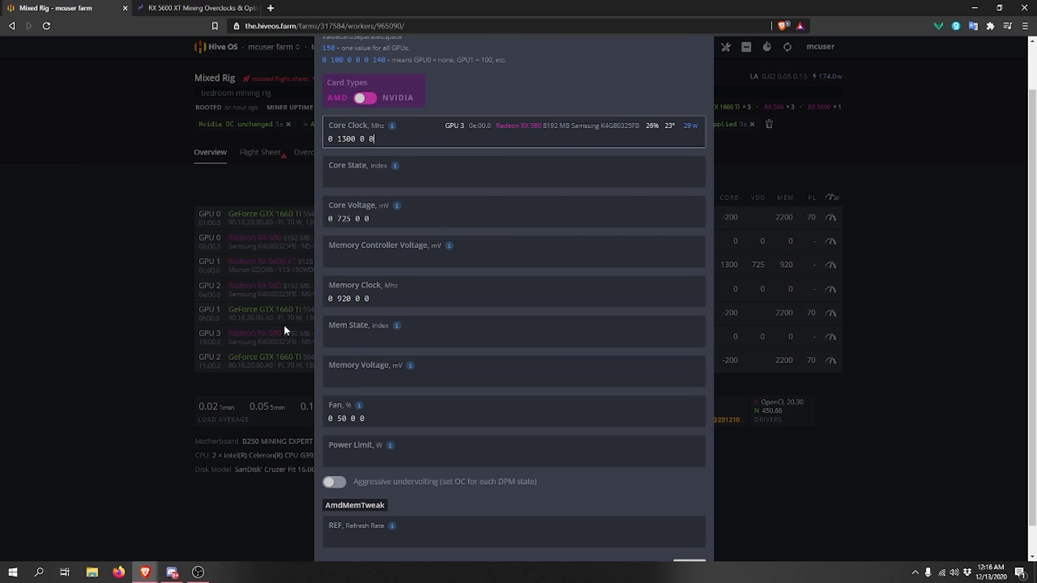
{"action": "left_click_drag", "start_coordinate": [334, 139], "coordinate": [324, 141]}
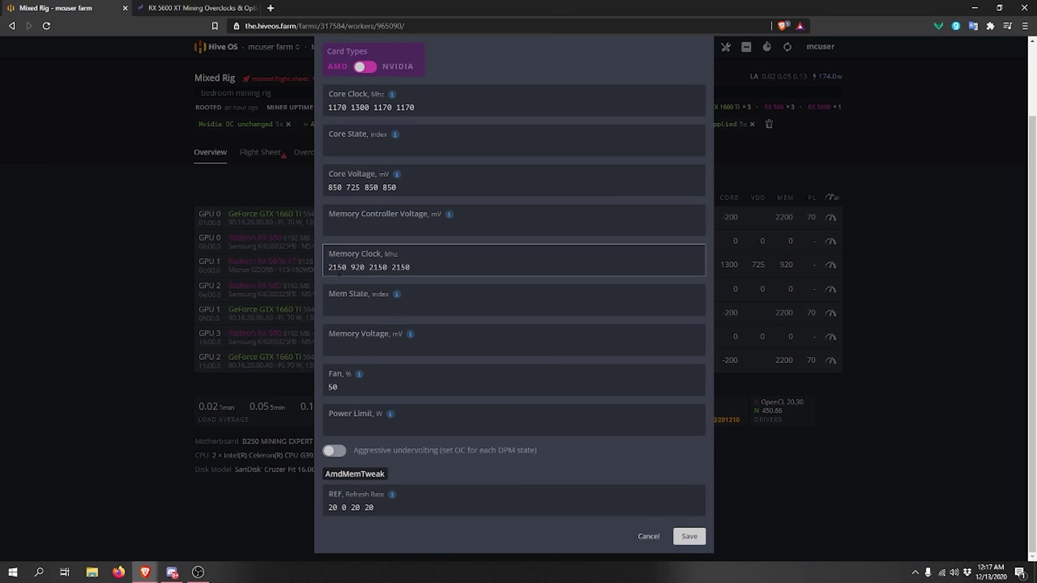
{"action": "left_click_drag", "start_coordinate": [411, 267], "coordinate": [311, 271]}
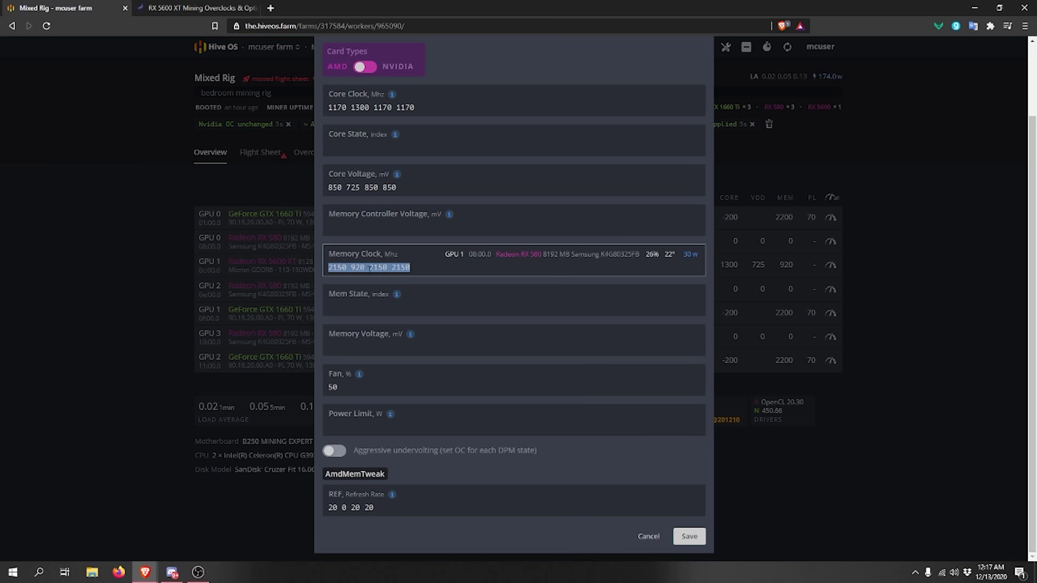
Try giving the RX 5600 XT its own fan value of 60 after the general value, and remove it again
{"action": "left_click", "coordinate": [346, 385]}
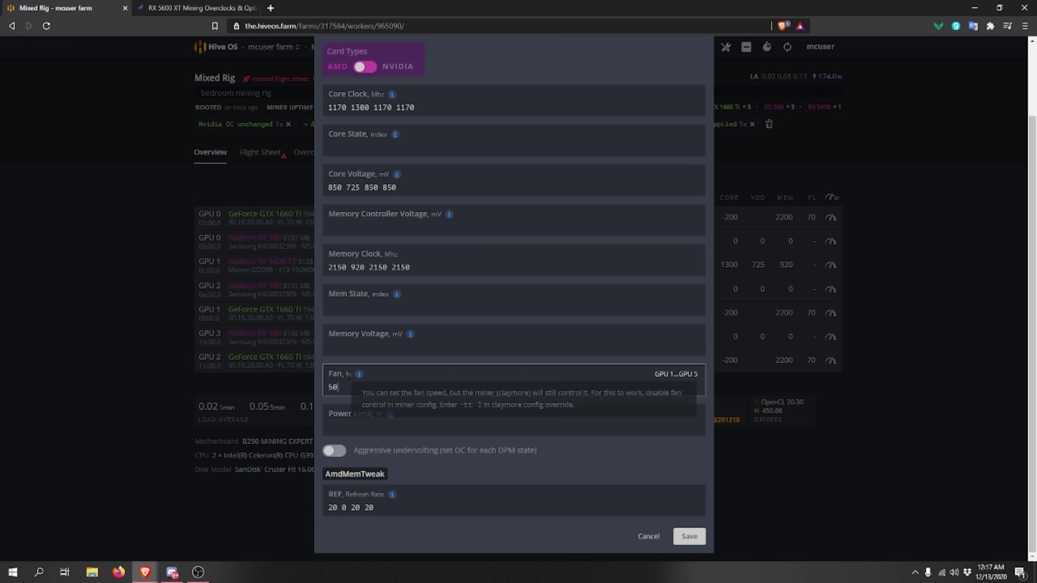
{"action": "left_click_drag", "start_coordinate": [340, 387], "coordinate": [303, 384]}
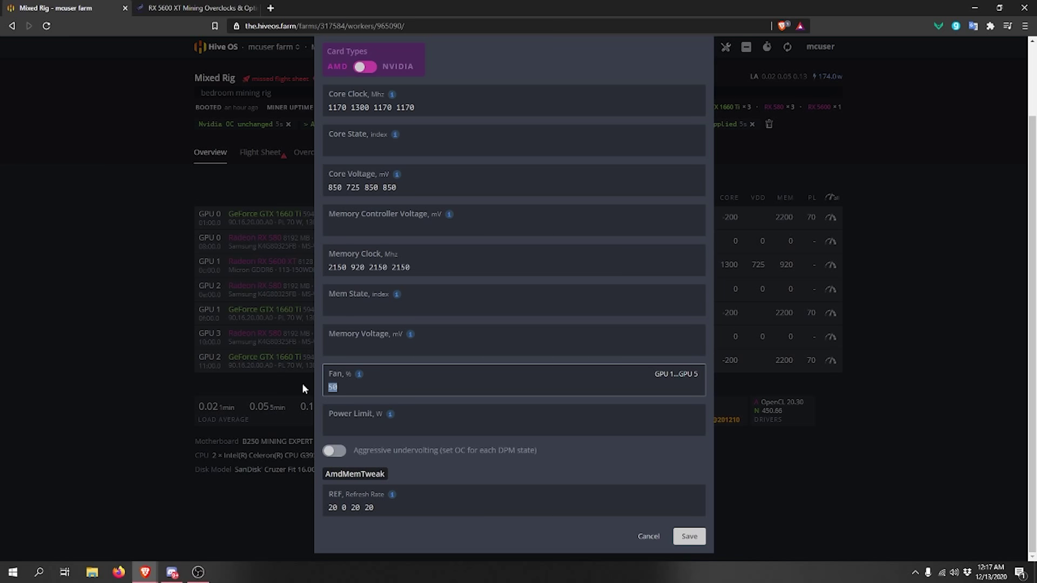
{"action": "left_click", "coordinate": [340, 389]}
{"action": "type", "text": "60"}
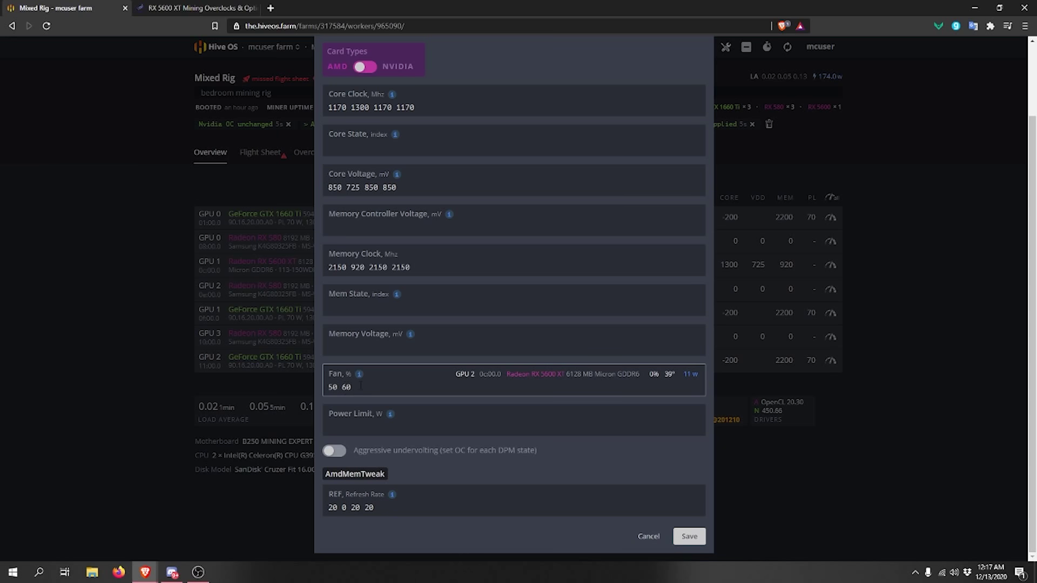
{"action": "left_click_drag", "start_coordinate": [361, 385], "coordinate": [260, 358]}
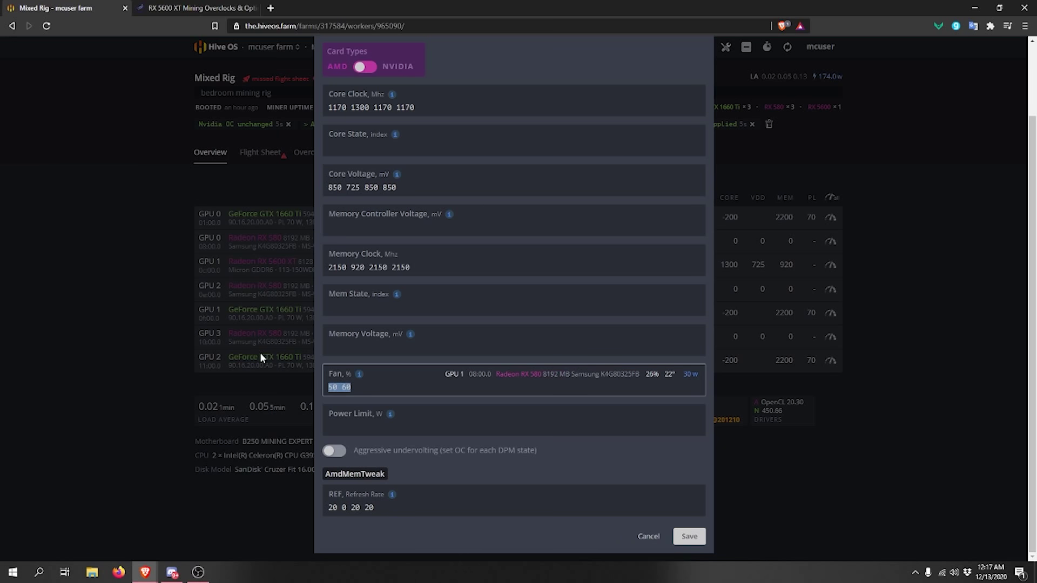
{"action": "left_click", "coordinate": [372, 392]}
{"action": "key", "text": "BackSpace"}
{"action": "key", "text": "BackSpace"}
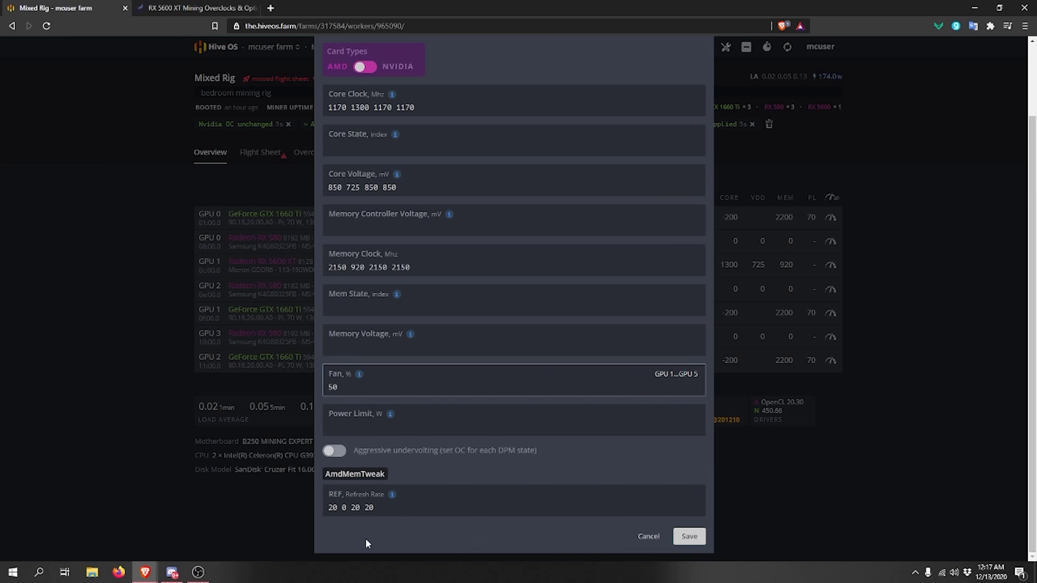
Examine the AmdMemTweak refresh rate values to see which AMD card each one applies to
{"action": "left_click_drag", "start_coordinate": [379, 508], "coordinate": [308, 500]}
{"action": "left_click", "coordinate": [386, 508]}
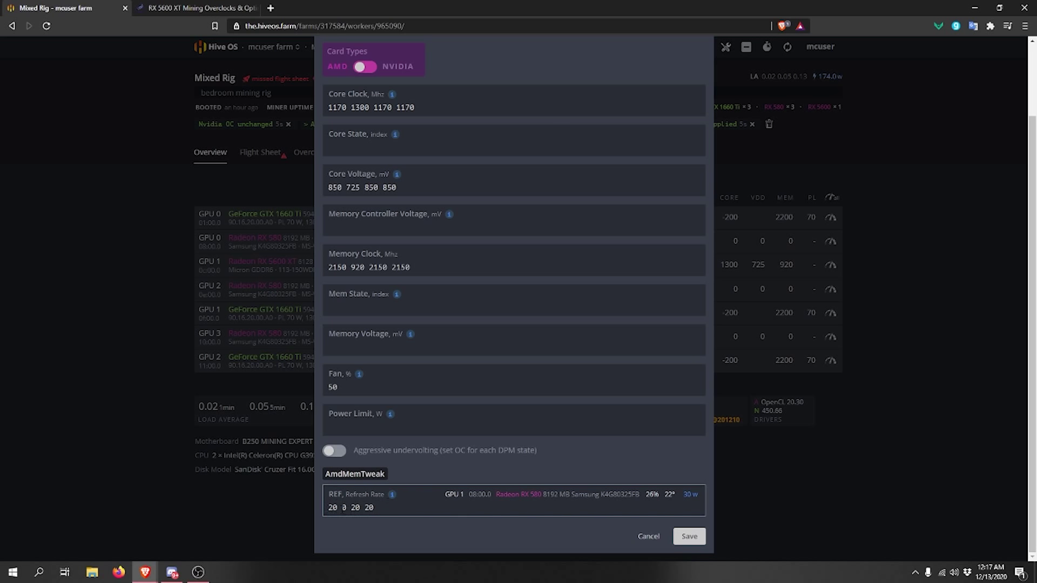
{"action": "key", "text": "Left"}
{"action": "key", "text": "Left"}
{"action": "key", "text": "Left"}
{"action": "key", "text": "Right"}
{"action": "key", "text": "Right"}
{"action": "key", "text": "Right"}
{"action": "key", "text": "Right"}
{"action": "key", "text": "Right"}
{"action": "double_click", "coordinate": [345, 508]}
{"action": "type", "text": "6"}
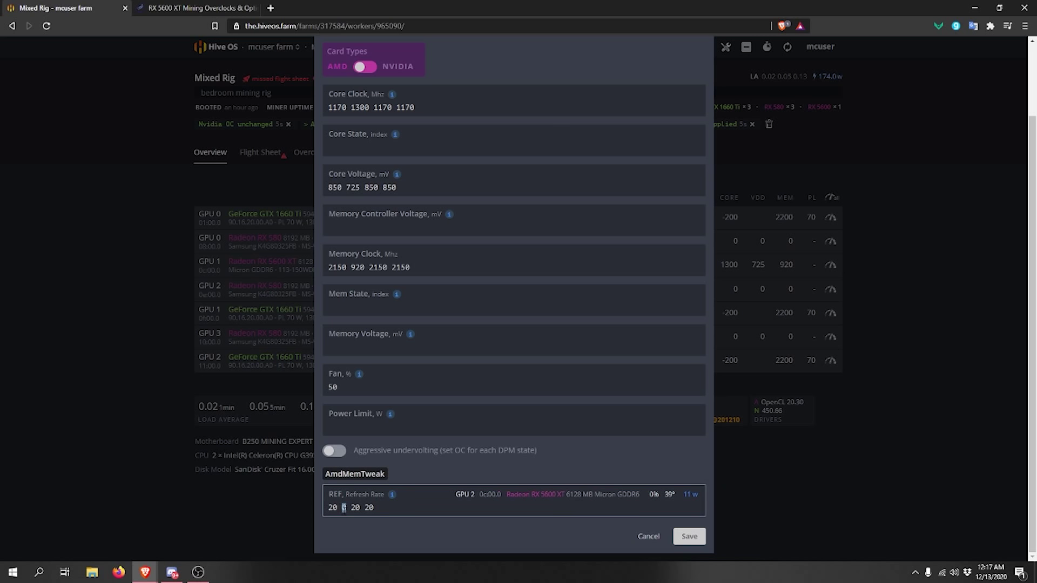
{"action": "double_click", "coordinate": [332, 508]}
{"action": "left_click", "coordinate": [333, 508]}
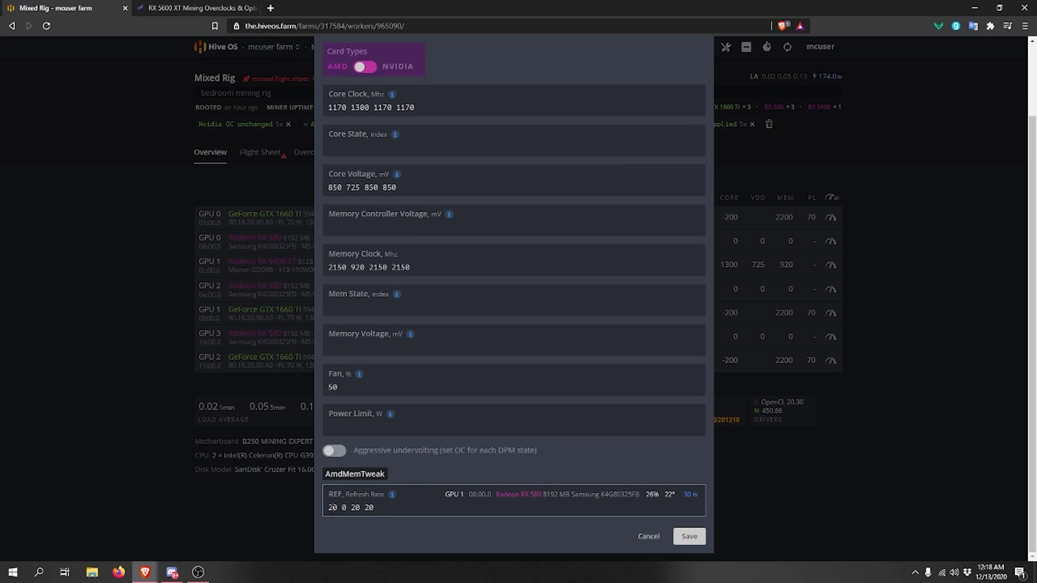
Save the AMD overclock settings and return to the rig's overview
{"action": "left_click", "coordinate": [387, 507]}
{"action": "left_click", "coordinate": [690, 537]}
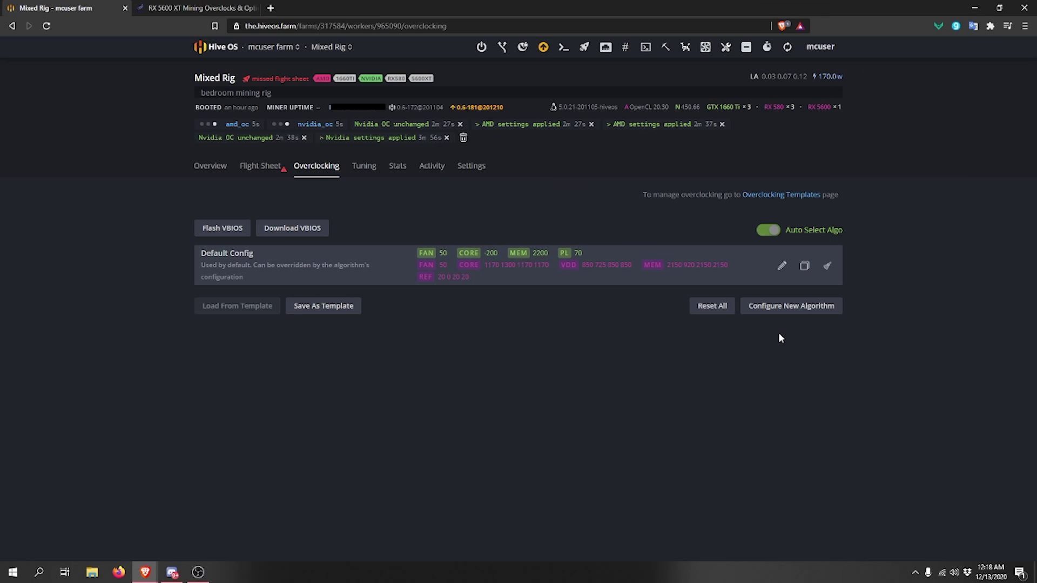
{"action": "key", "text": "alt+Left"}
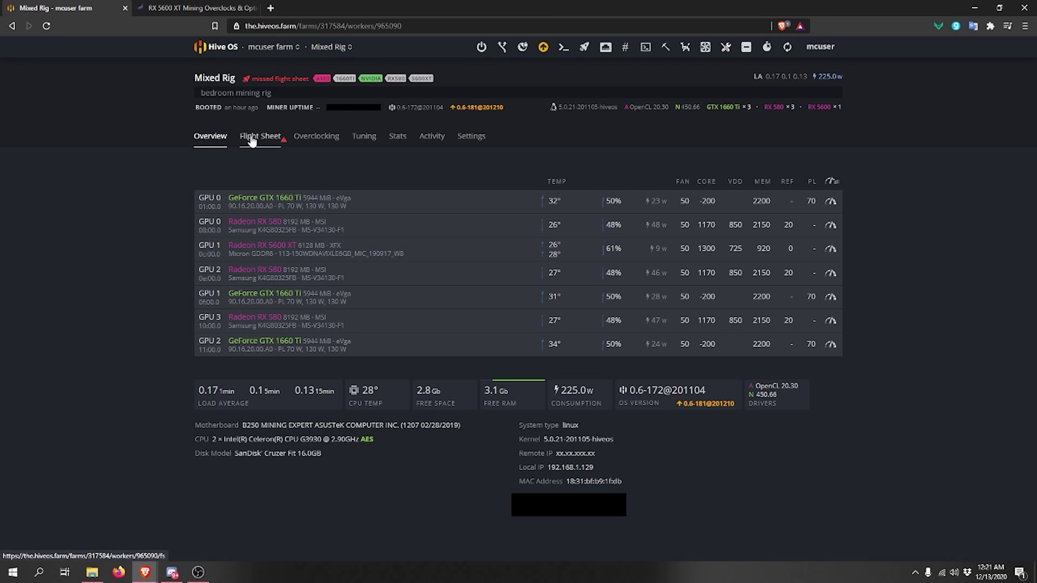
Go from the rig's flight sheet page to the farm's flight sheets and start creating the required wallet
{"action": "left_click", "coordinate": [252, 139]}
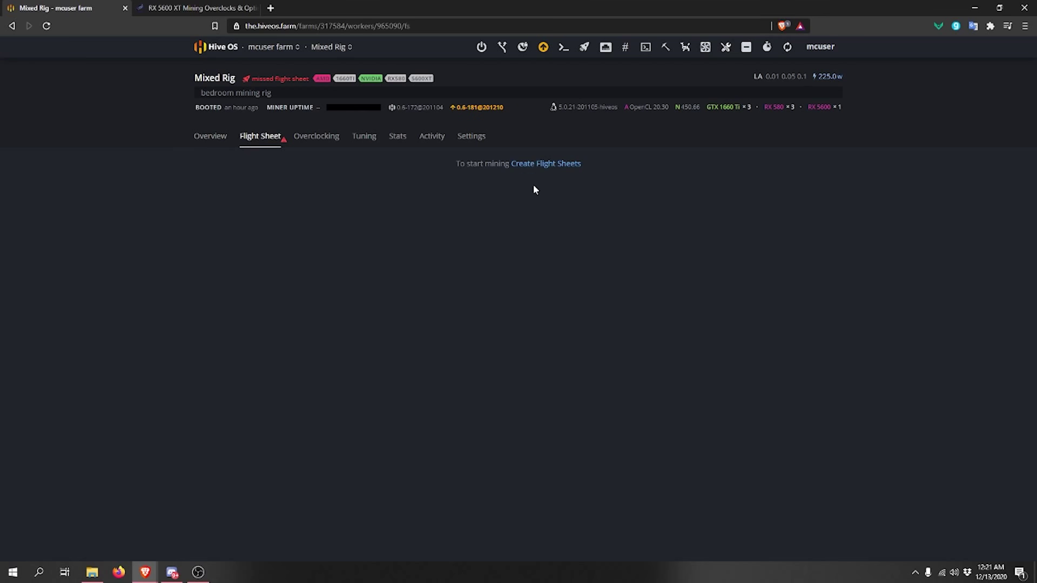
{"action": "left_click_drag", "start_coordinate": [457, 163], "coordinate": [506, 163]}
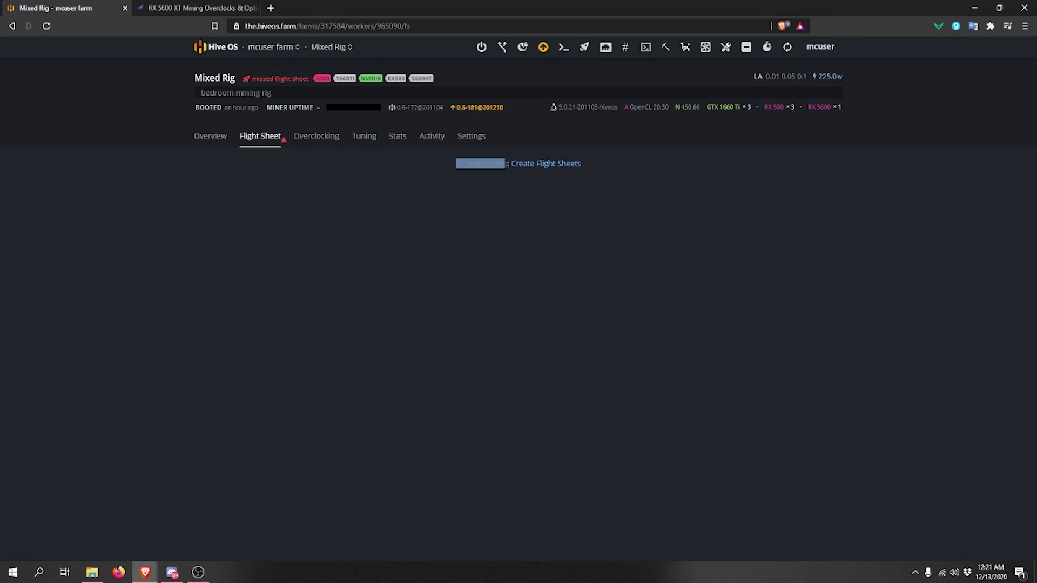
{"action": "left_click", "coordinate": [534, 169]}
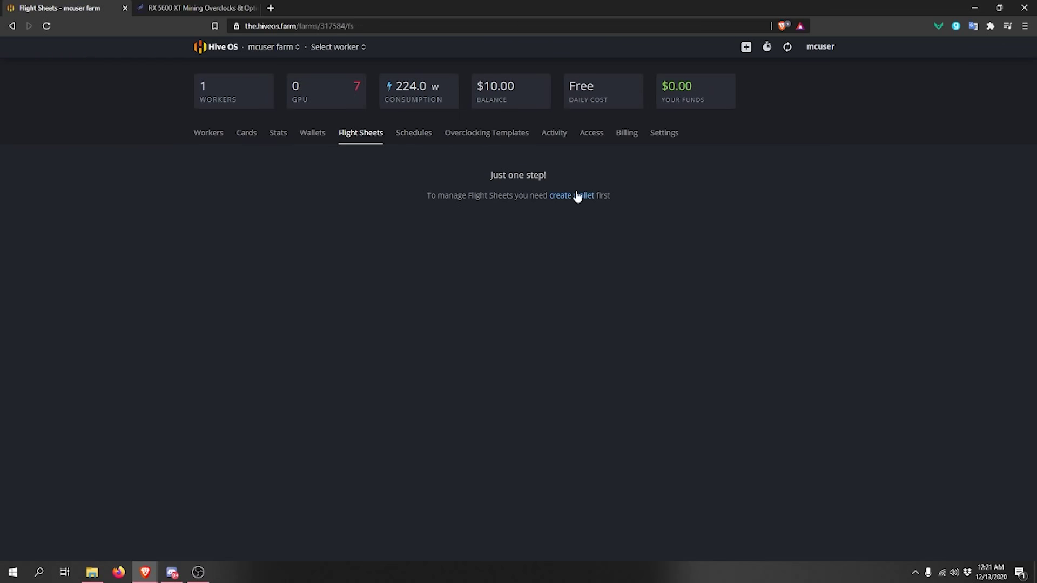
{"action": "left_click_drag", "start_coordinate": [517, 195], "coordinate": [612, 193]}
{"action": "left_click", "coordinate": [551, 201]}
{"action": "left_click", "coordinate": [572, 197]}
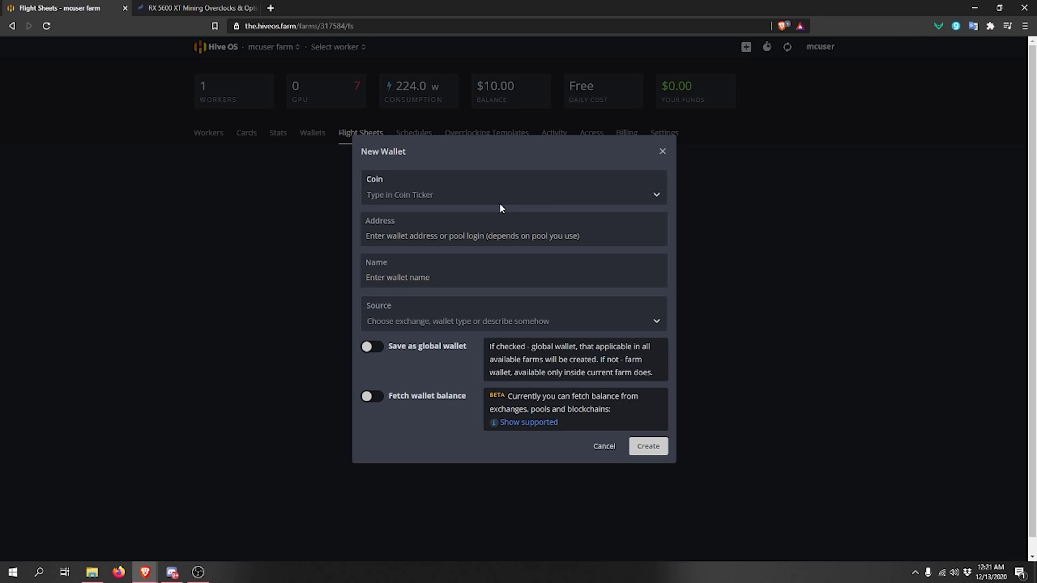
Fill in the new wallet with the coin ETH, its wallet address, the name ETH on Coinomi and the source Coinomi
{"action": "left_click", "coordinate": [466, 195]}
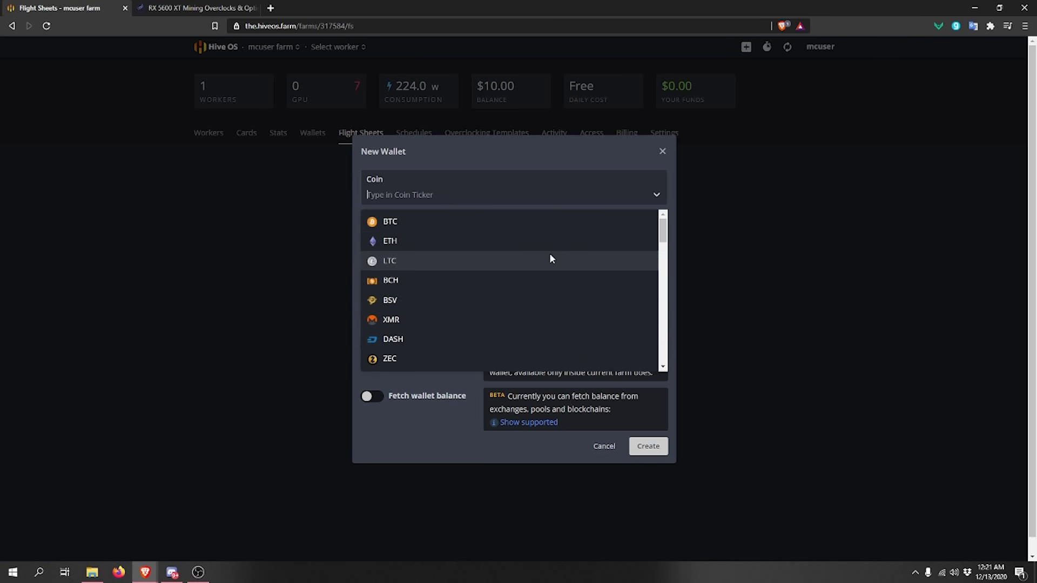
{"action": "left_click", "coordinate": [465, 244]}
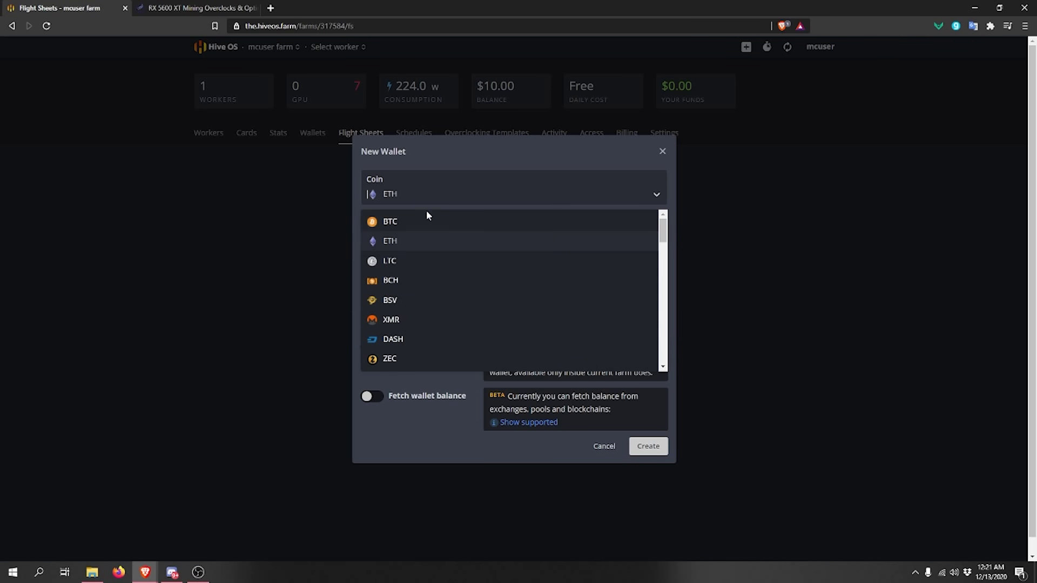
{"action": "left_click", "coordinate": [397, 244]}
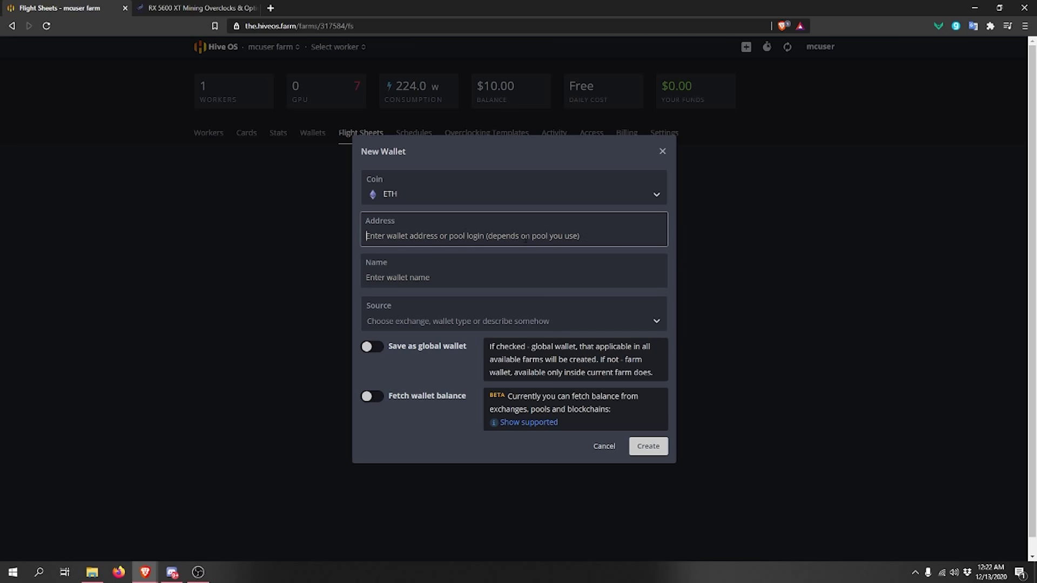
{"action": "left_click", "coordinate": [441, 285]}
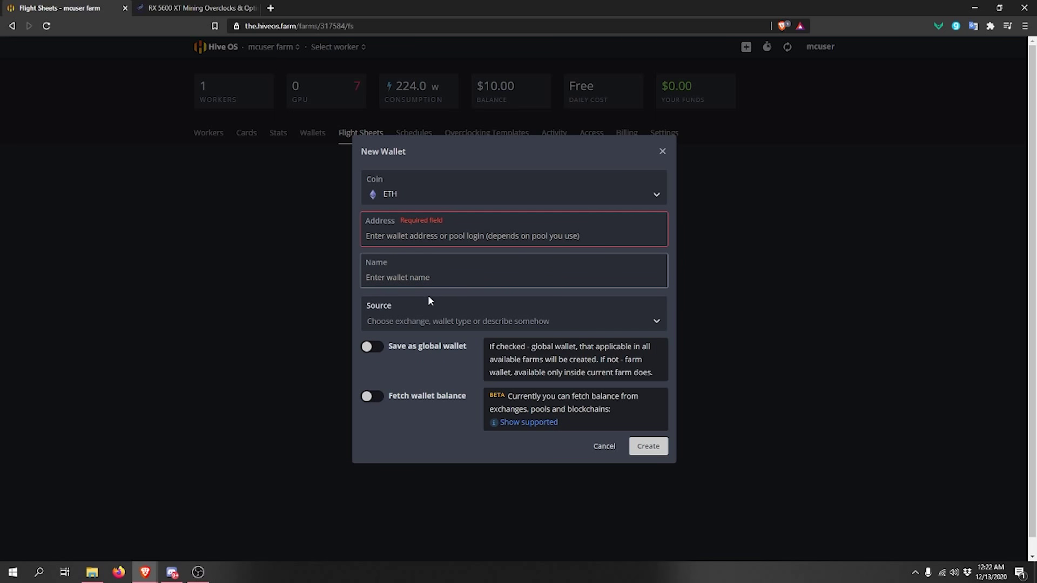
{"action": "left_click", "coordinate": [459, 316]}
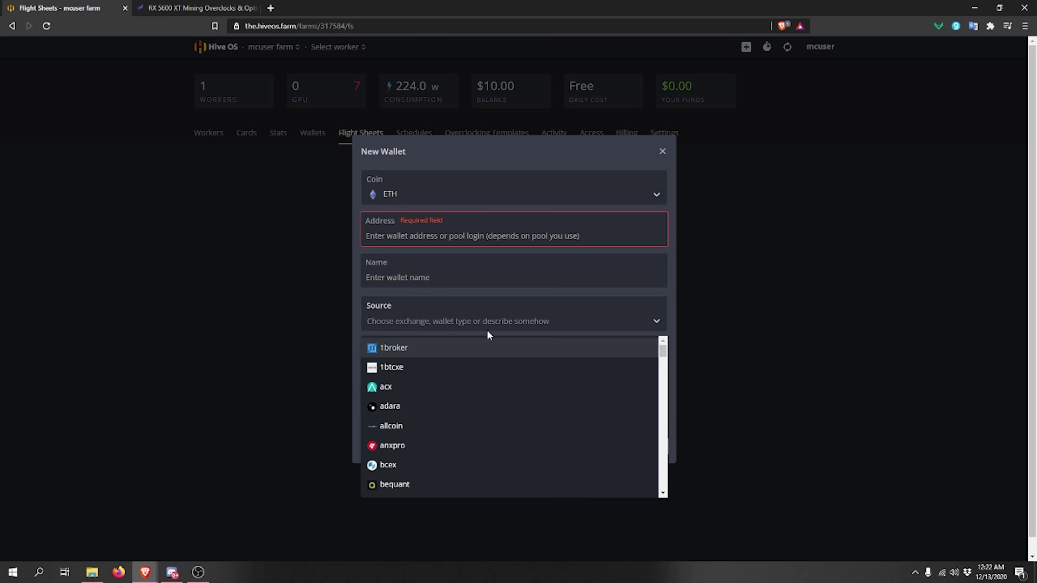
{"action": "left_click", "coordinate": [442, 284]}
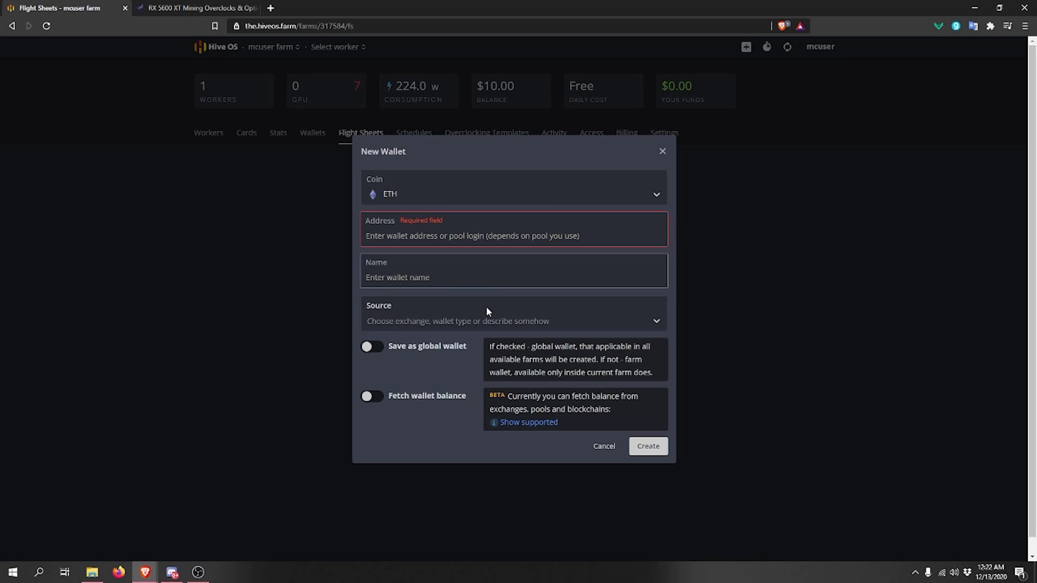
{"action": "left_click", "coordinate": [560, 239]}
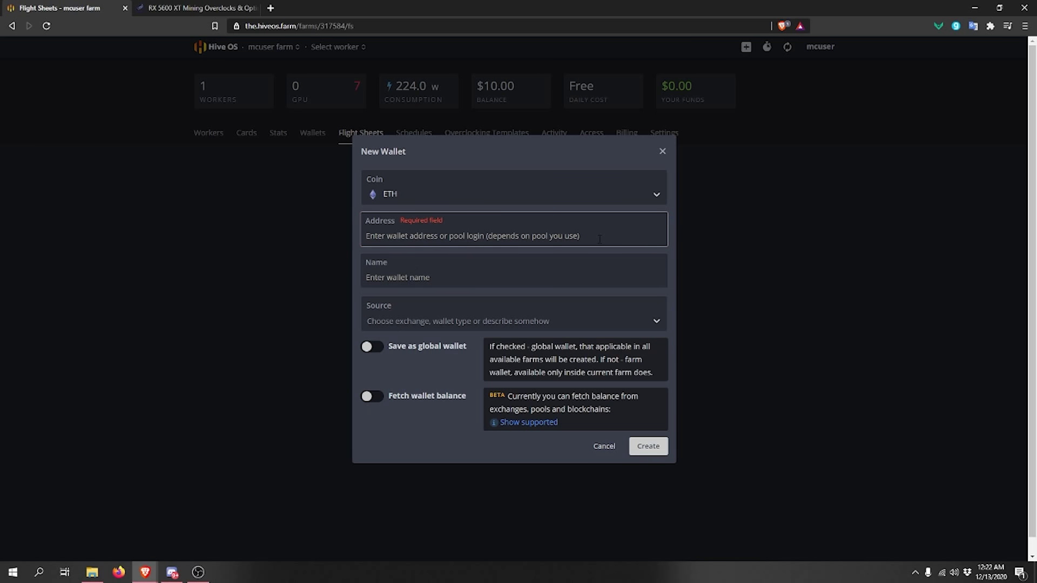
{"action": "left_click", "coordinate": [418, 286]}
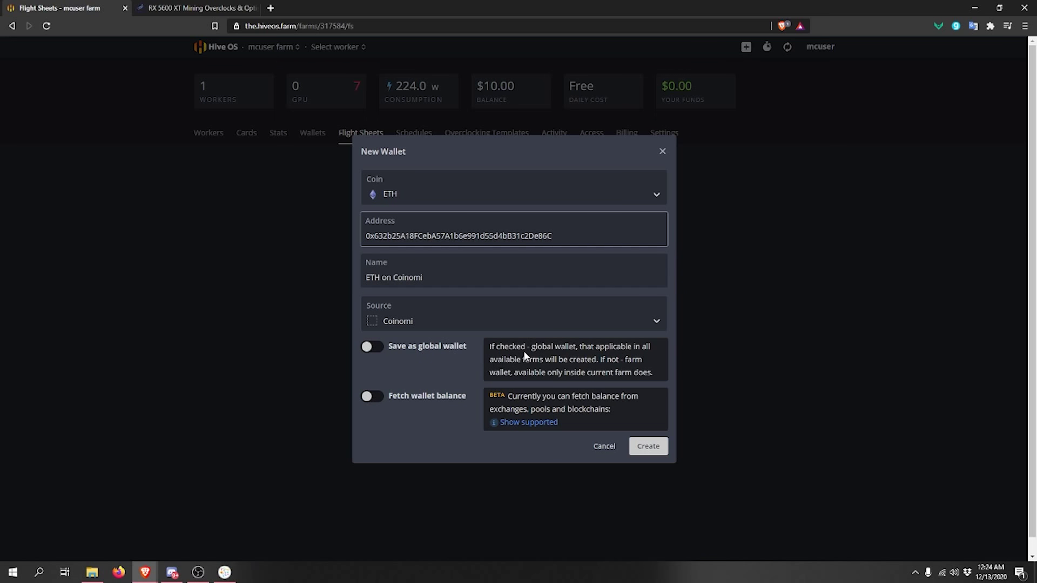
Create the ETH wallet as a global wallet and view it in the farm's wallet list
{"action": "left_click", "coordinate": [365, 349]}
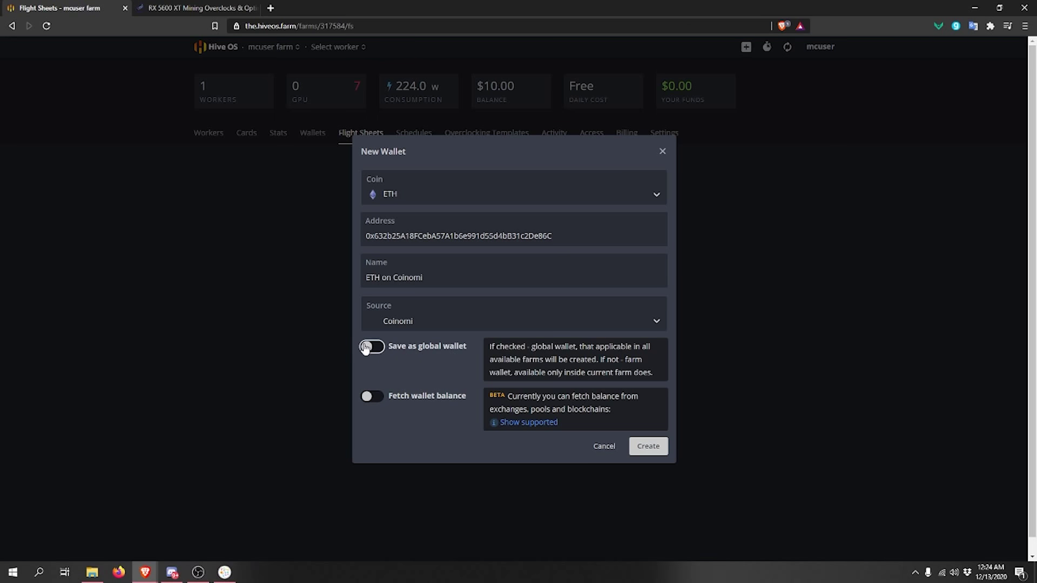
{"action": "left_click", "coordinate": [382, 361]}
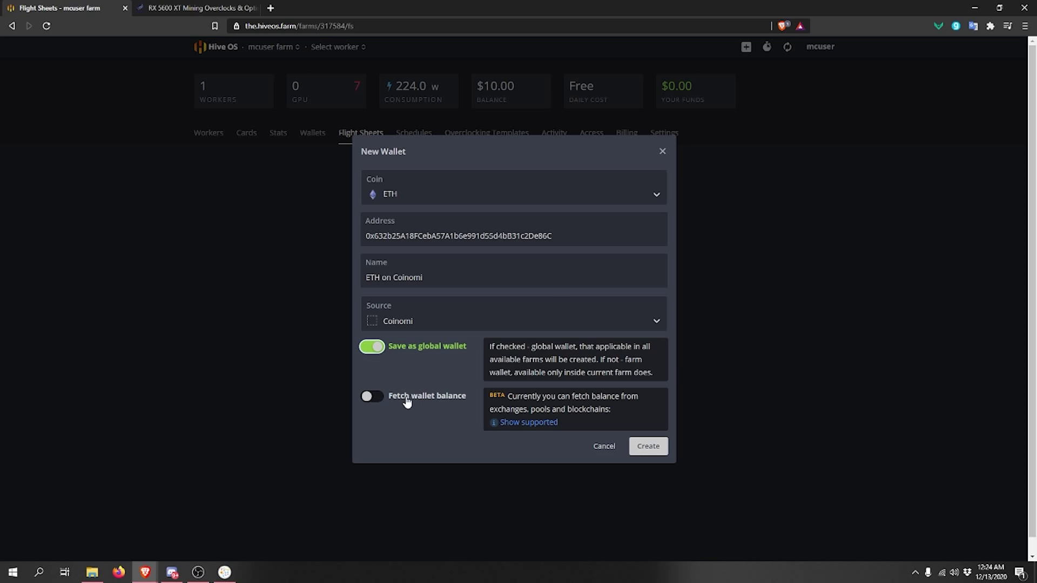
{"action": "key", "text": "Return"}
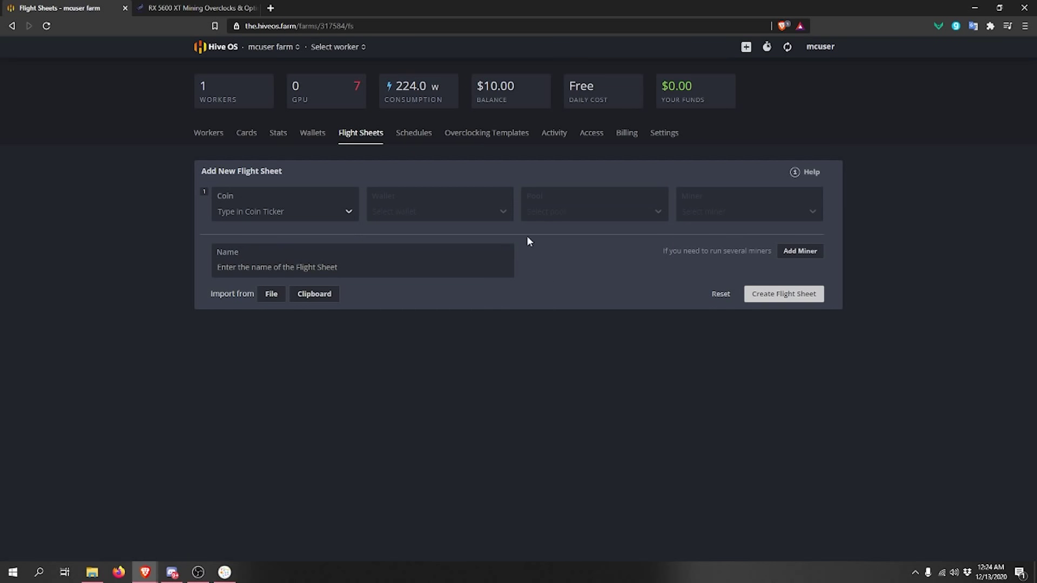
{"action": "left_click", "coordinate": [312, 134]}
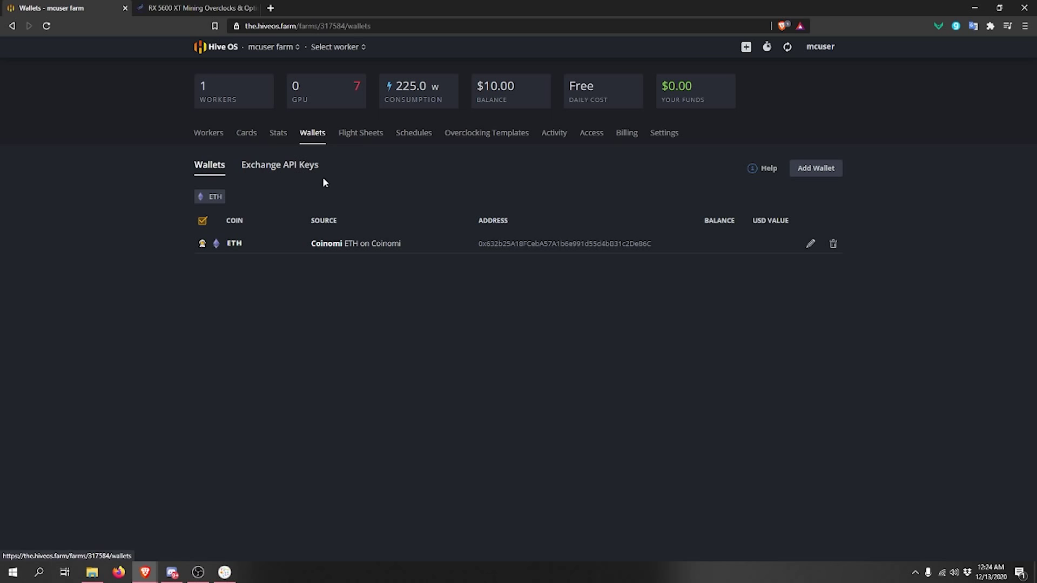
Start a new flight sheet for the farm with the coin ETH and the wallet ETH on Coinomi
{"action": "left_click", "coordinate": [348, 134]}
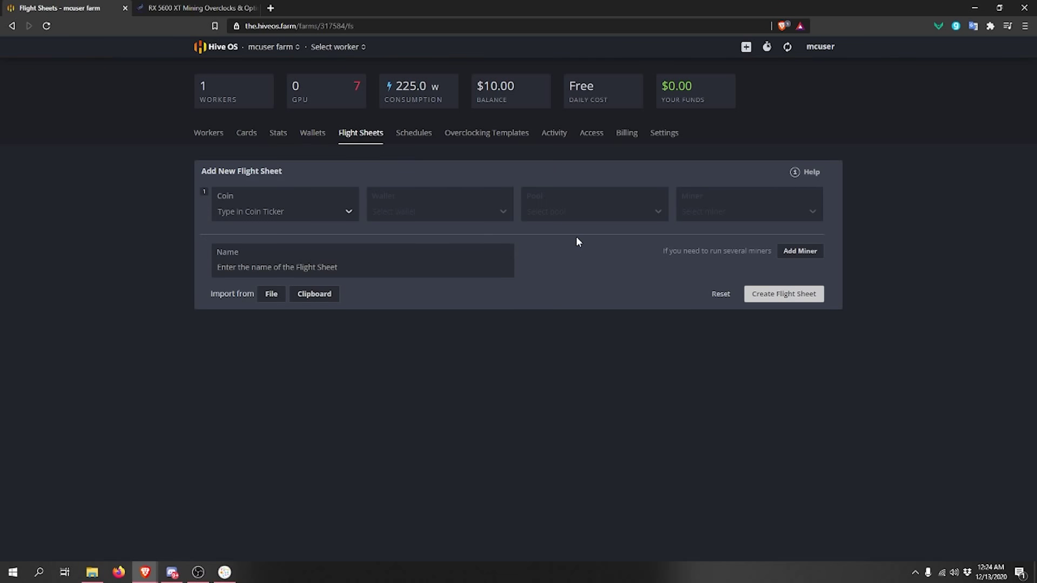
{"action": "left_click", "coordinate": [278, 212]}
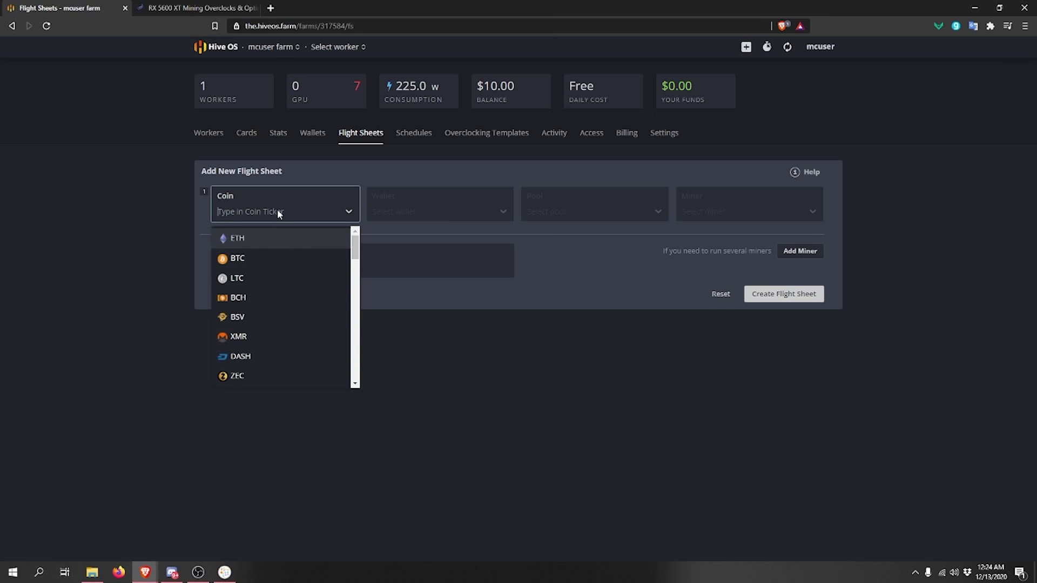
{"action": "left_click", "coordinate": [242, 237]}
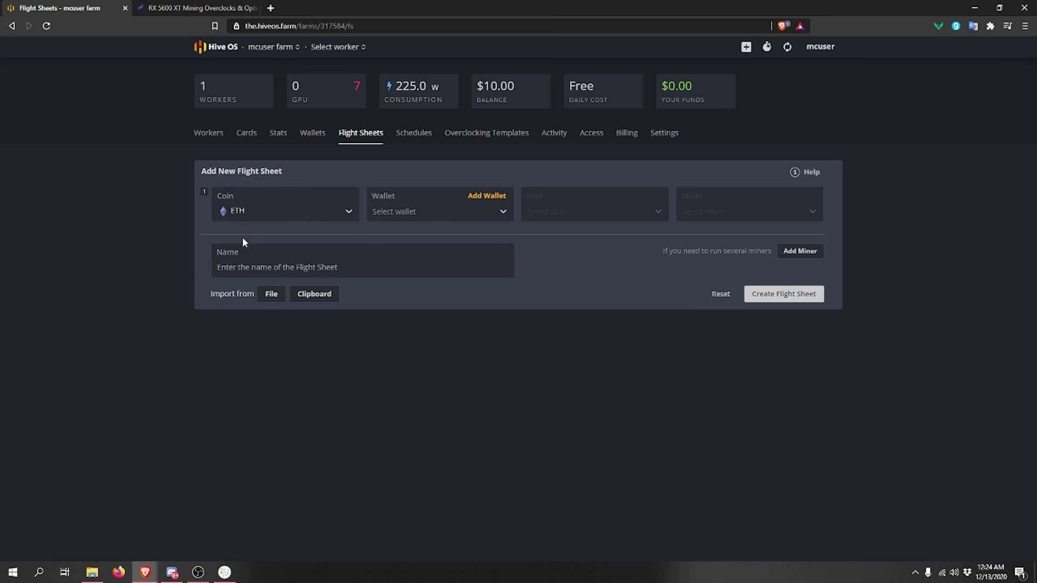
{"action": "left_click", "coordinate": [410, 208]}
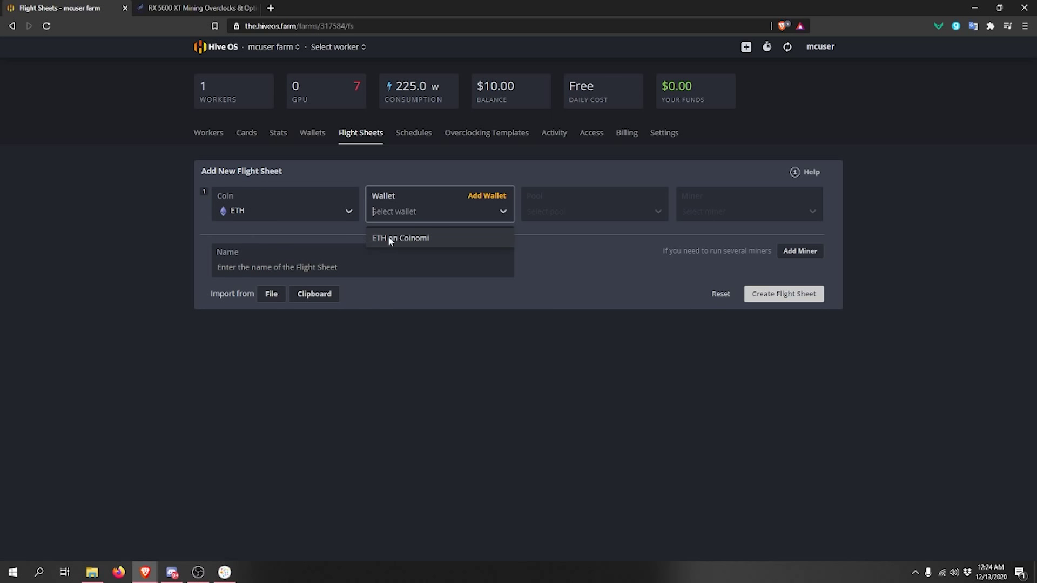
{"action": "left_click", "coordinate": [400, 239]}
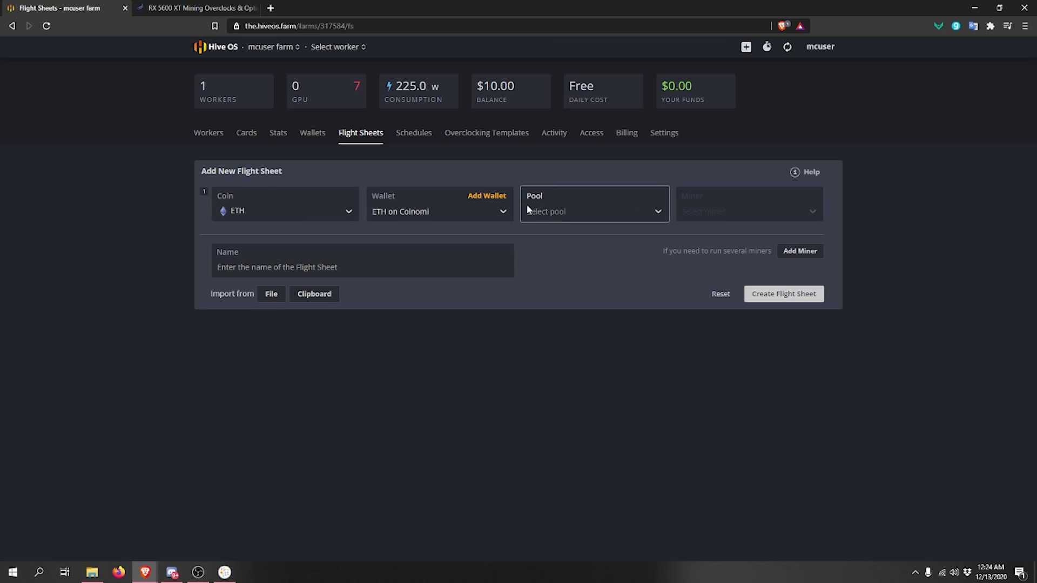
Choose the ethermine pool for the flight sheet with SSL URLs enabled and the US East and US West servers selected
{"action": "left_click", "coordinate": [579, 211]}
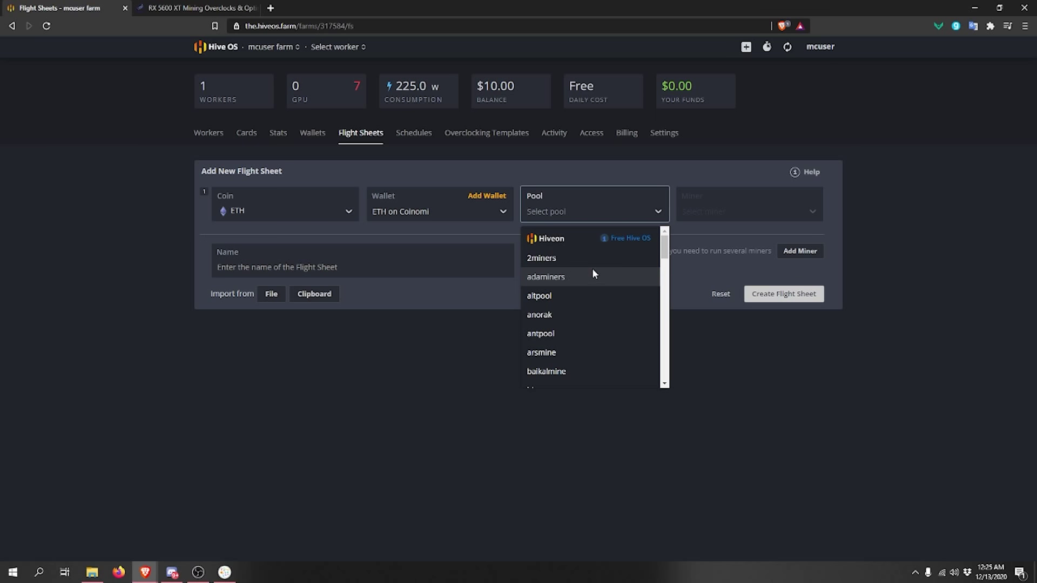
{"action": "type", "text": "eth"}
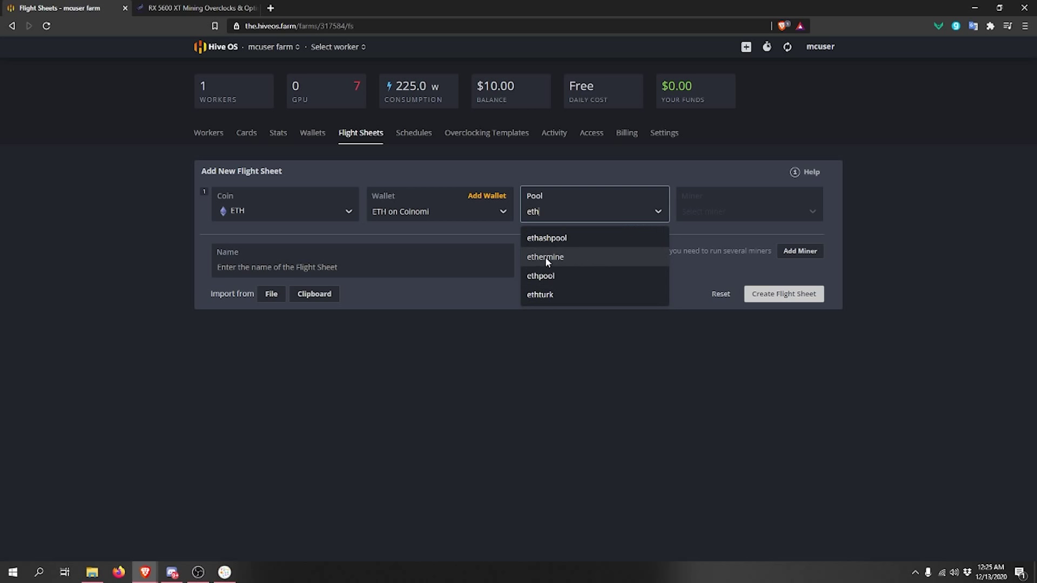
{"action": "left_click", "coordinate": [543, 258]}
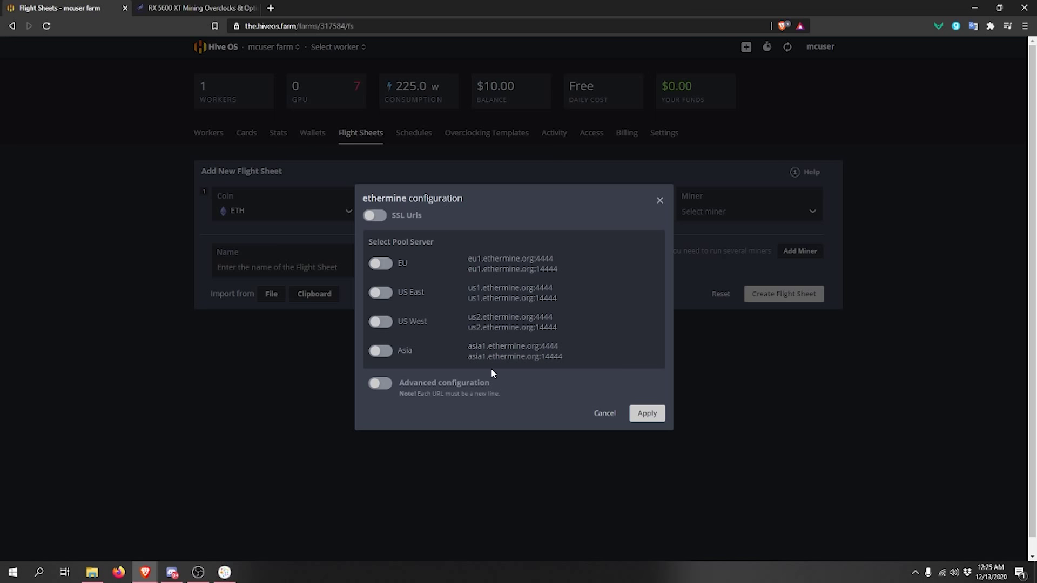
{"action": "left_click", "coordinate": [373, 217]}
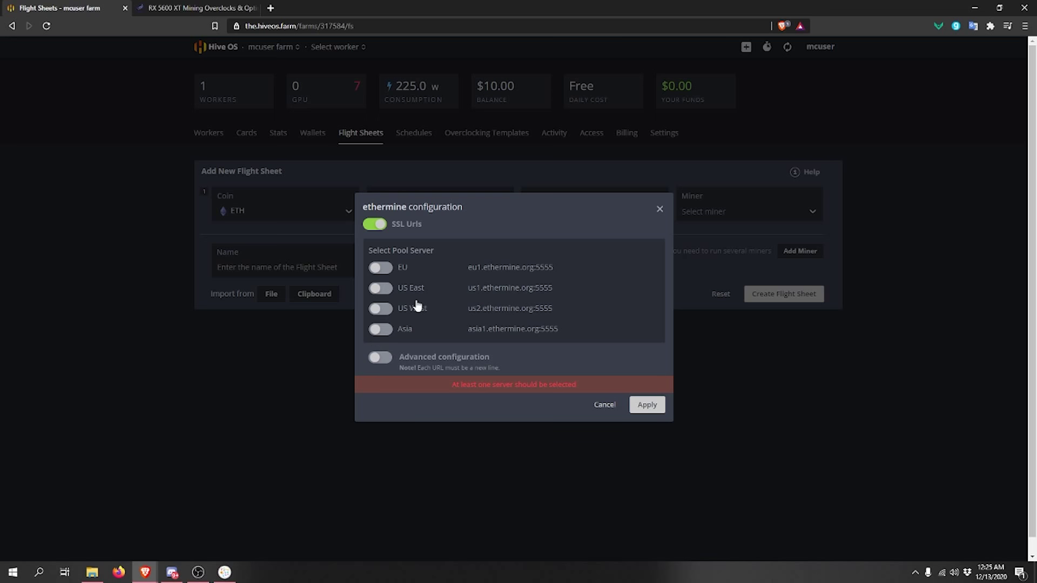
{"action": "left_click", "coordinate": [381, 289]}
{"action": "left_click", "coordinate": [381, 328]}
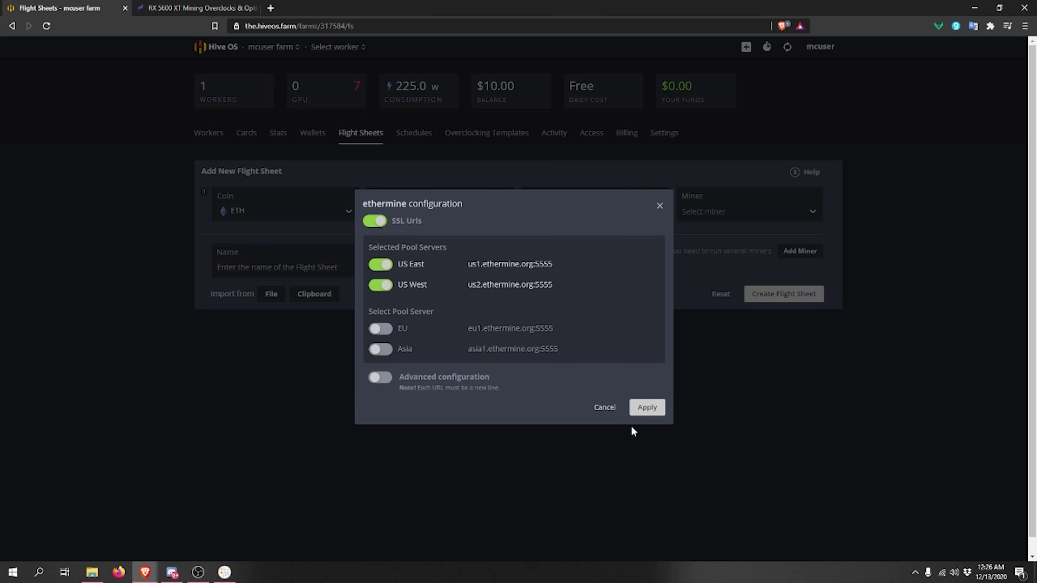
{"action": "left_click", "coordinate": [647, 410]}
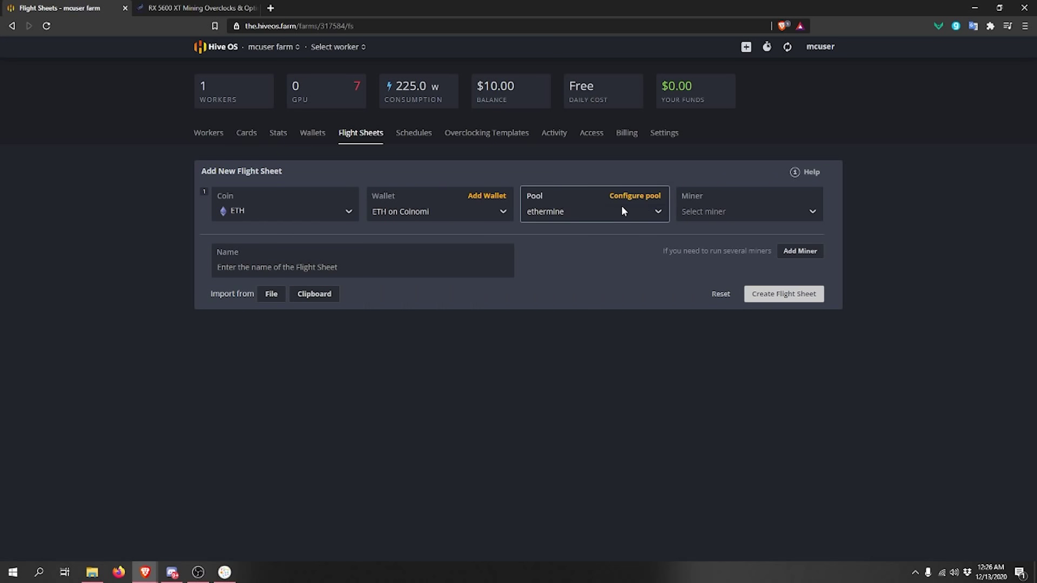
Look through the available miners and choose PhoenixMiner for the flight sheet
{"action": "left_click", "coordinate": [735, 211]}
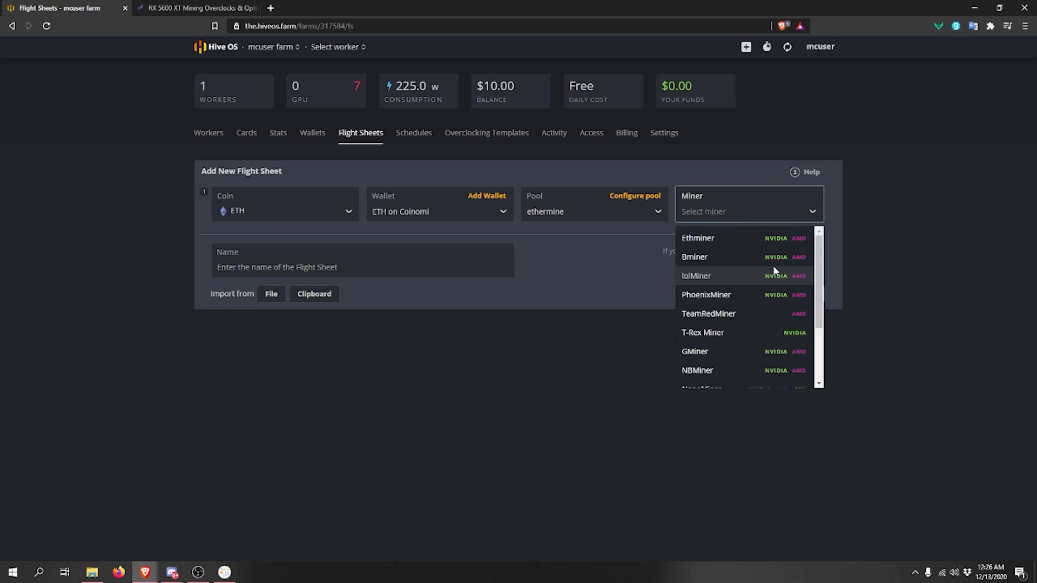
{"action": "scroll", "coordinate": [774, 267], "scroll_direction": "down", "scroll_amount": 1}
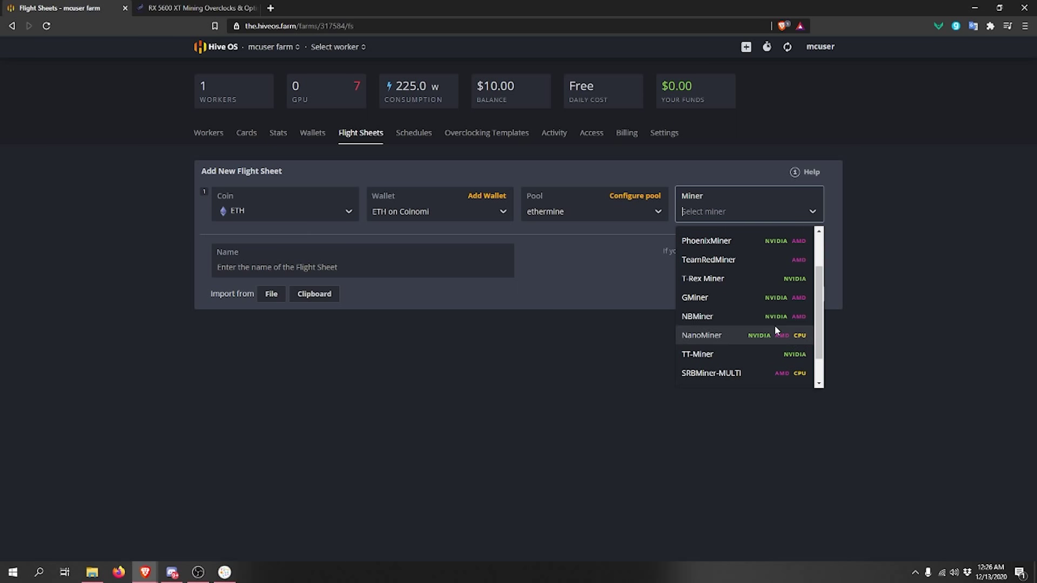
{"action": "scroll", "coordinate": [773, 325], "scroll_direction": "up", "scroll_amount": 1}
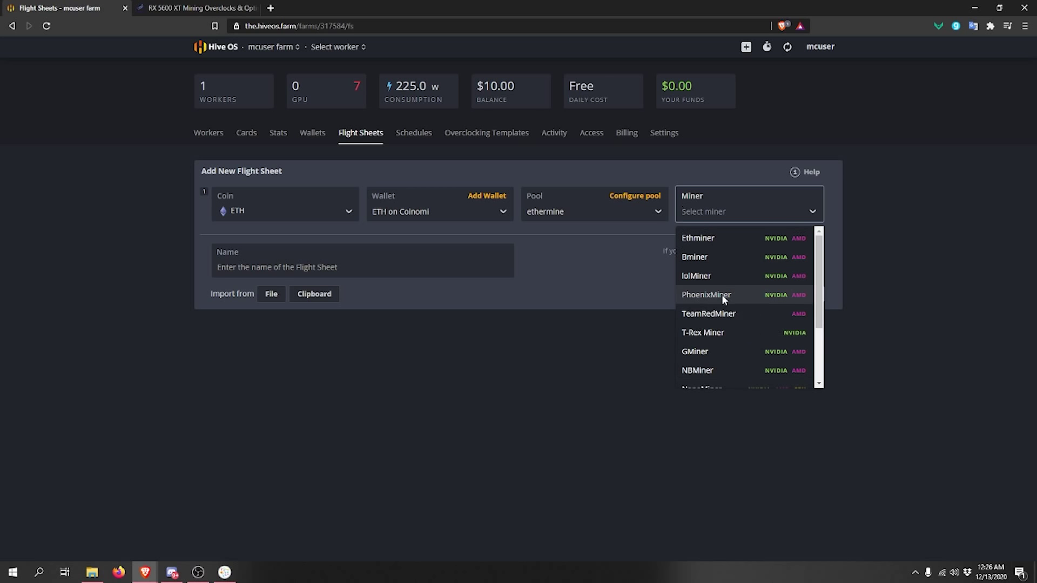
{"action": "left_click", "coordinate": [748, 295]}
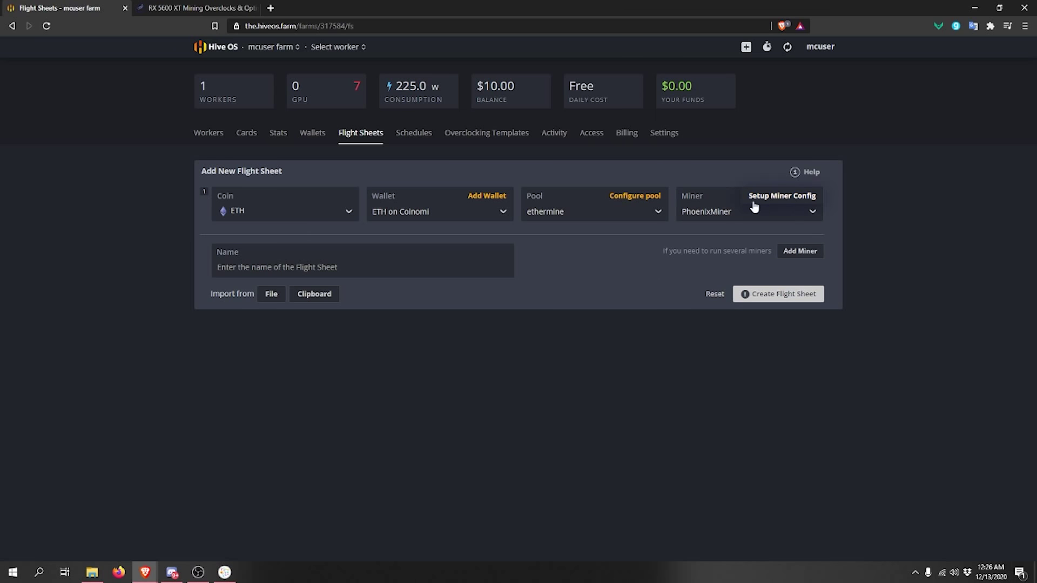
Review PhoenixMiner's extra argument help and version choices, keep the version at The latest, and apply the configuration
{"action": "left_click", "coordinate": [793, 199]}
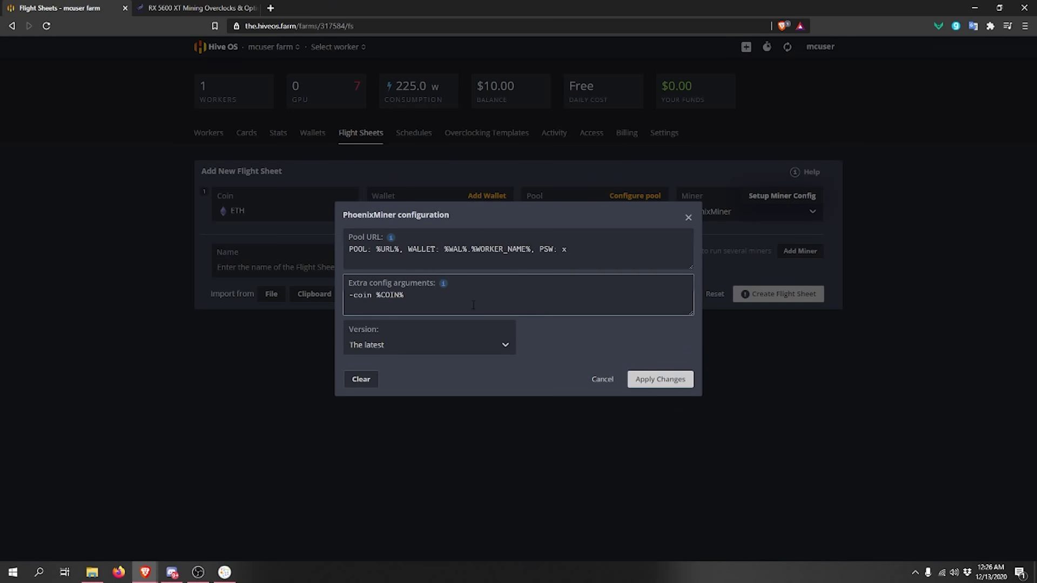
{"action": "mouse_move", "coordinate": [443, 286]}
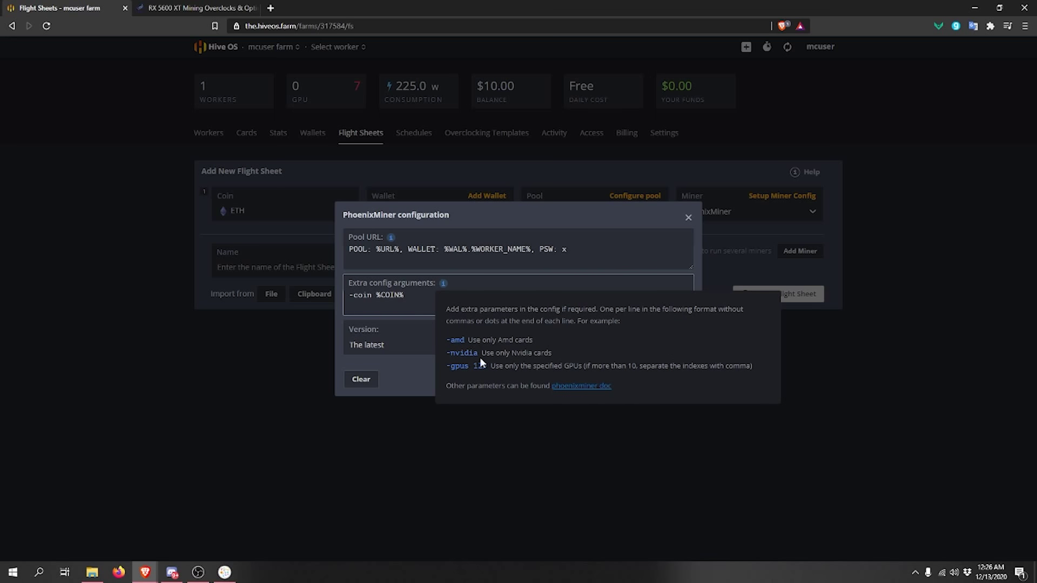
{"action": "left_click_drag", "start_coordinate": [459, 354], "coordinate": [519, 357]}
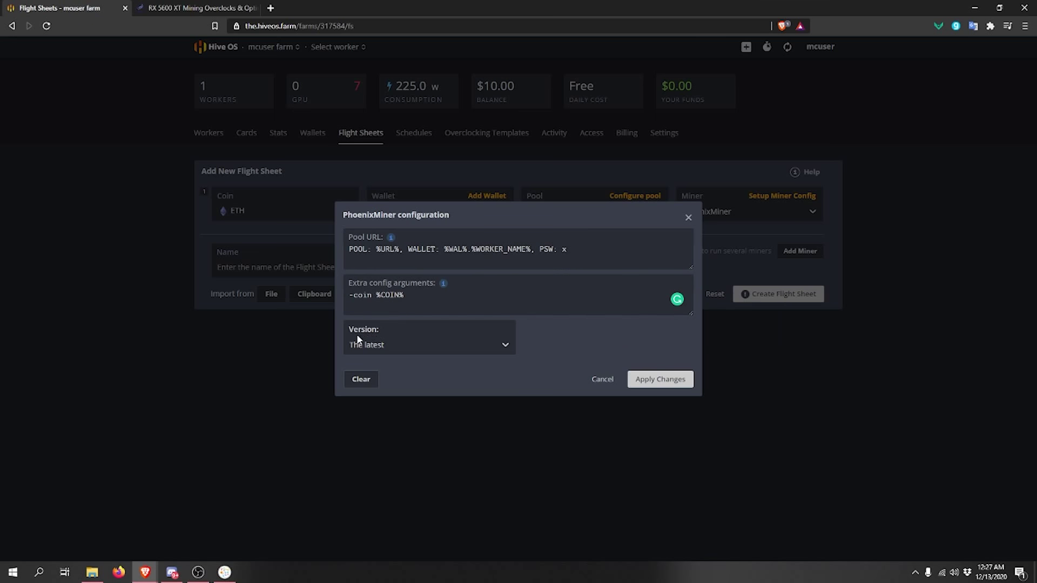
{"action": "left_click", "coordinate": [417, 347]}
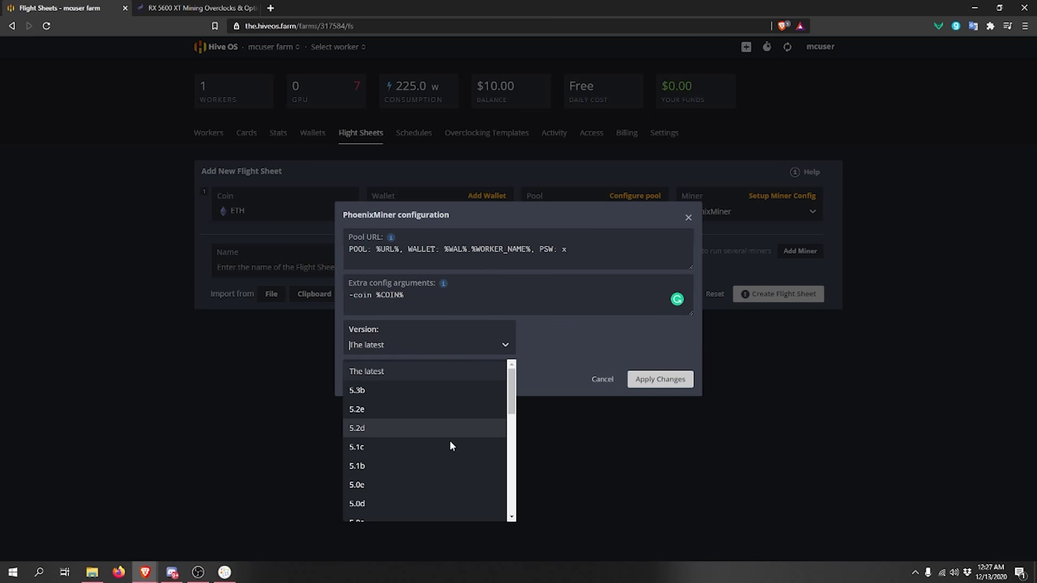
{"action": "scroll", "coordinate": [448, 441], "scroll_direction": "down", "scroll_amount": 1}
{"action": "scroll", "coordinate": [441, 424], "scroll_direction": "down", "scroll_amount": 4}
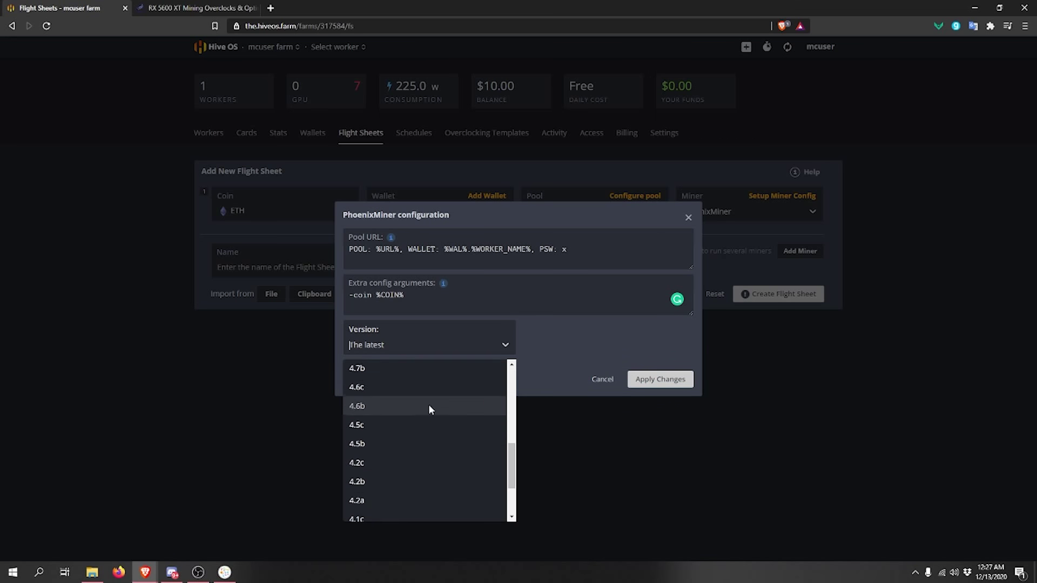
{"action": "scroll", "coordinate": [429, 405], "scroll_direction": "up", "scroll_amount": 6}
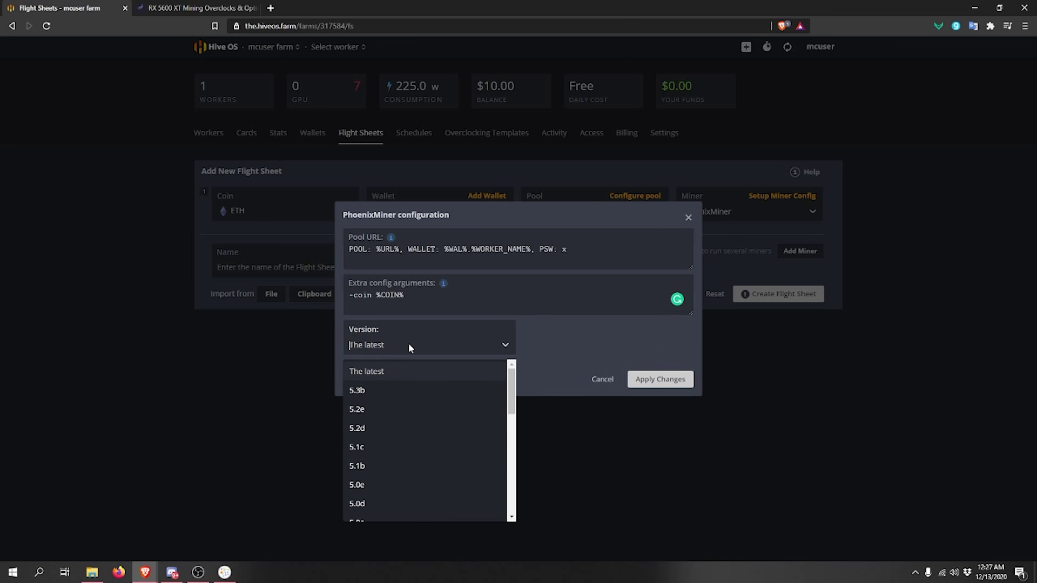
{"action": "left_click", "coordinate": [427, 342]}
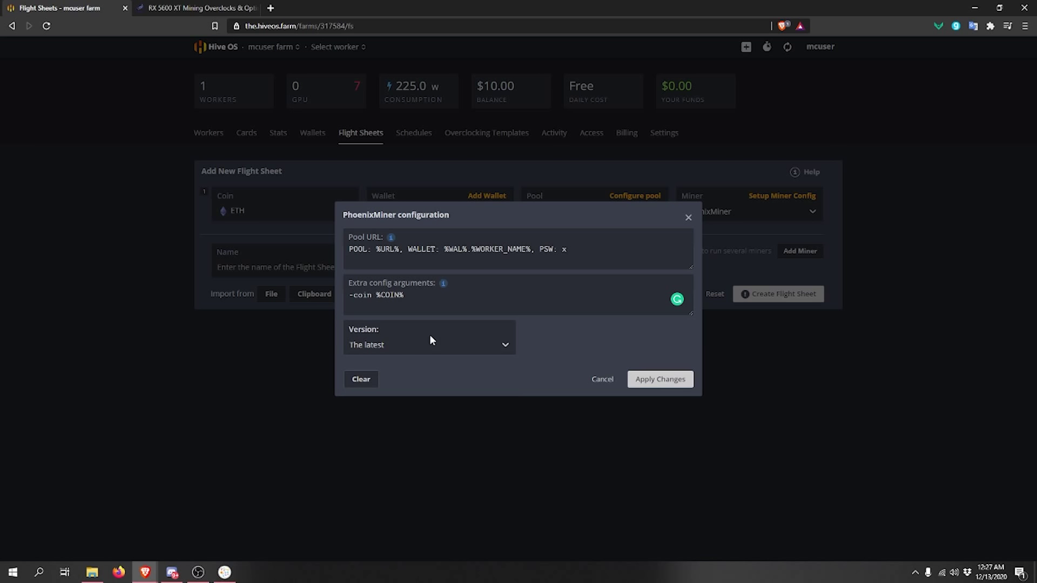
{"action": "left_click", "coordinate": [662, 379]}
Name the flight sheet ETH / Ethermine / Phoenixminer, create it, and view its available actions
{"action": "left_click", "coordinate": [261, 273]}
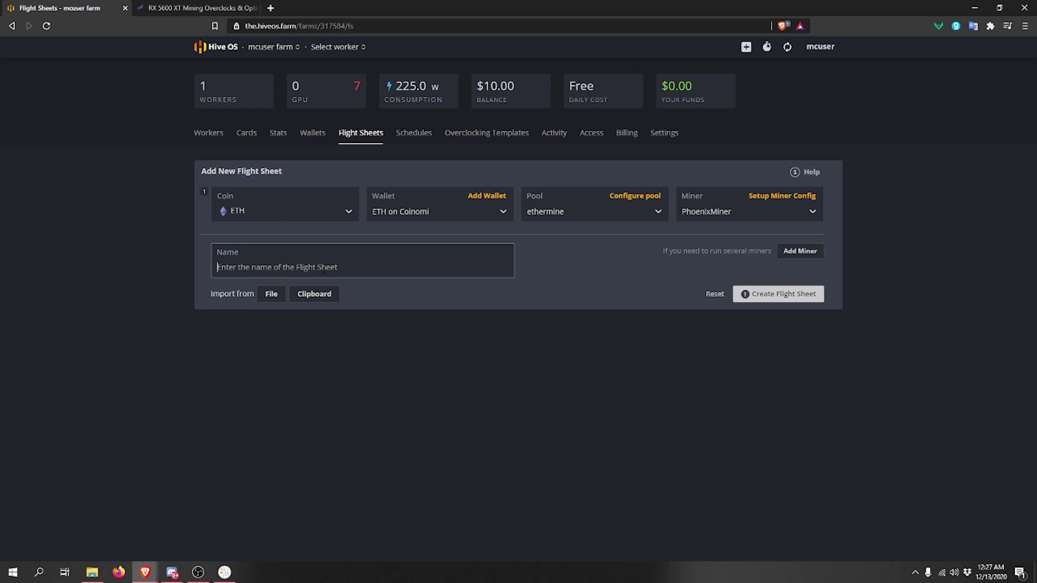
{"action": "type", "text": "ETH / Ethermine / Phoenixminer"}
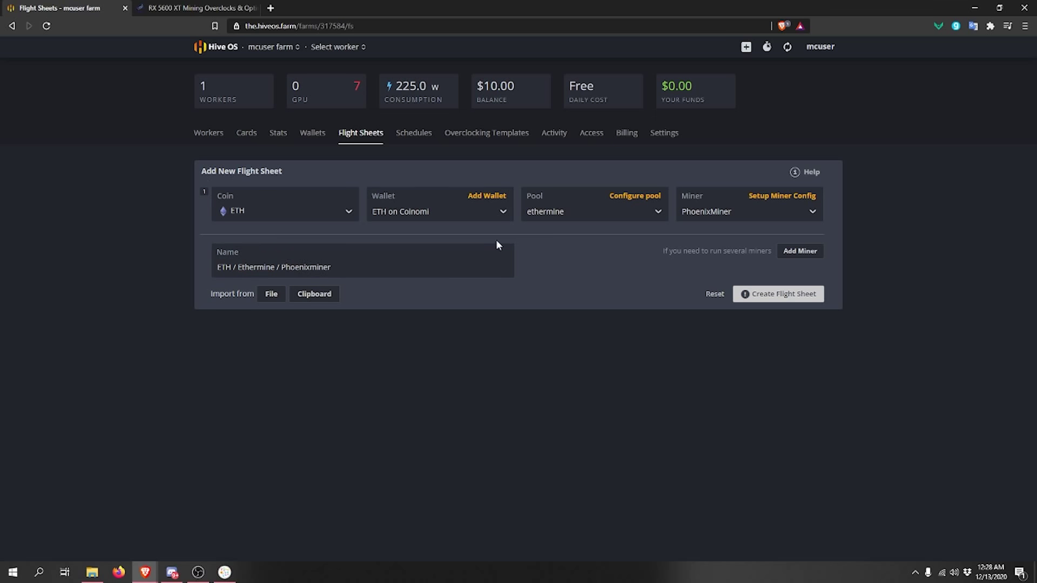
{"action": "left_click", "coordinate": [780, 296]}
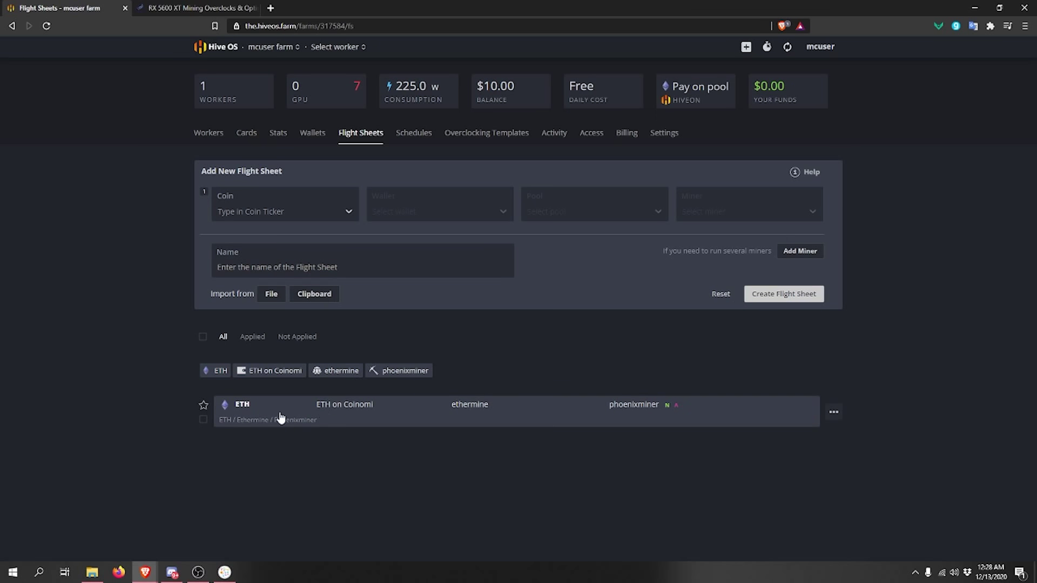
{"action": "left_click", "coordinate": [834, 413]}
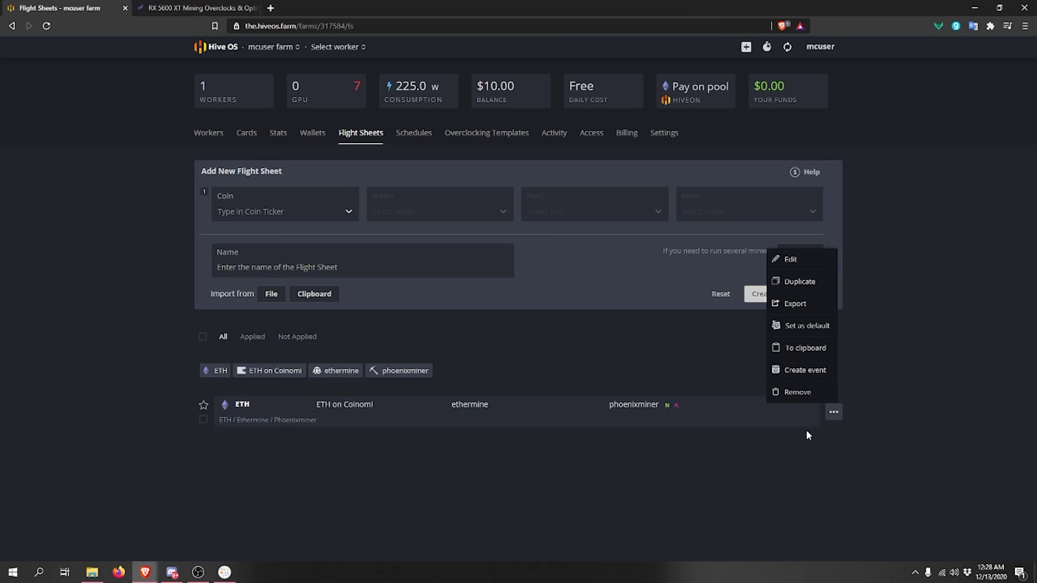
Go to the Mixed Rig worker's flight sheets and launch ETH / Ethermine / Phoenixminer on it
{"action": "left_click", "coordinate": [218, 142]}
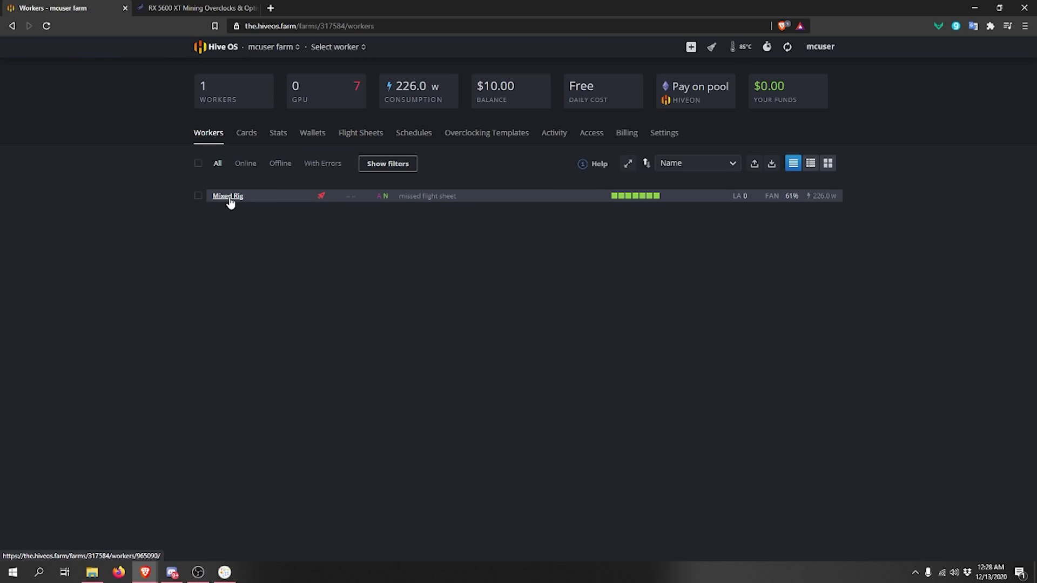
{"action": "left_click", "coordinate": [229, 197]}
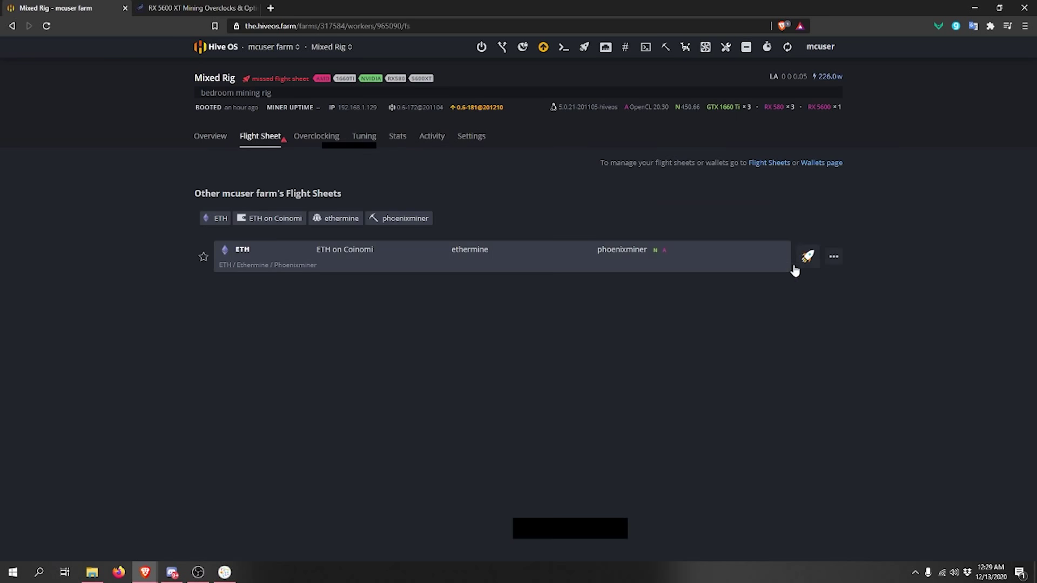
{"action": "left_click", "coordinate": [807, 257]}
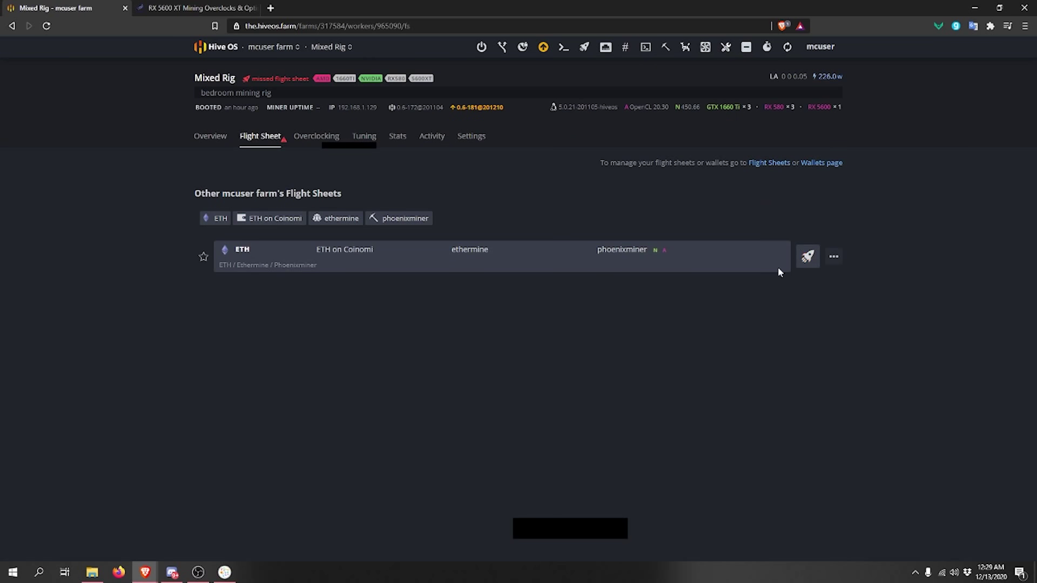
{"action": "left_click", "coordinate": [540, 336]}
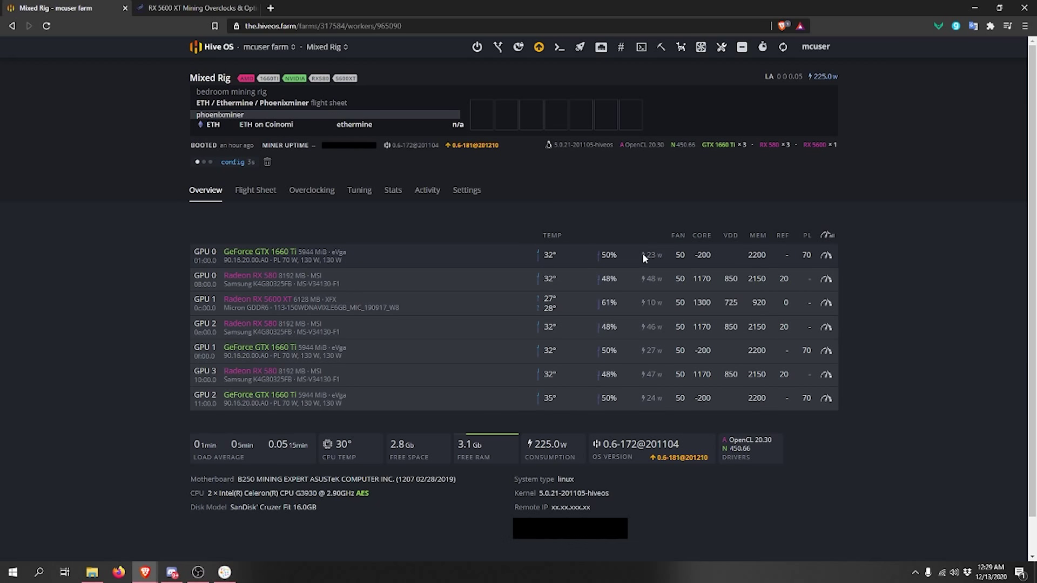
Examine the GPUs' power draw and temperatures in the rig overview, including the RX 5600 XT's core and memory temperatures
{"action": "left_click_drag", "start_coordinate": [645, 279], "coordinate": [656, 319]}
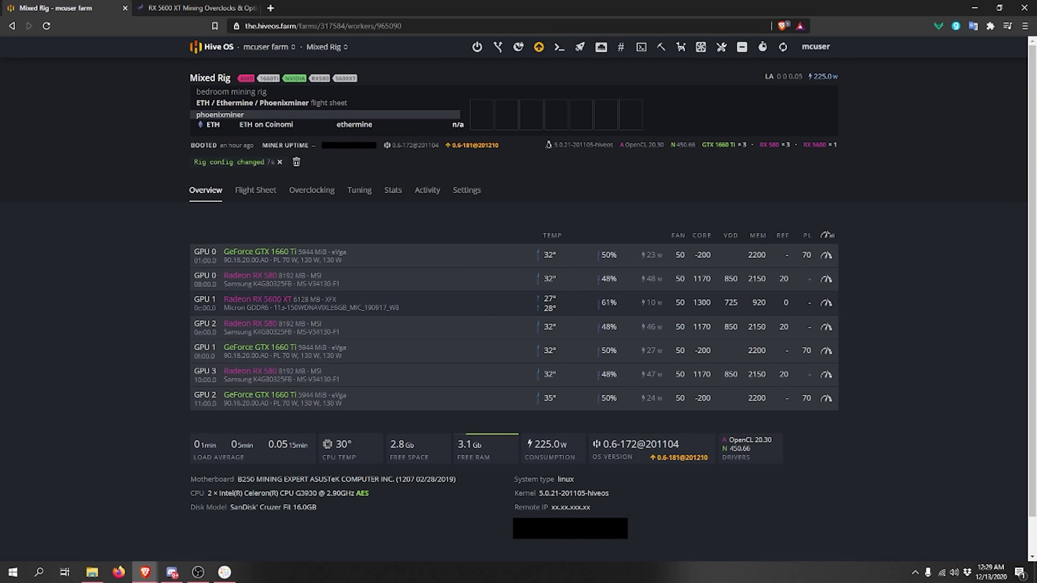
{"action": "mouse_move", "coordinate": [550, 316]}
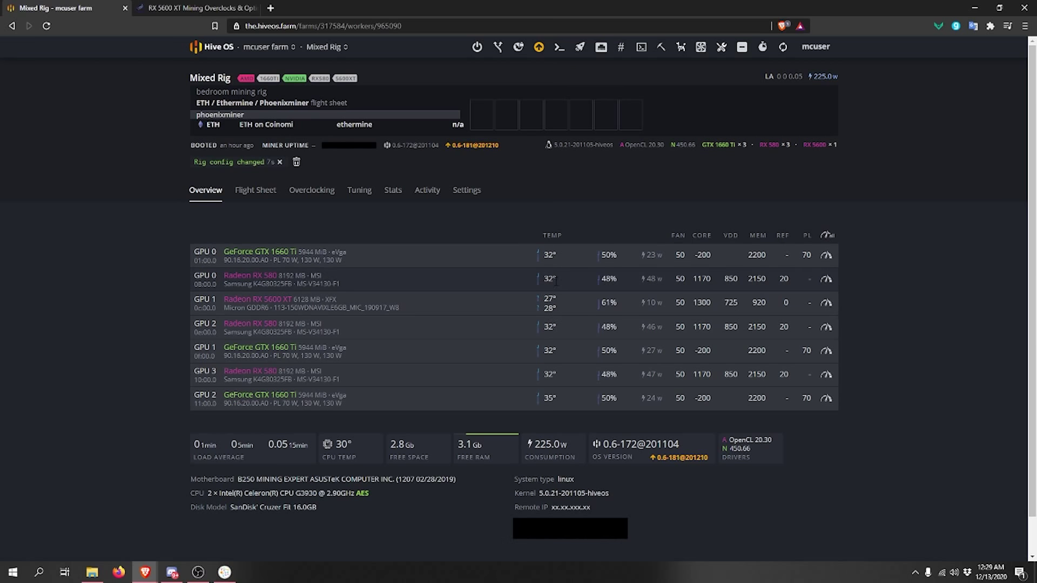
{"action": "left_click", "coordinate": [565, 278]}
{"action": "mouse_move", "coordinate": [547, 304]}
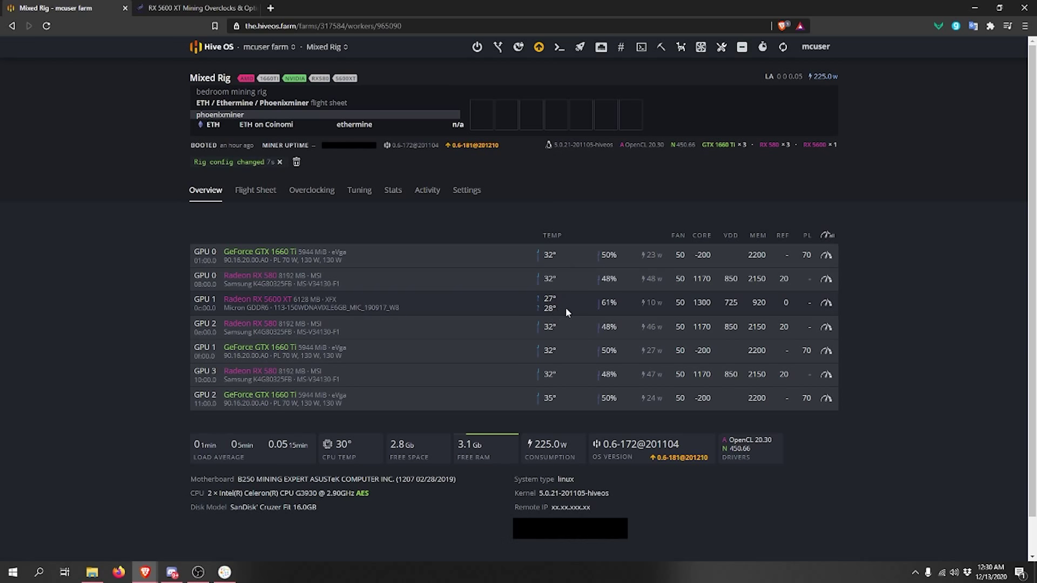
{"action": "double_click", "coordinate": [550, 309]}
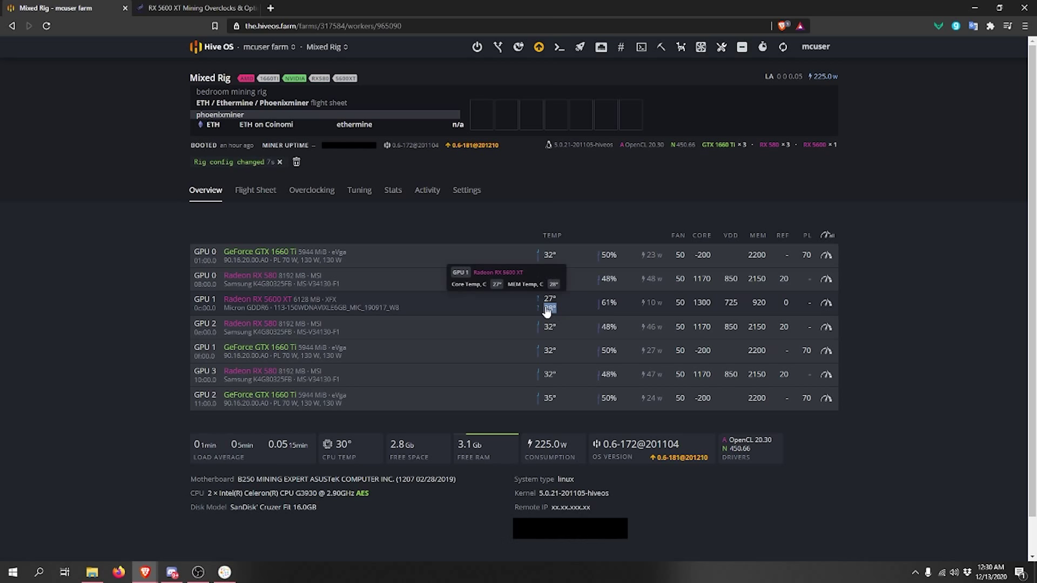
{"action": "left_click", "coordinate": [572, 315]}
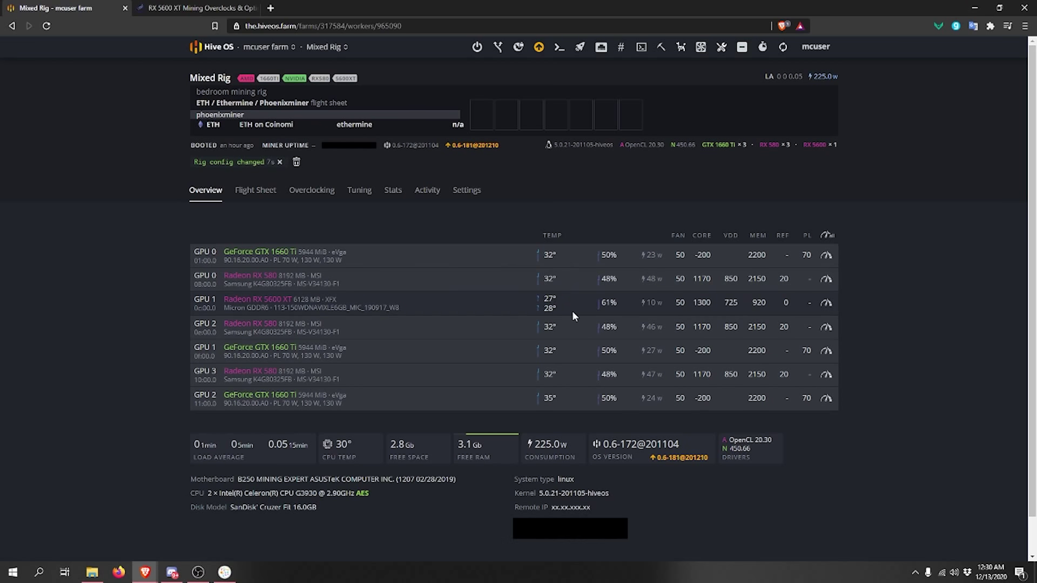
Refresh the Mixed Rig overview and check each GPU's hashrate, temperature and power draw
{"action": "mouse_move", "coordinate": [552, 305]}
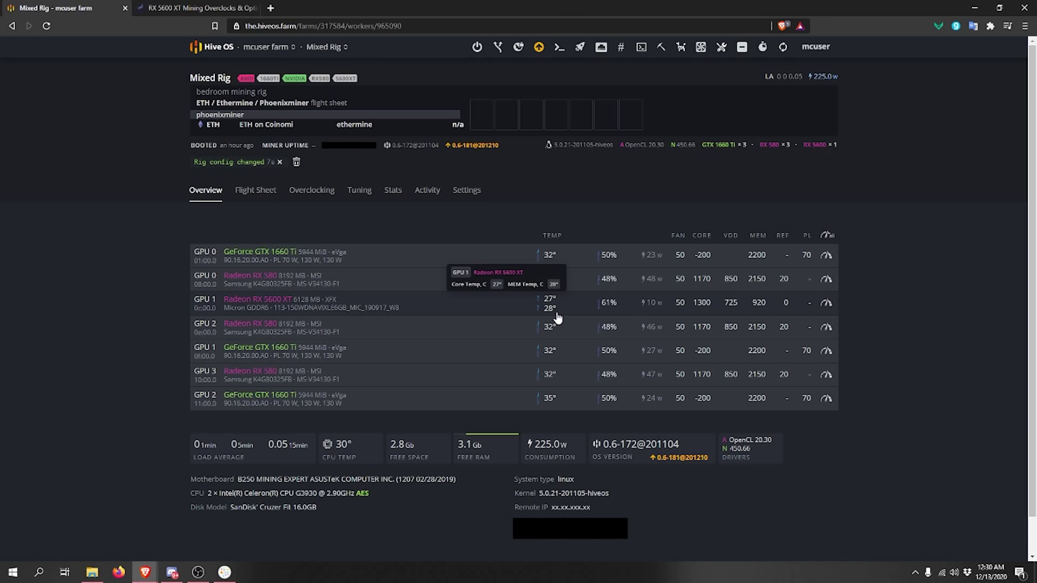
{"action": "left_click", "coordinate": [782, 49]}
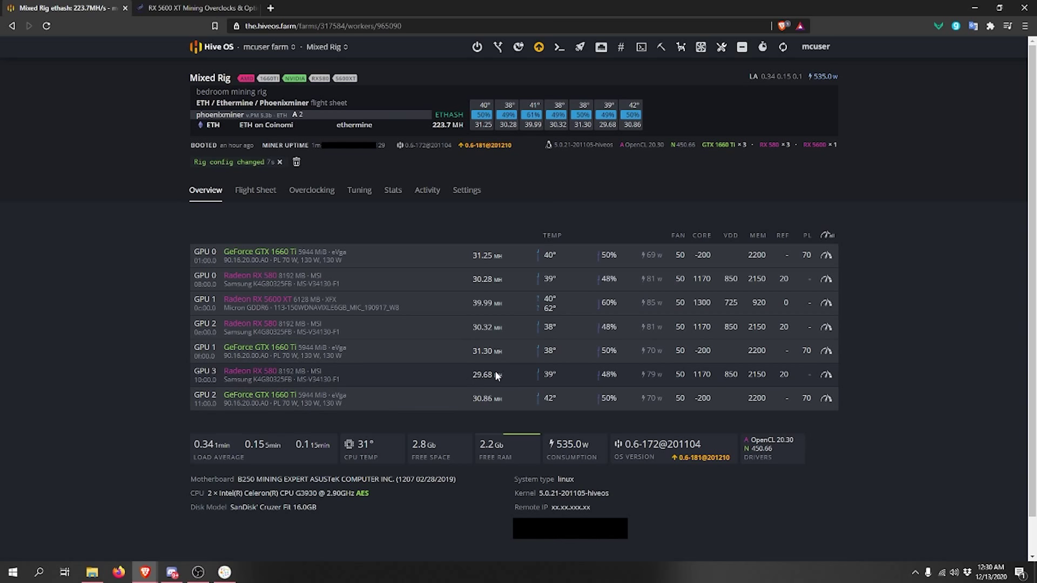
{"action": "left_click", "coordinate": [468, 376]}
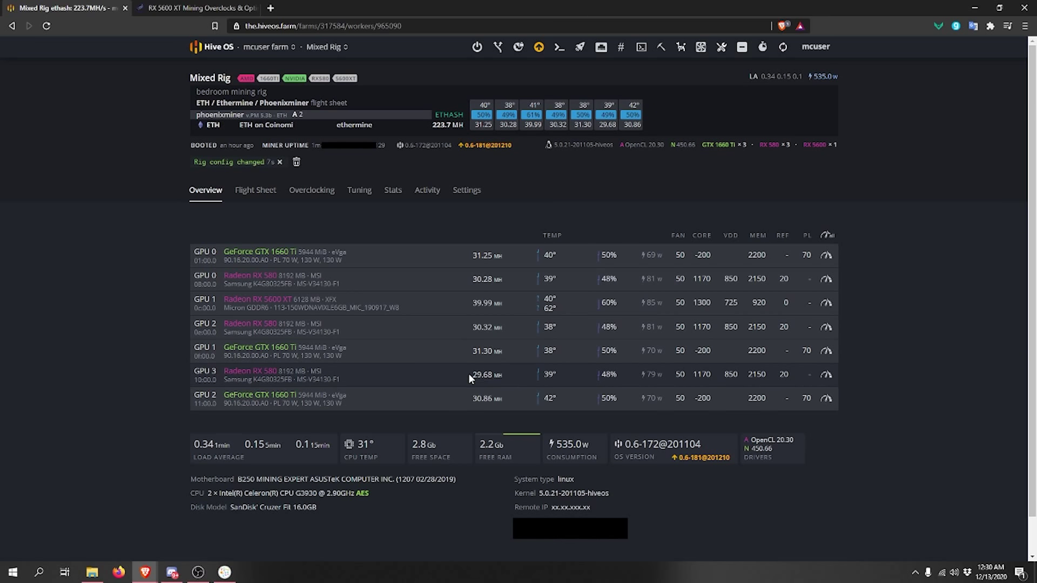
{"action": "left_click", "coordinate": [783, 49]}
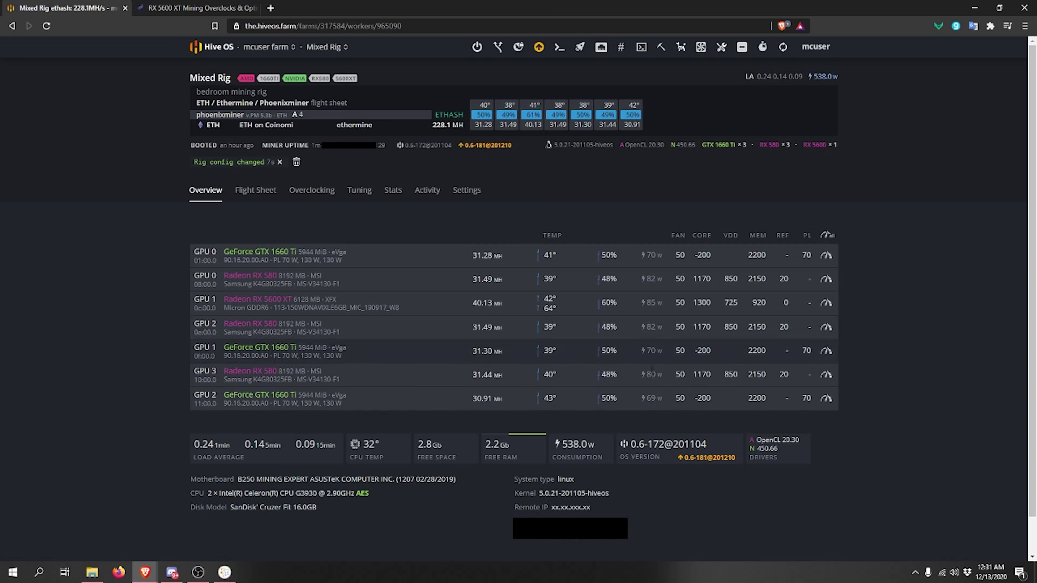
Examine the rig's total consumption, driver versions, free RAM, load average and disk model below the GPU list
{"action": "left_click_drag", "start_coordinate": [590, 445], "coordinate": [554, 443]}
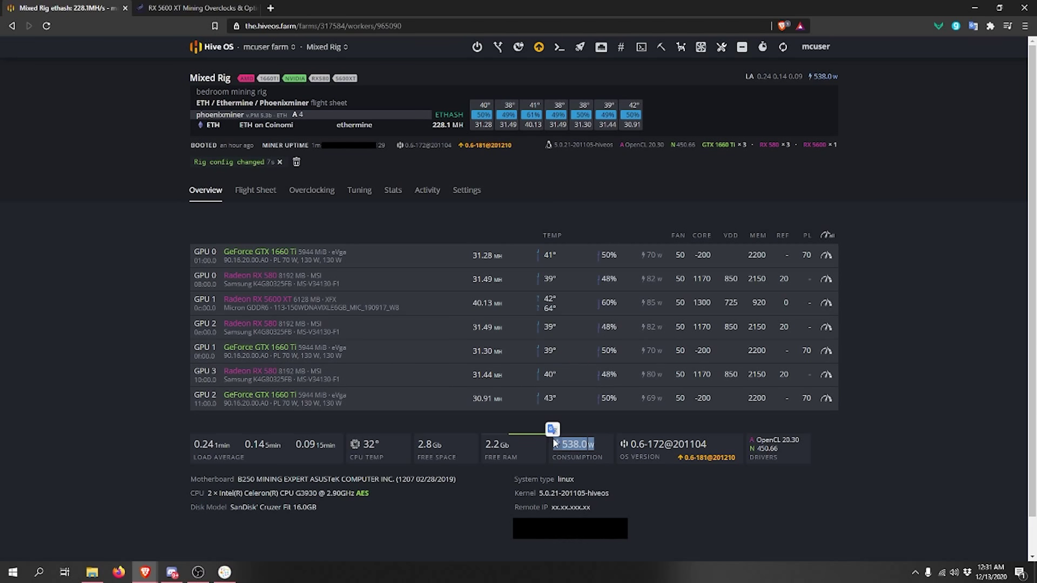
{"action": "left_click", "coordinate": [554, 443]}
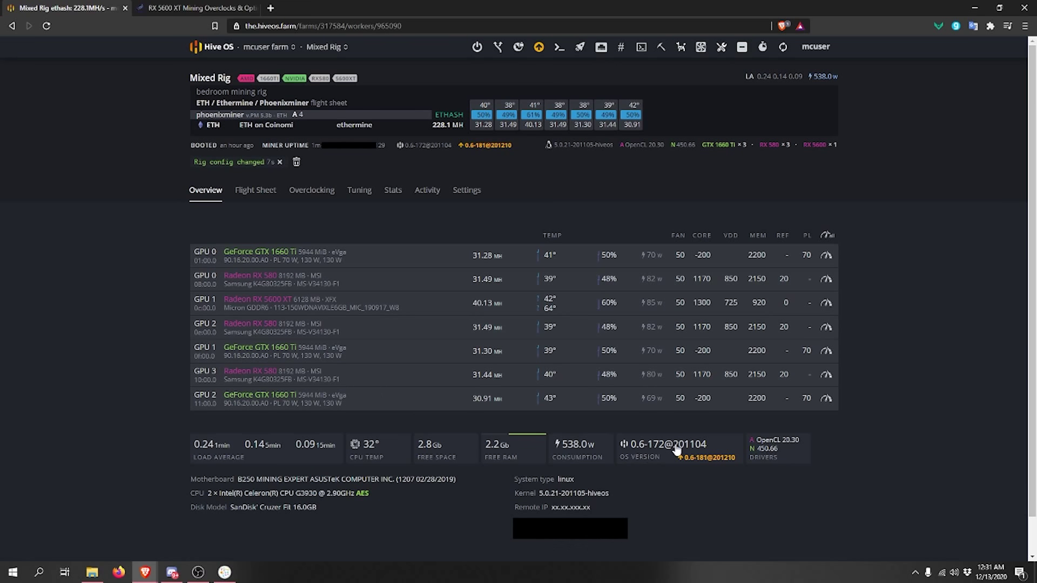
{"action": "left_click_drag", "start_coordinate": [779, 449], "coordinate": [754, 440]}
{"action": "left_click", "coordinate": [501, 454]}
{"action": "left_click_drag", "start_coordinate": [245, 457], "coordinate": [192, 449]}
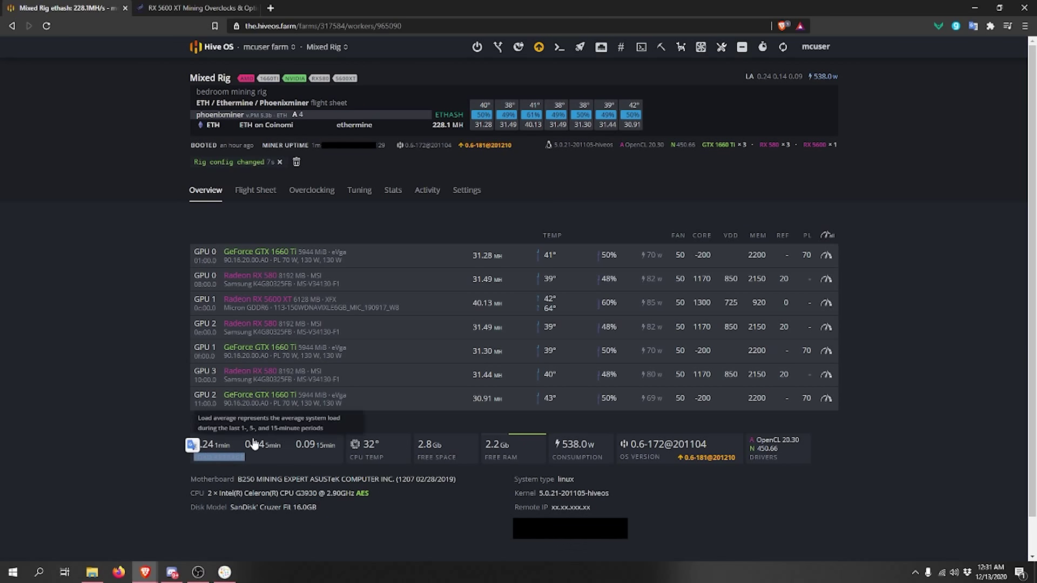
{"action": "left_click", "coordinate": [192, 450]}
{"action": "scroll", "coordinate": [253, 457], "scroll_direction": "down", "scroll_amount": 1}
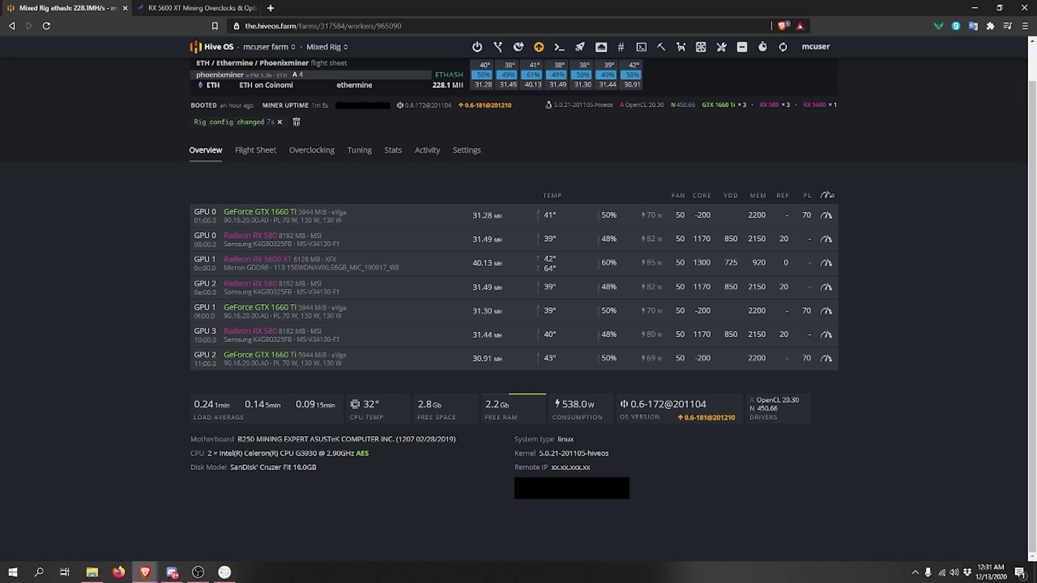
{"action": "left_click_drag", "start_coordinate": [332, 471], "coordinate": [231, 468]}
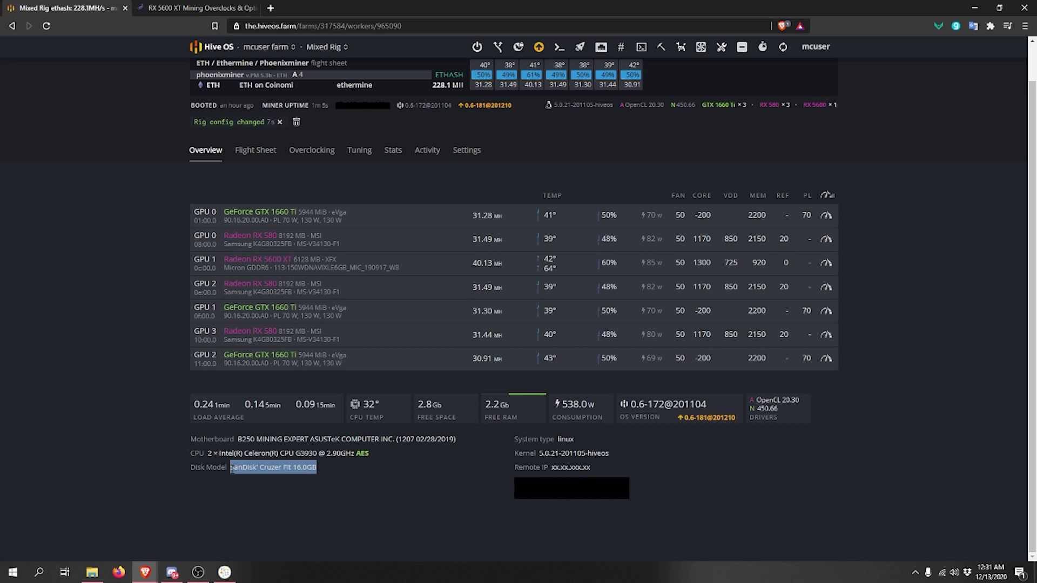
{"action": "left_click", "coordinate": [231, 475]}
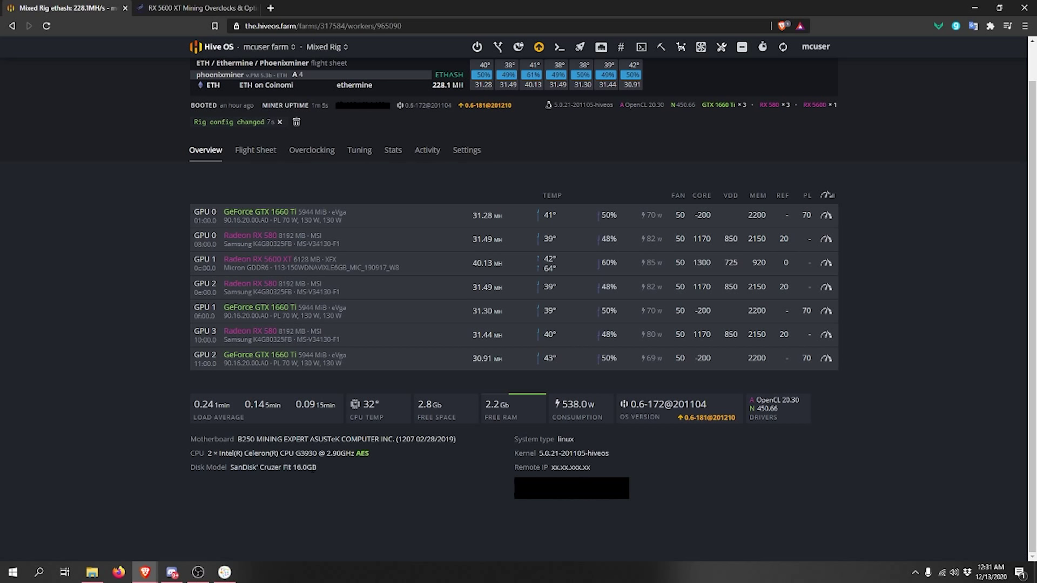
{"action": "scroll", "coordinate": [324, 470], "scroll_direction": "up", "scroll_amount": 1}
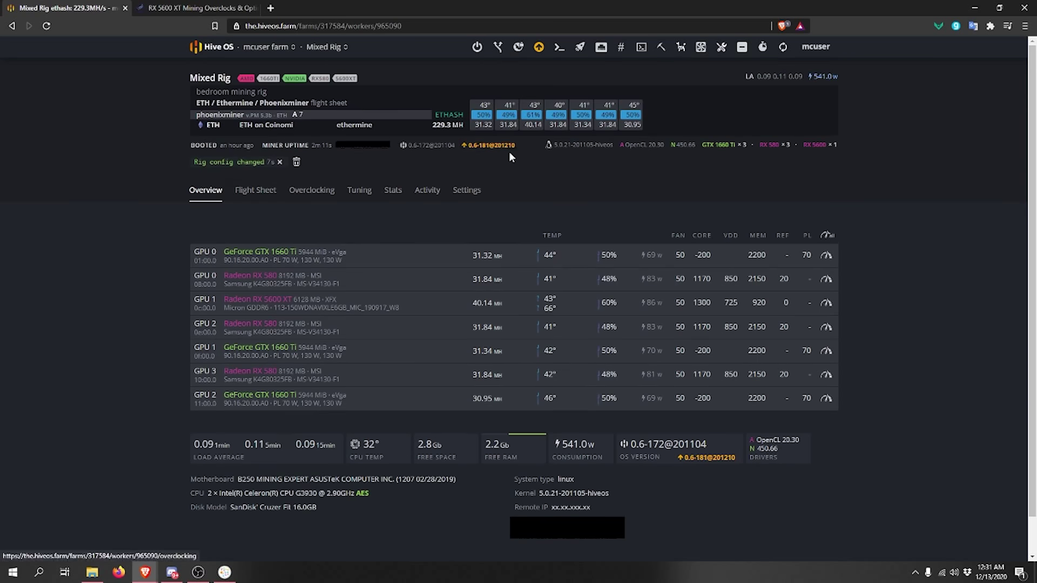
View the farm's worker list, reopen Mixed Rig and examine PhoenixMiner's accepted share count
{"action": "left_click", "coordinate": [264, 50]}
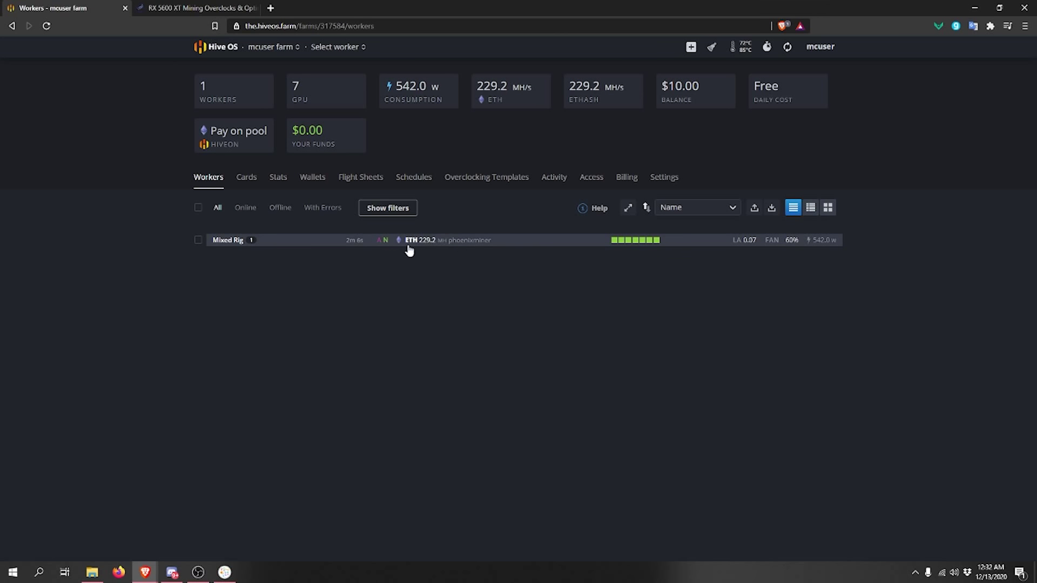
{"action": "left_click", "coordinate": [508, 247]}
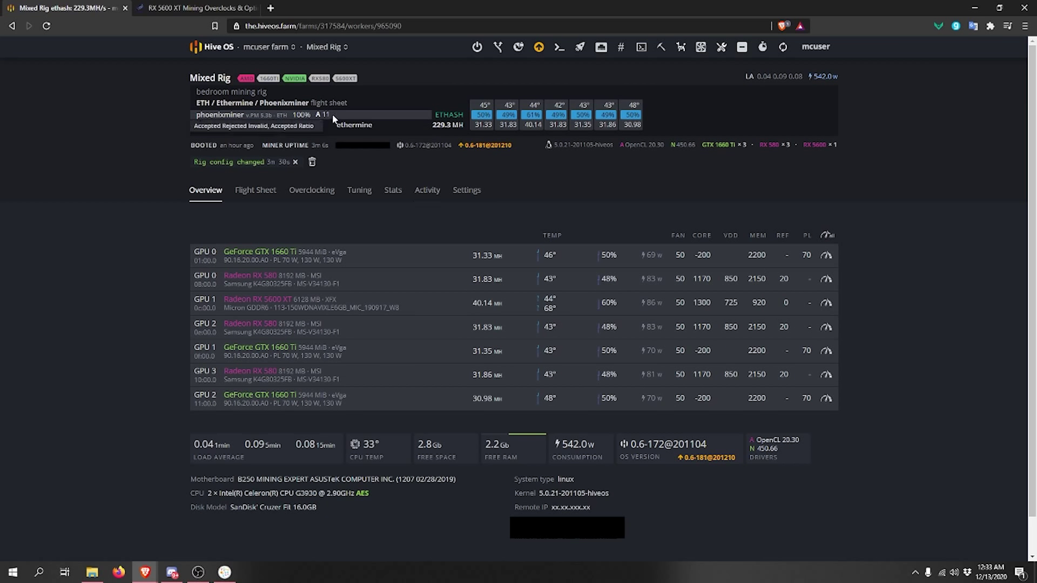
{"action": "double_click", "coordinate": [331, 115]}
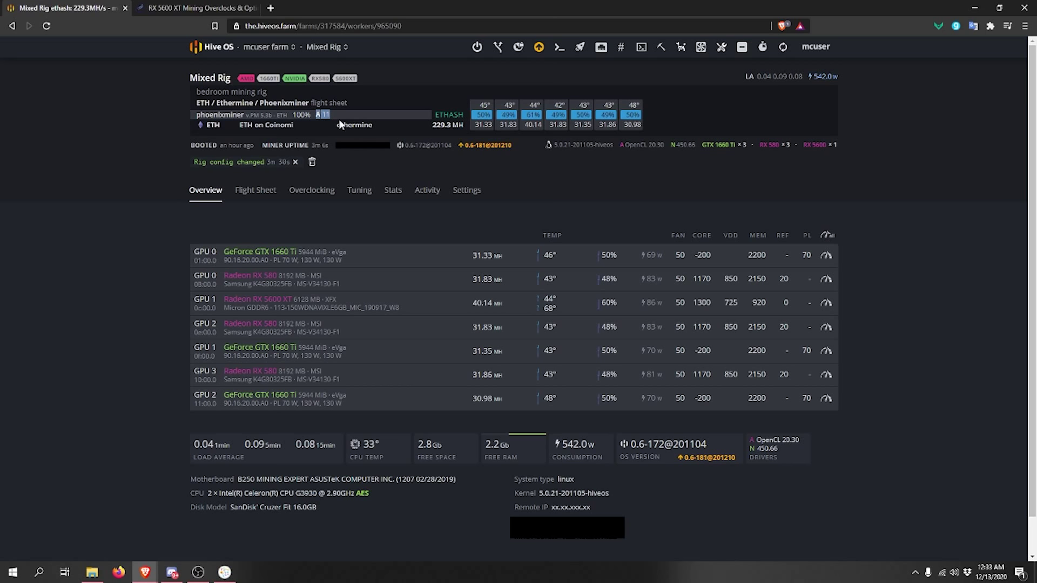
{"action": "left_click", "coordinate": [333, 112]}
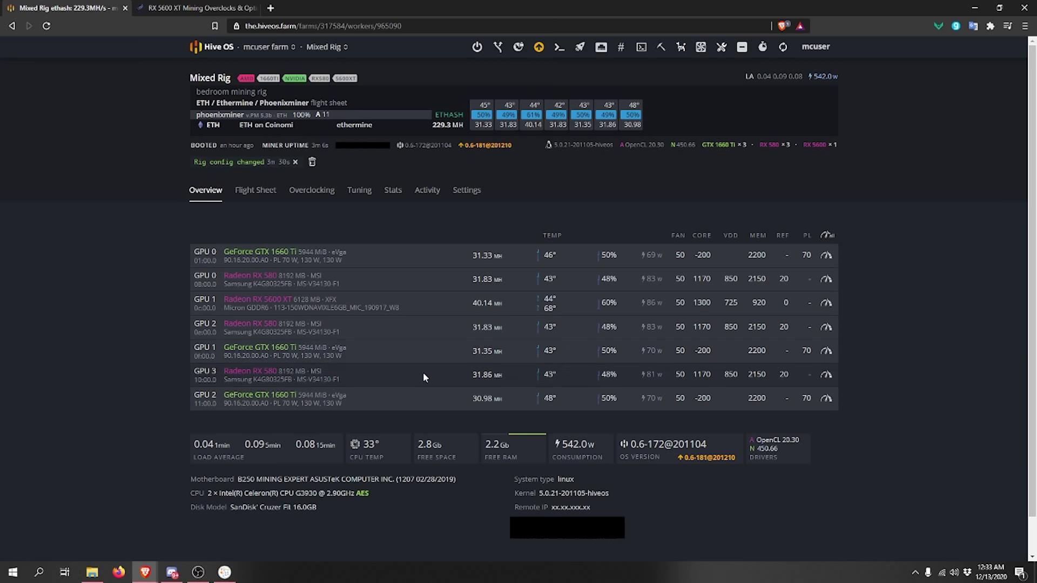
{"action": "left_click", "coordinate": [659, 251]}
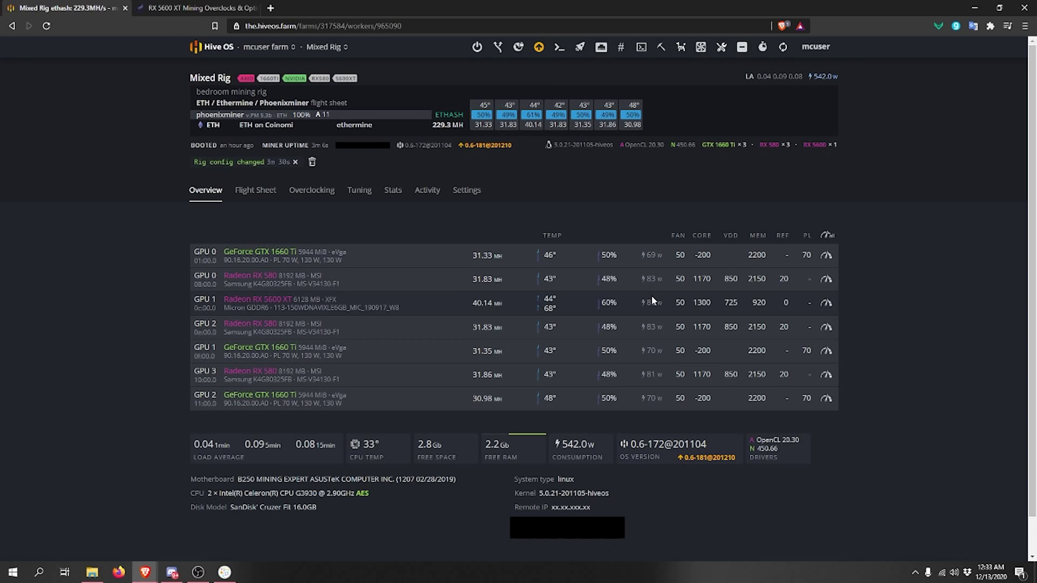
{"action": "double_click", "coordinate": [323, 115]}
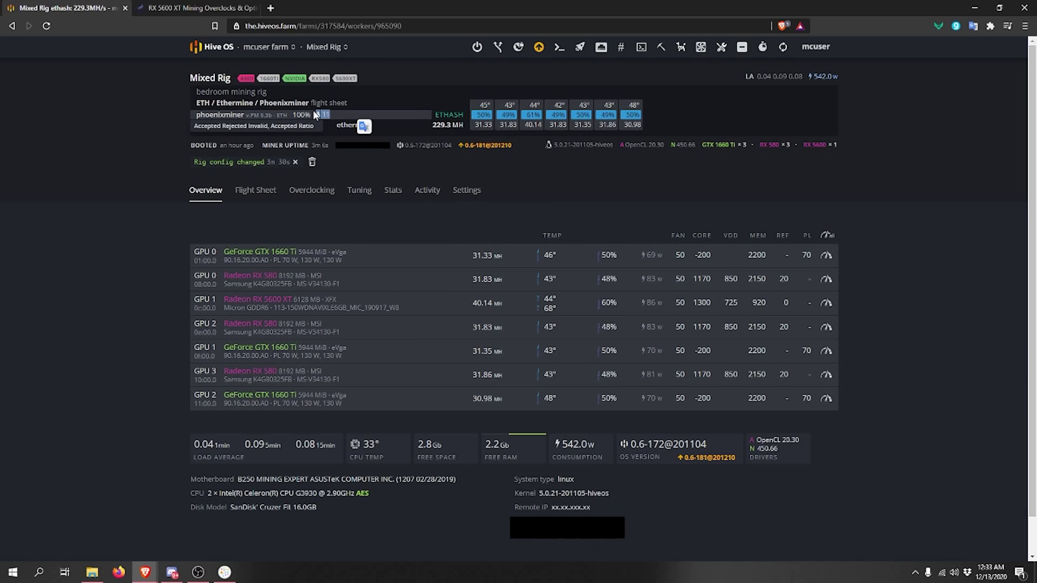
{"action": "left_click", "coordinate": [373, 125]}
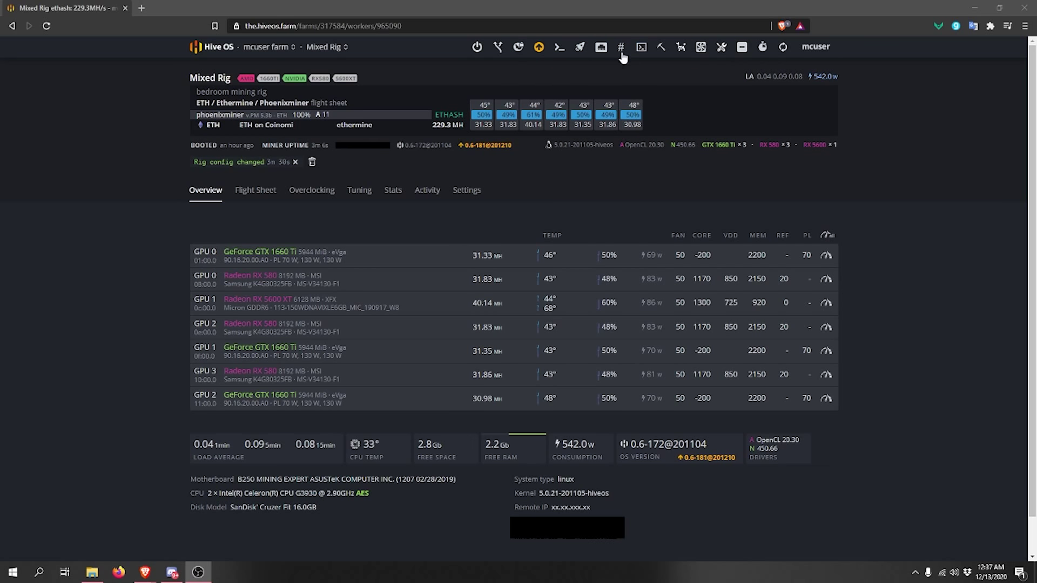
Review the rig's power actions and the Hive OS versions offered for upgrade
{"action": "left_click", "coordinate": [474, 48]}
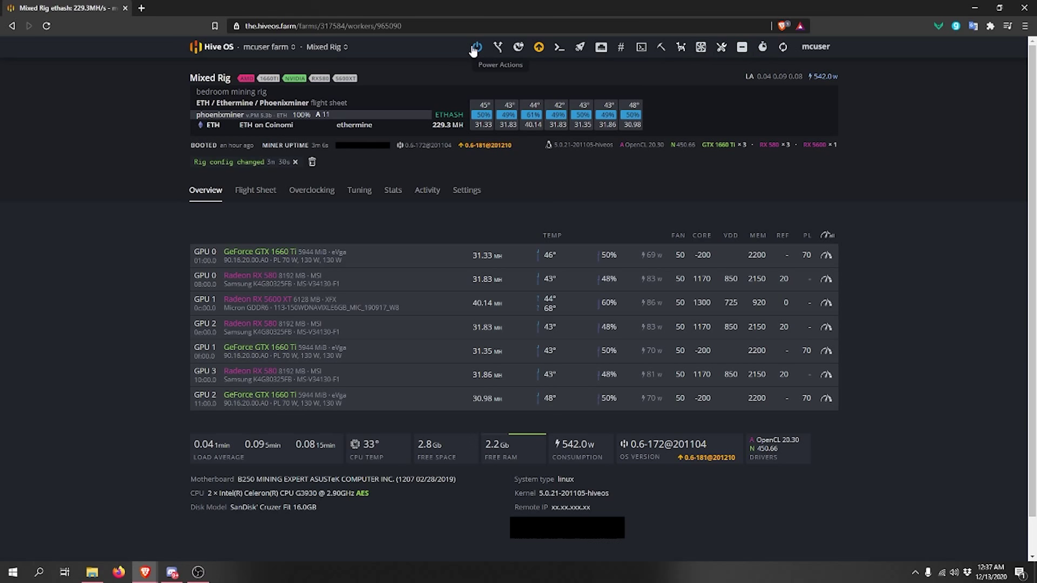
{"action": "left_click", "coordinate": [474, 48]}
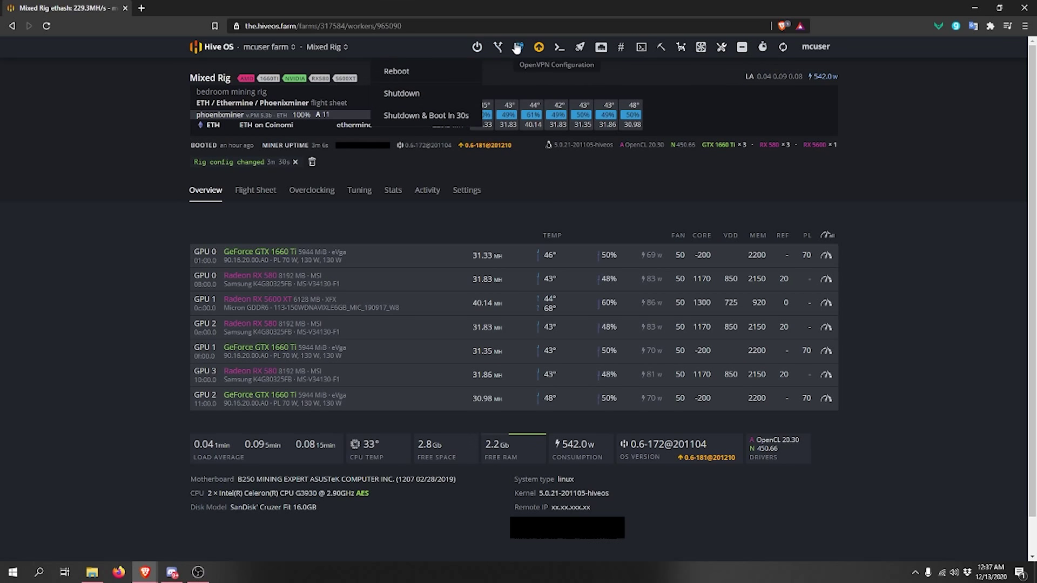
{"action": "left_click", "coordinate": [538, 47]}
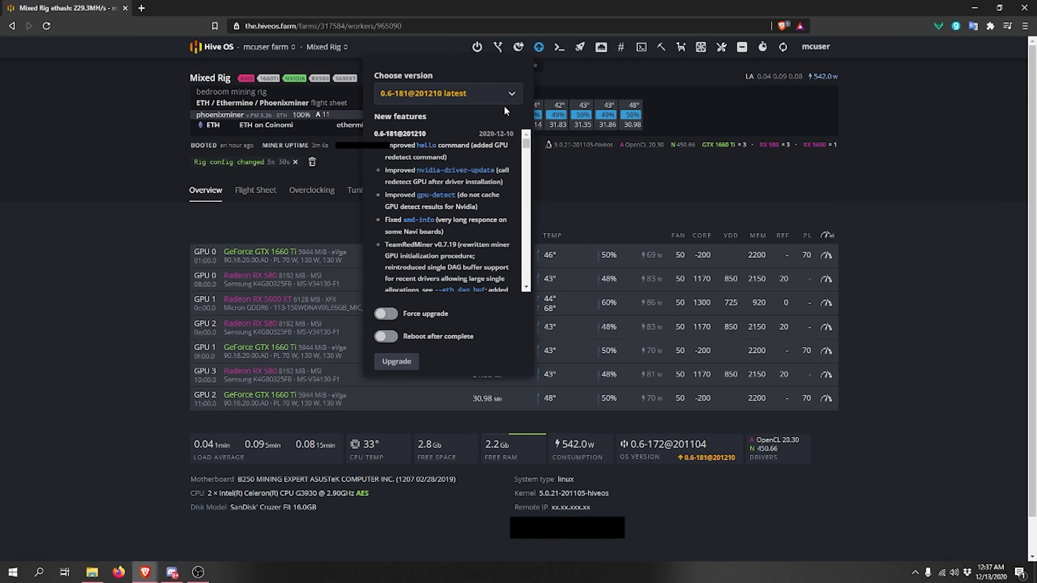
{"action": "left_click", "coordinate": [469, 94]}
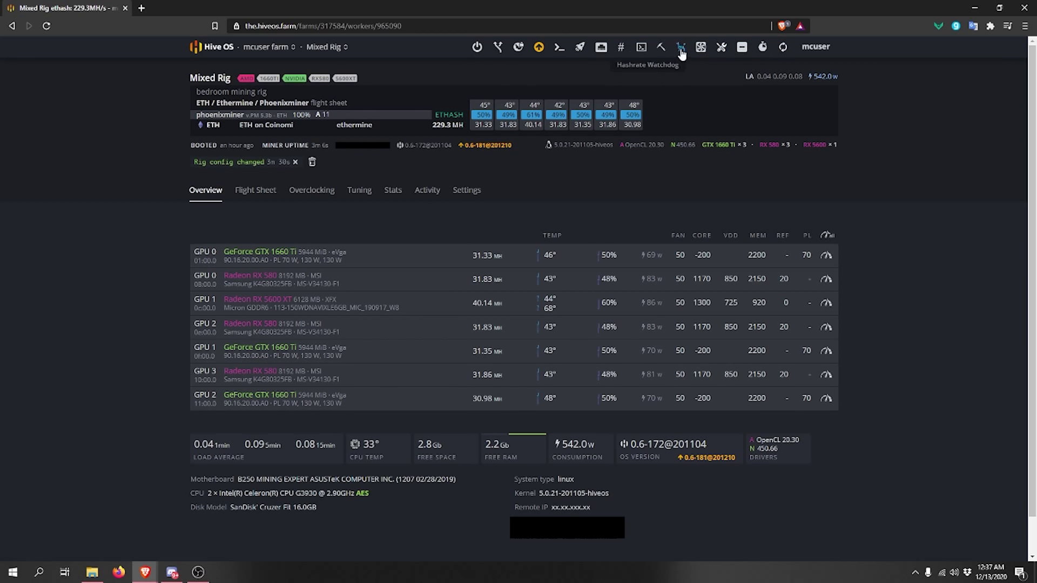
Start Hive Shell on Mixed Rig and open the web link from its hssh start output
{"action": "left_click", "coordinate": [640, 52]}
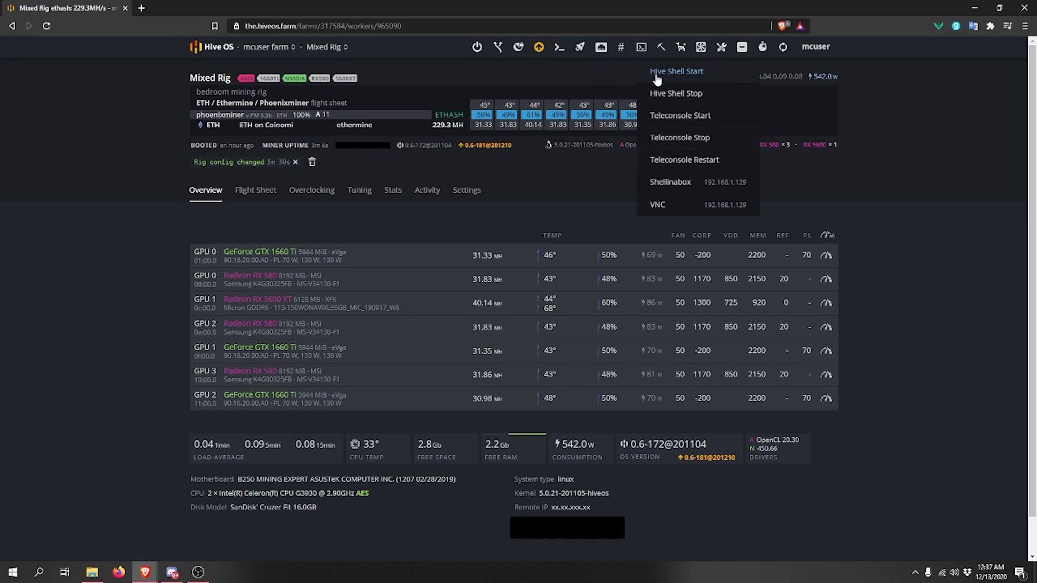
{"action": "left_click", "coordinate": [689, 80]}
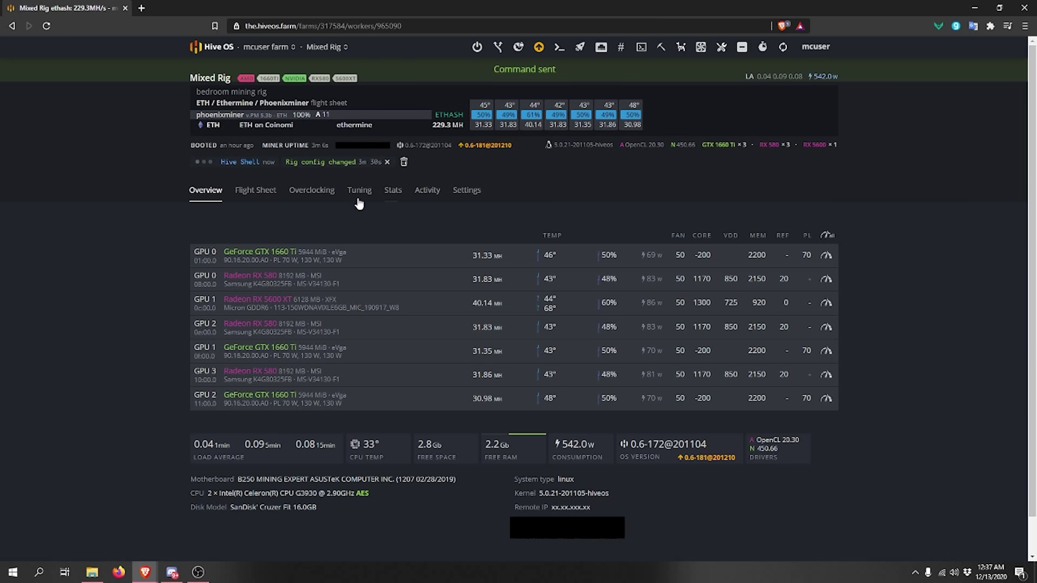
{"action": "left_click_drag", "start_coordinate": [219, 161], "coordinate": [263, 174]}
{"action": "left_click", "coordinate": [230, 170]}
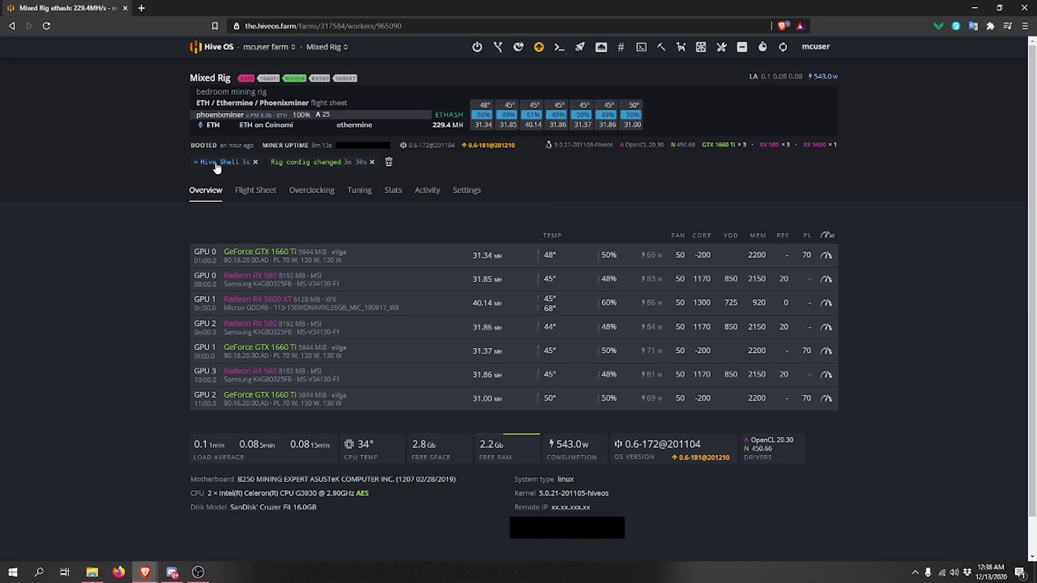
{"action": "left_click", "coordinate": [212, 164]}
{"action": "scroll", "coordinate": [476, 287], "scroll_direction": "down", "scroll_amount": 5}
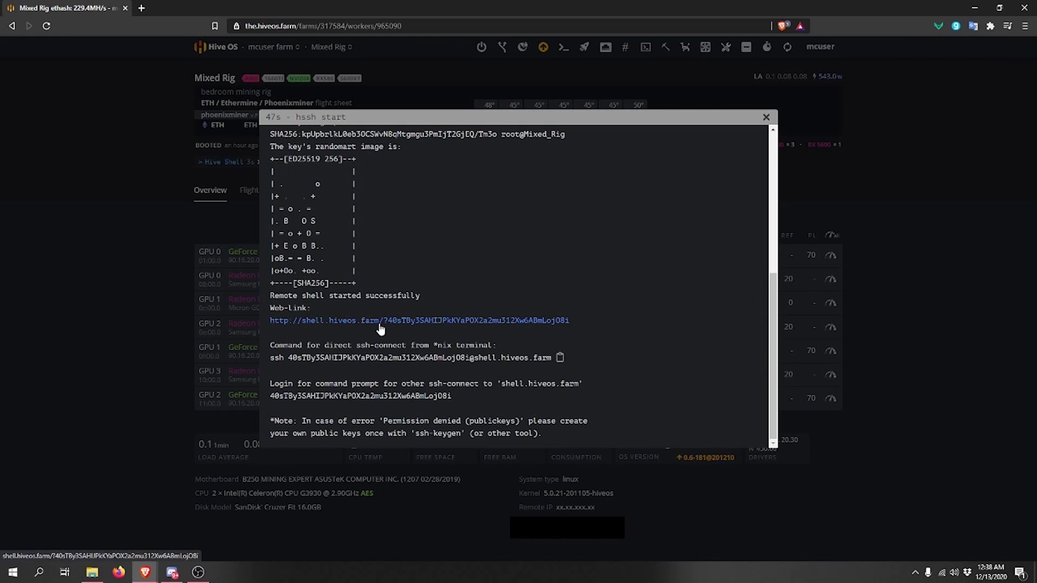
{"action": "left_click", "coordinate": [345, 322]}
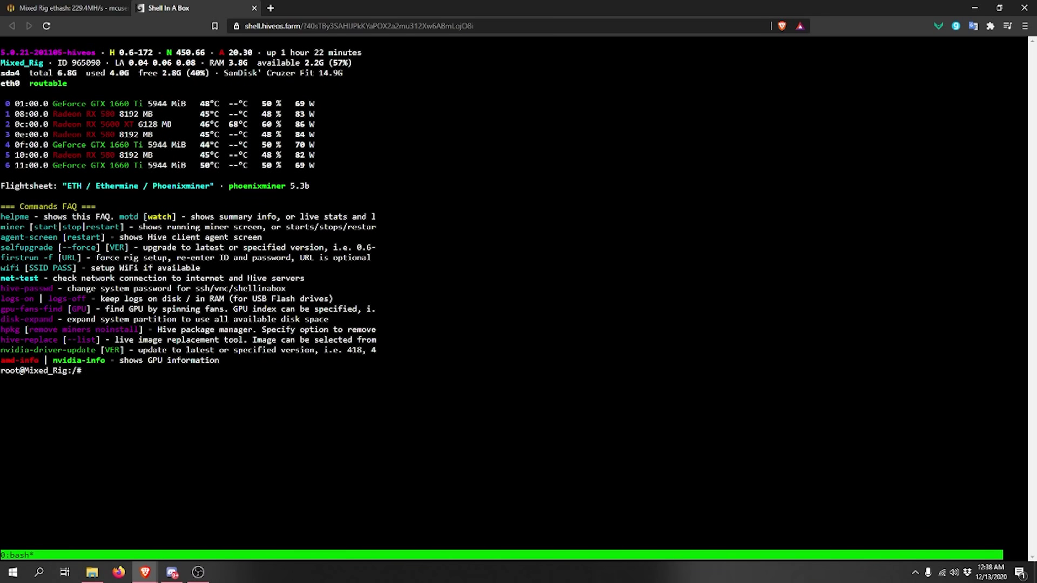
Examine the GPU stats and the Commands FAQ in the shell's welcome screen
{"action": "left_click_drag", "start_coordinate": [1, 155], "coordinate": [318, 165]}
{"action": "left_click", "coordinate": [213, 142]}
{"action": "left_click_drag", "start_coordinate": [229, 361], "coordinate": [210, 360]}
{"action": "left_click", "coordinate": [211, 360]}
Run miner to watch the live PhoenixMiner output and per-GPU hashrates, and detach back to the shell prompt
{"action": "type", "text": "miner"}
{"action": "key", "text": "Return"}
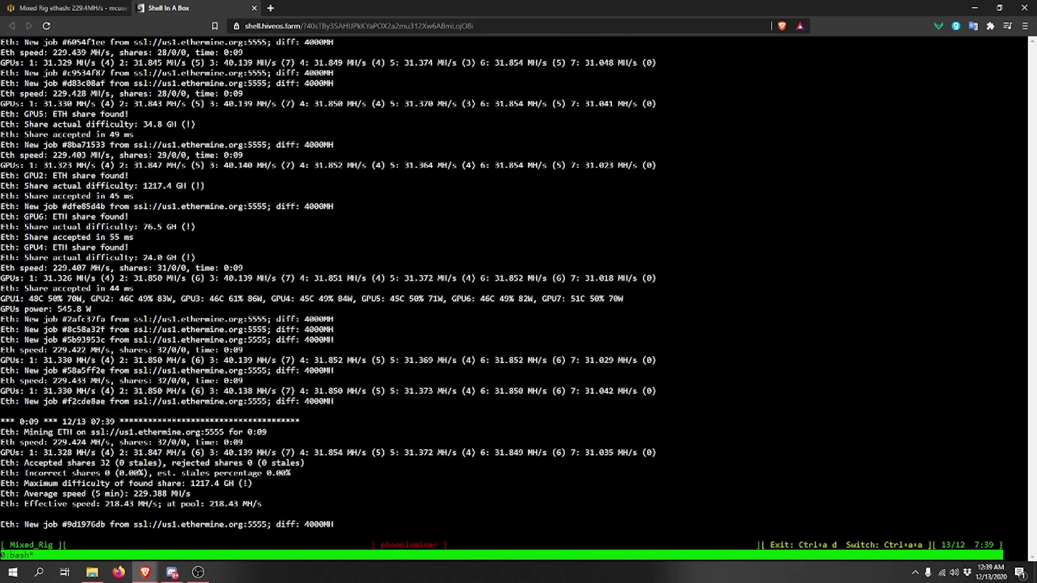
{"action": "left_click_drag", "start_coordinate": [44, 391], "coordinate": [378, 390]}
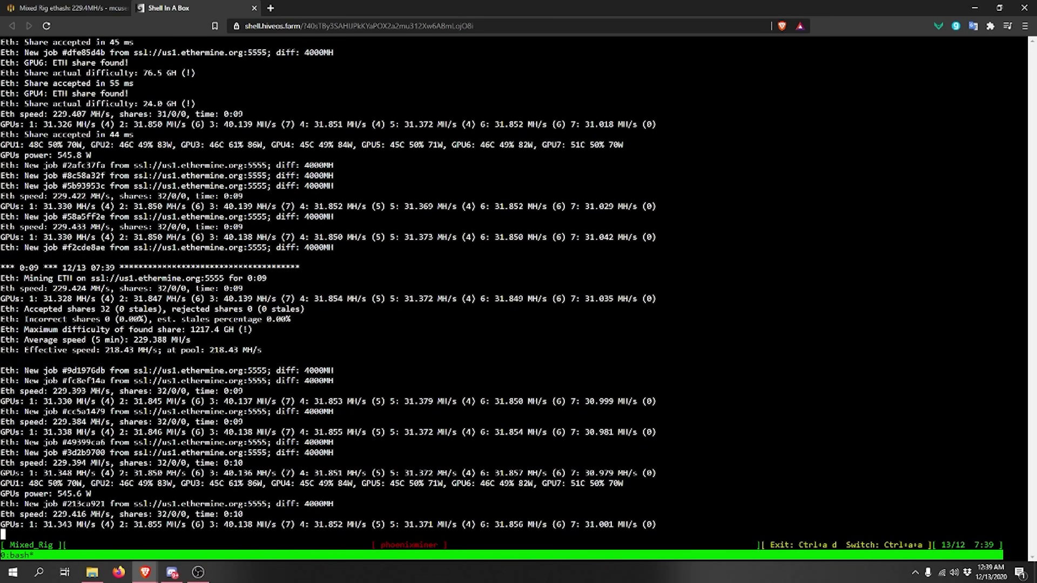
{"action": "mouse_move", "coordinate": [154, 453]}
{"action": "left_mouse_down"}
{"action": "mouse_move", "coordinate": [154, 463]}
{"action": "mouse_move", "coordinate": [185, 452]}
{"action": "mouse_move", "coordinate": [156, 454]}
{"action": "left_mouse_up"}
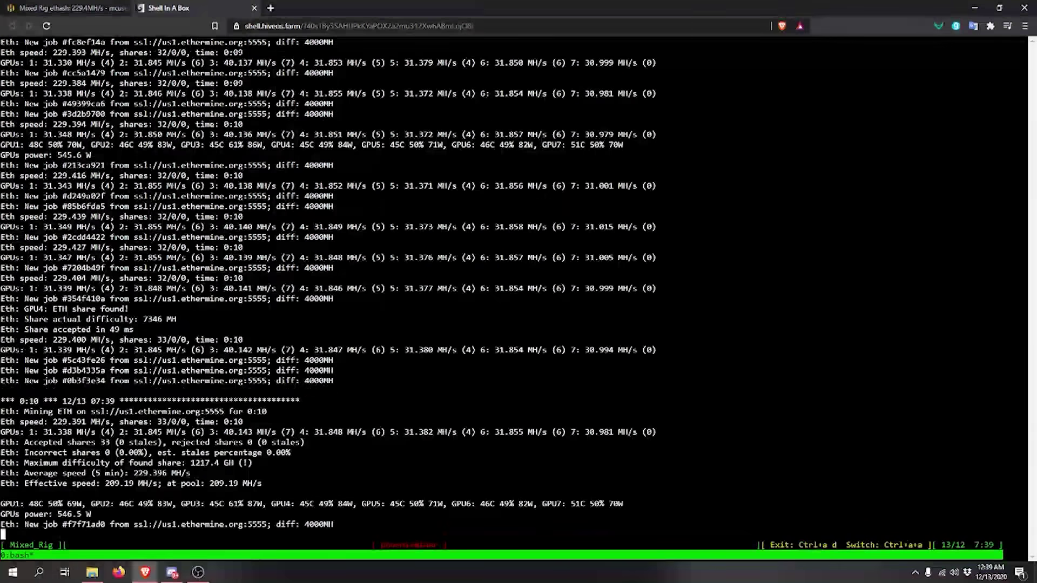
{"action": "key", "text": "ctrl+a"}
{"action": "key", "text": "d"}
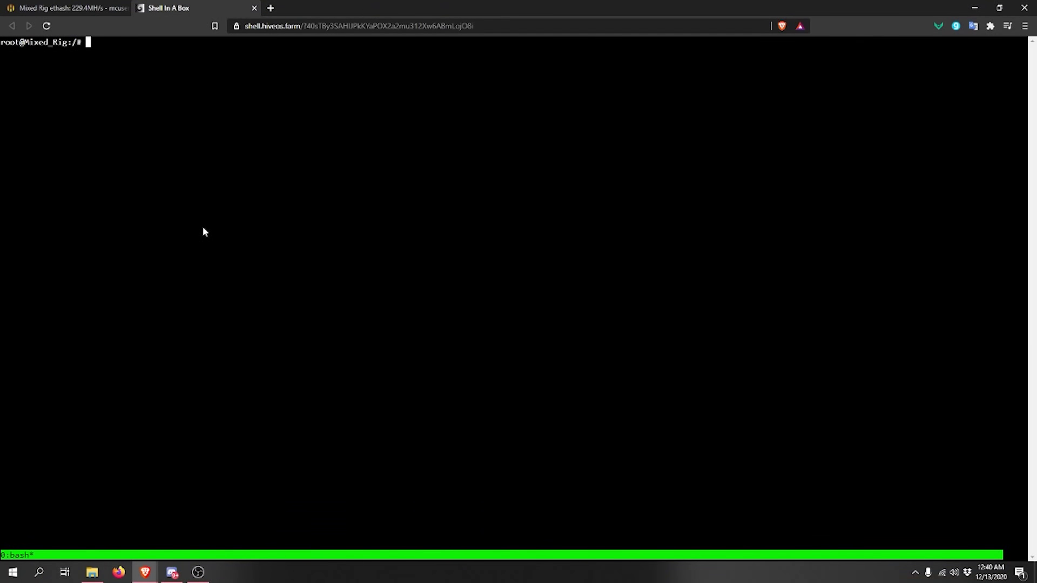
Run helpme to list the Hive shell commands and look at the hive-replace entry
{"action": "type", "text": "helpme"}
{"action": "key", "text": "Return"}
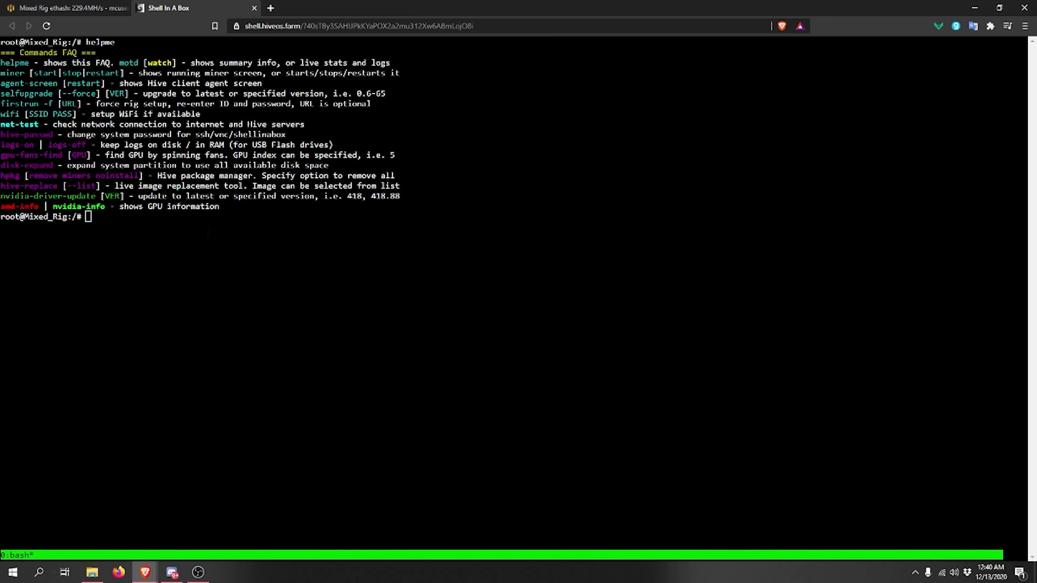
{"action": "triple_click", "coordinate": [22, 185]}
{"action": "left_click", "coordinate": [22, 185]}
Run hive-replace without arguments and examine its --list option for selecting an image to install
{"action": "type", "text": "hive-replace"}
{"action": "key", "text": "Return"}
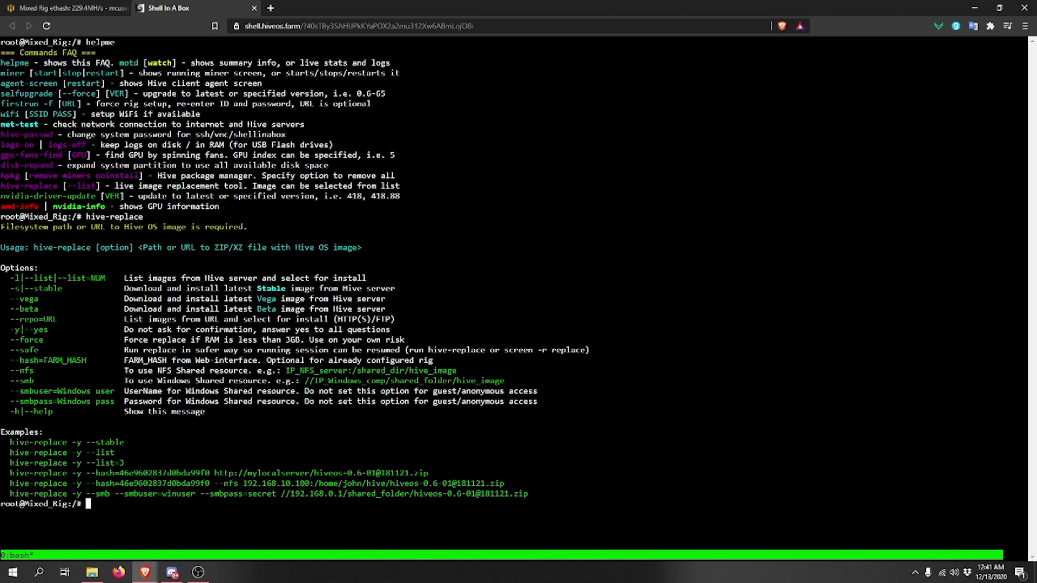
{"action": "left_click_drag", "start_coordinate": [24, 277], "coordinate": [53, 278]}
{"action": "left_click_drag", "start_coordinate": [125, 277], "coordinate": [366, 278]}
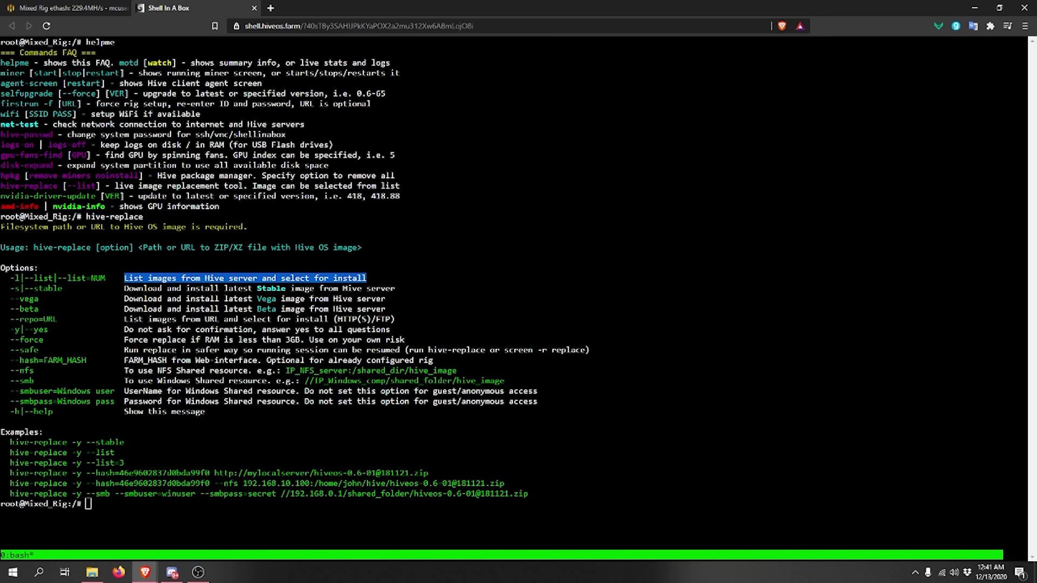
{"action": "left_click", "coordinate": [367, 278]}
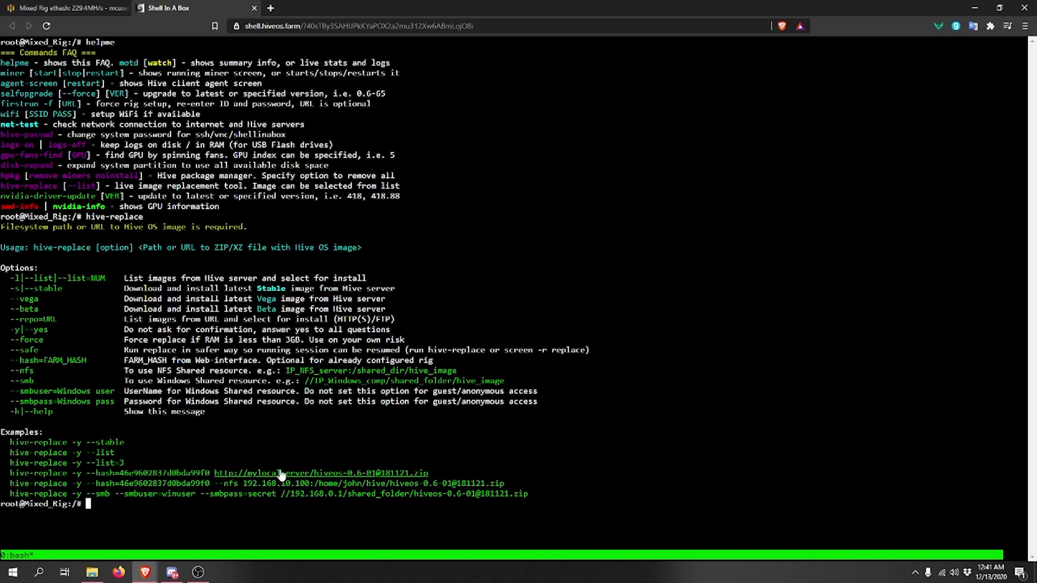
Examine the nvidia-driver-update, gpu-fans-find and hive-replace entries in the Commands FAQ, including the optional GPU argument
{"action": "double_click", "coordinate": [43, 196]}
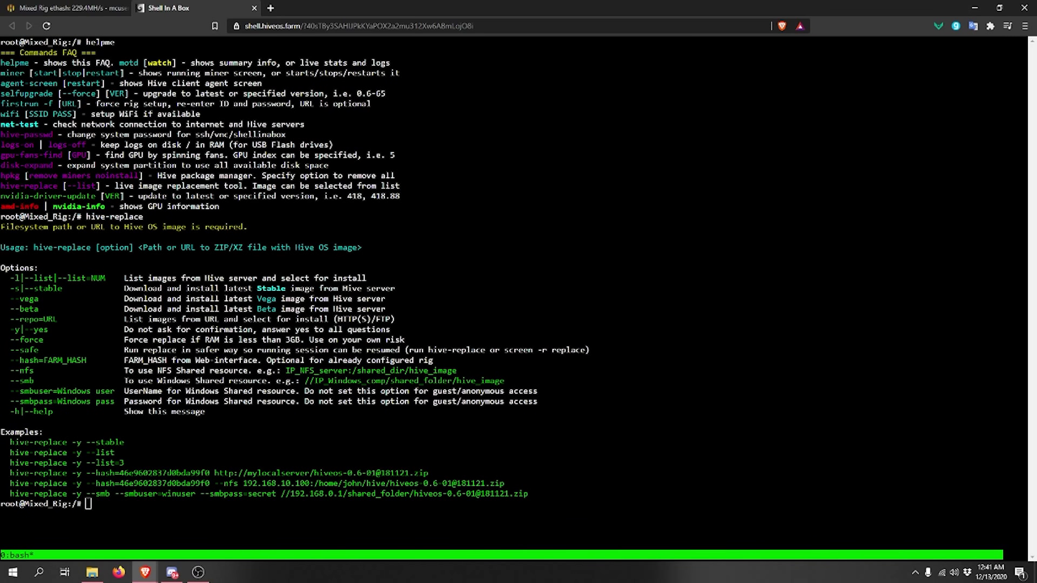
{"action": "left_click_drag", "start_coordinate": [139, 196], "coordinate": [168, 196]}
{"action": "left_click_drag", "start_coordinate": [62, 155], "coordinate": [1, 155]}
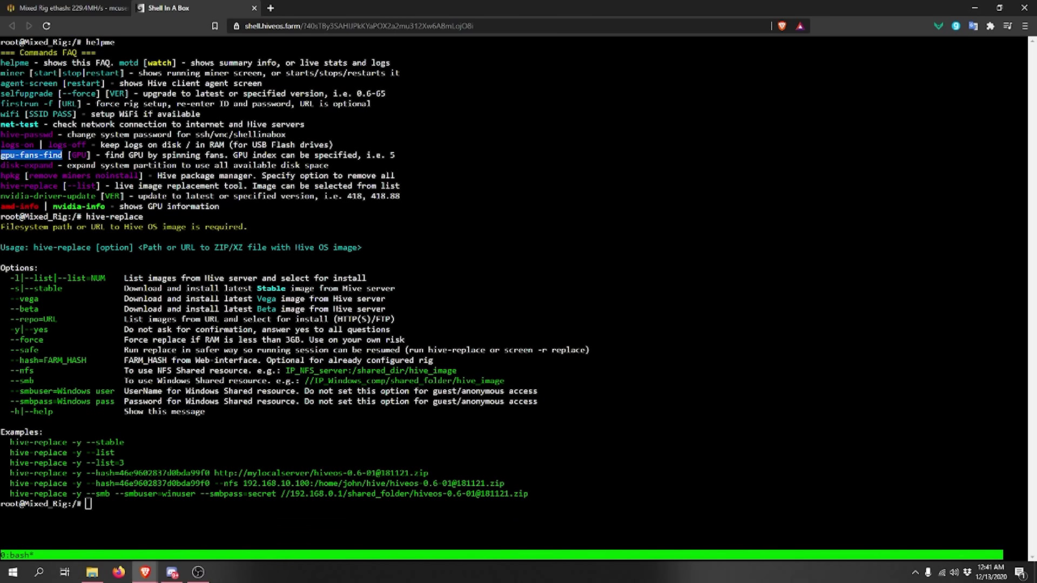
{"action": "double_click", "coordinate": [79, 155]}
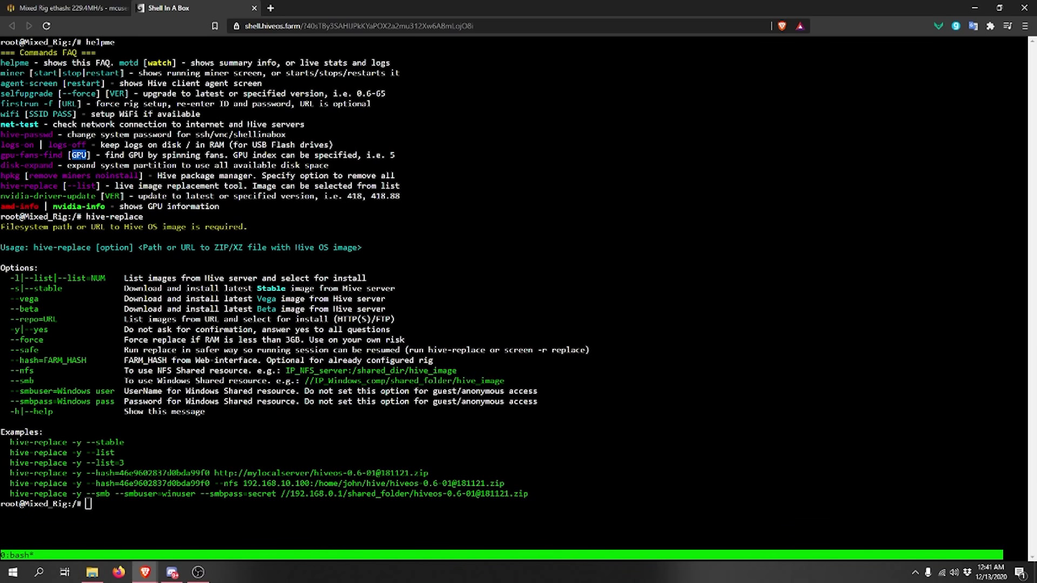
{"action": "left_click", "coordinate": [80, 155]}
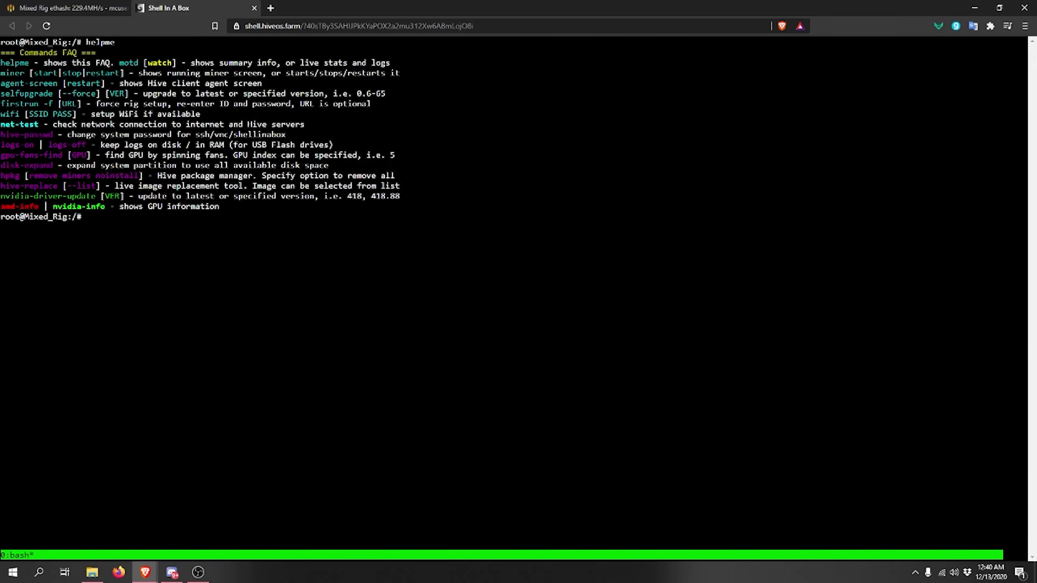
{"action": "triple_click", "coordinate": [27, 186]}
{"action": "left_click", "coordinate": [31, 186]}
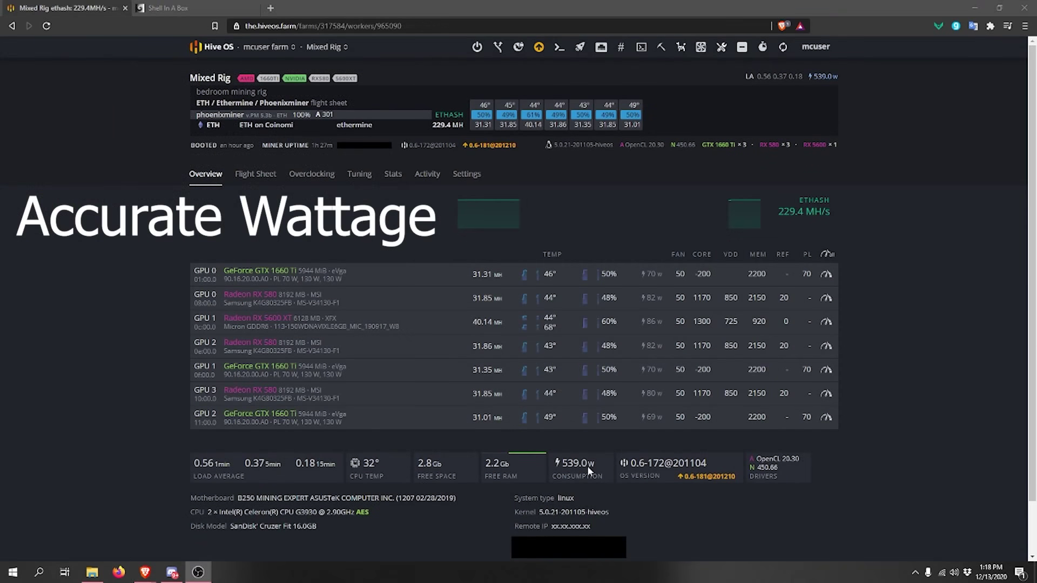
Check the rig's power consumption on its overview and review the worker settings down to the power options
{"action": "double_click", "coordinate": [588, 466]}
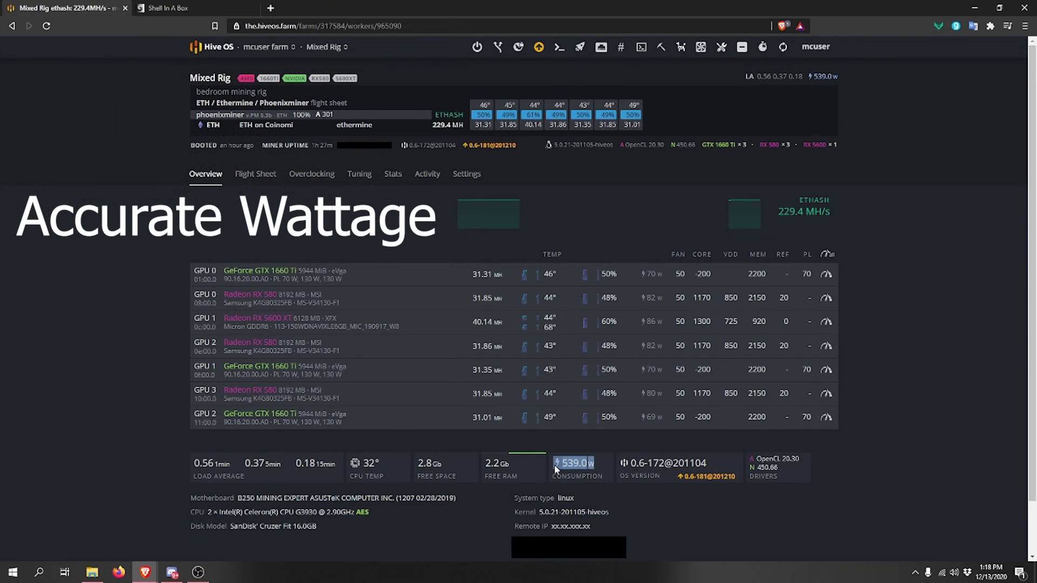
{"action": "left_click", "coordinate": [471, 180]}
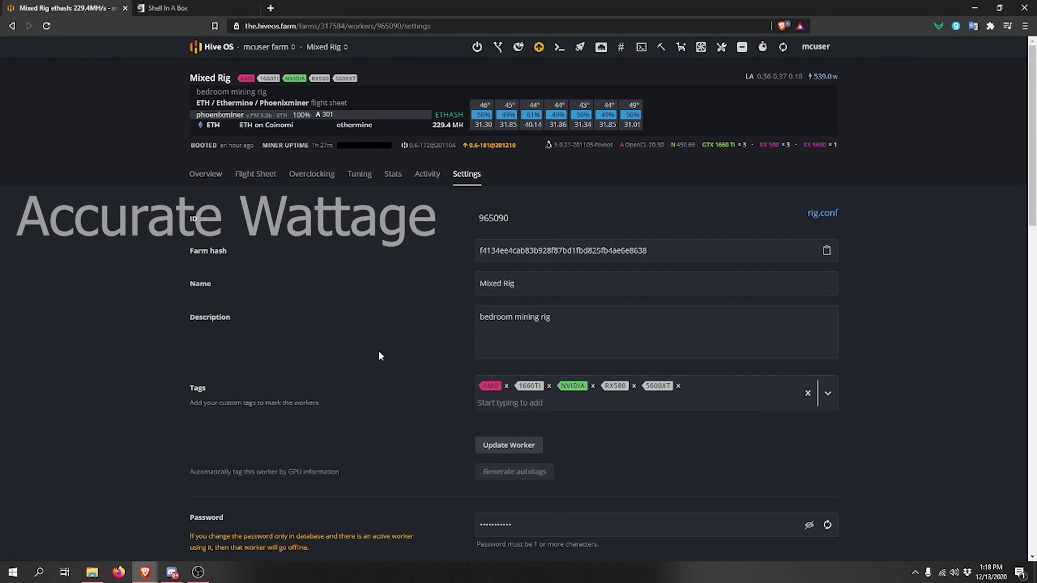
{"action": "scroll", "coordinate": [402, 350], "scroll_direction": "down", "scroll_amount": 8}
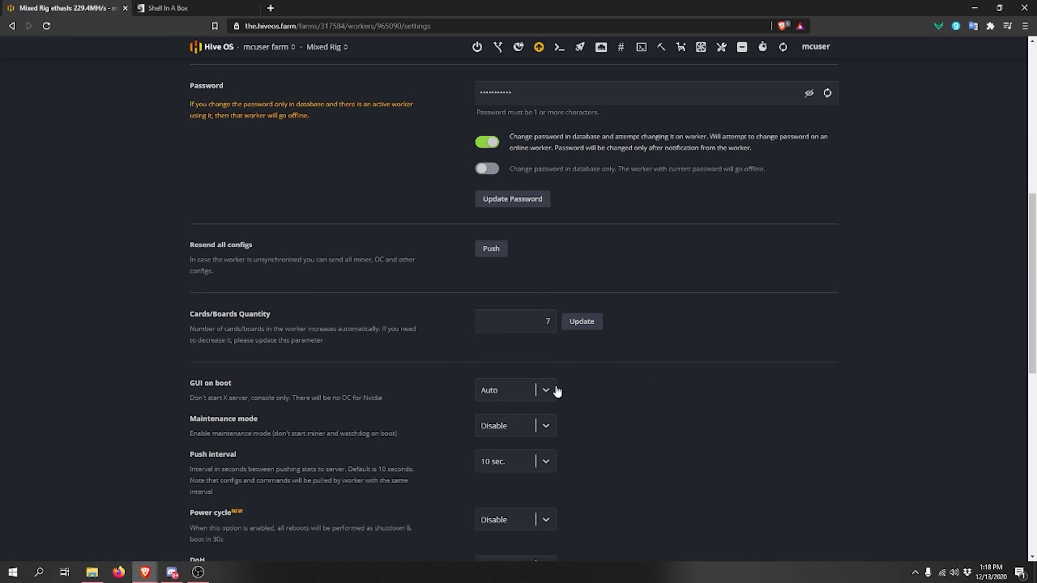
{"action": "scroll", "coordinate": [540, 397], "scroll_direction": "up", "scroll_amount": 1}
{"action": "scroll", "coordinate": [470, 387], "scroll_direction": "down", "scroll_amount": 1}
{"action": "left_click", "coordinate": [544, 324]}
{"action": "scroll", "coordinate": [461, 341], "scroll_direction": "down", "scroll_amount": 6}
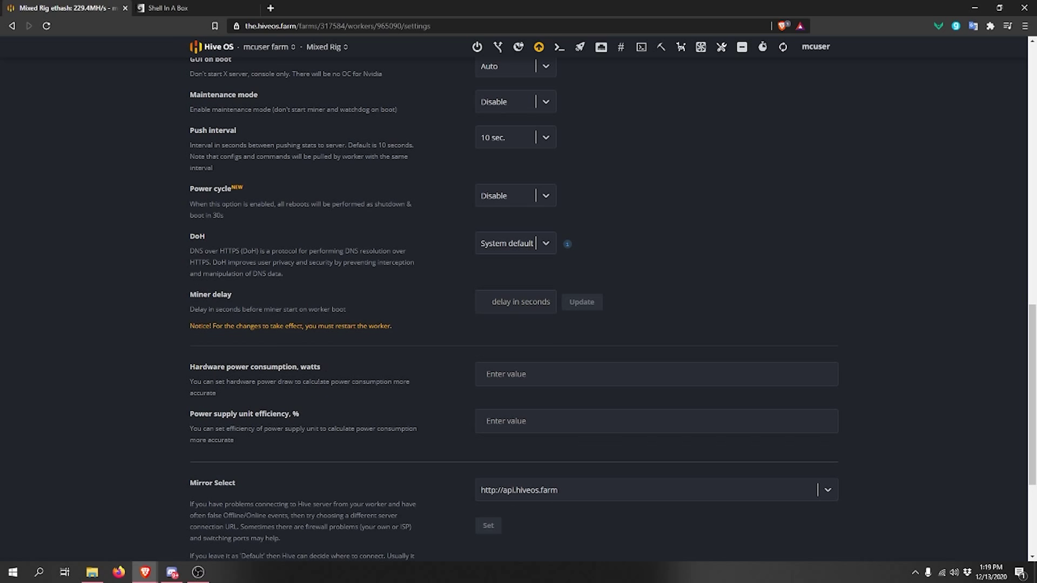
Examine the worker's power supply efficiency and hardware power consumption settings, and the wattage in the rig's header
{"action": "left_click_drag", "start_coordinate": [313, 417], "coordinate": [191, 414]}
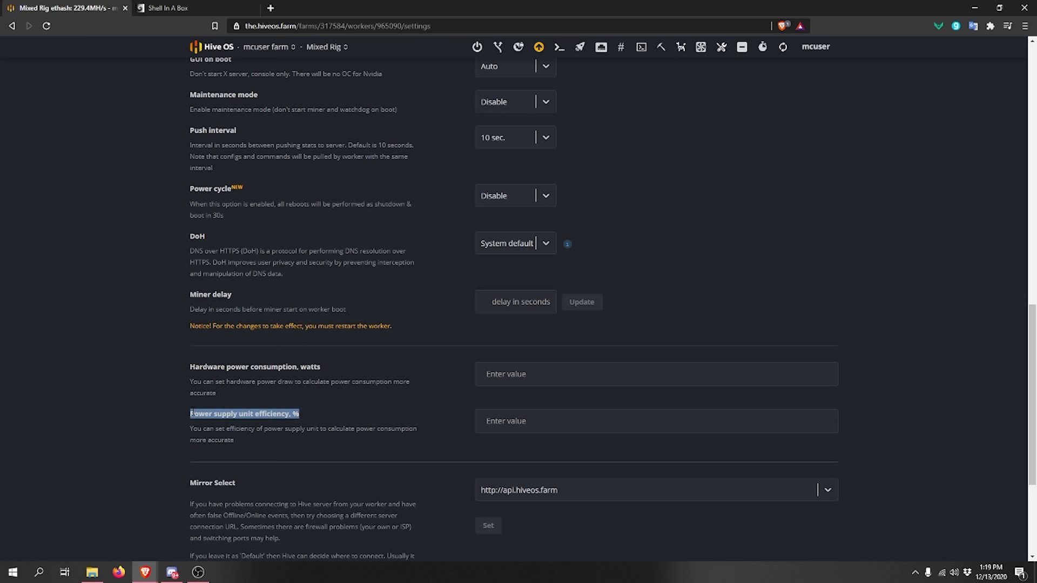
{"action": "left_click", "coordinate": [508, 424]}
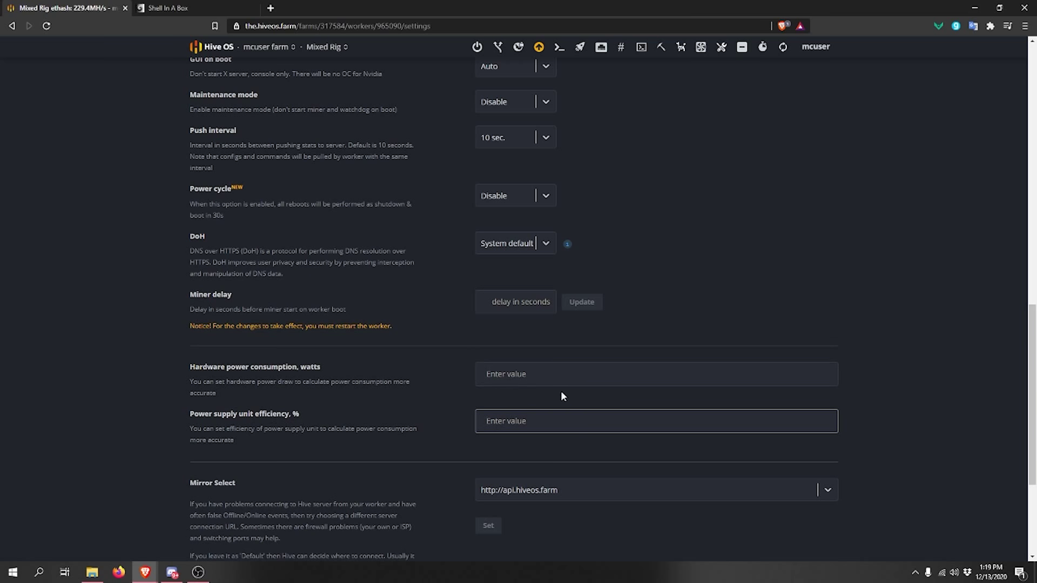
{"action": "left_click_drag", "start_coordinate": [320, 367], "coordinate": [190, 363]}
{"action": "left_click", "coordinate": [192, 364]}
{"action": "scroll", "coordinate": [694, 329], "scroll_direction": "up", "scroll_amount": 9}
{"action": "scroll", "coordinate": [695, 323], "scroll_direction": "up", "scroll_amount": 5}
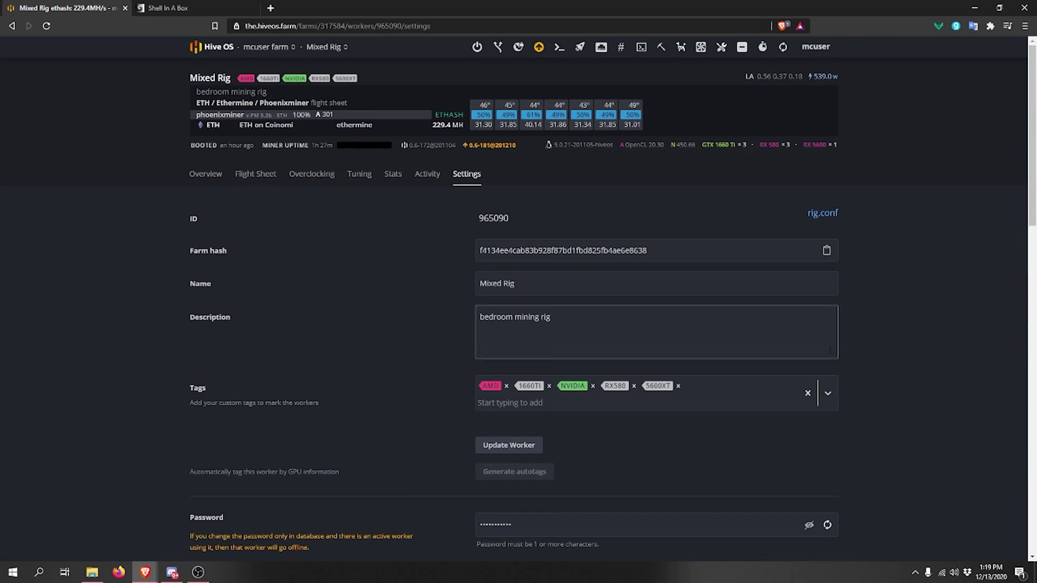
{"action": "left_click", "coordinate": [812, 75]}
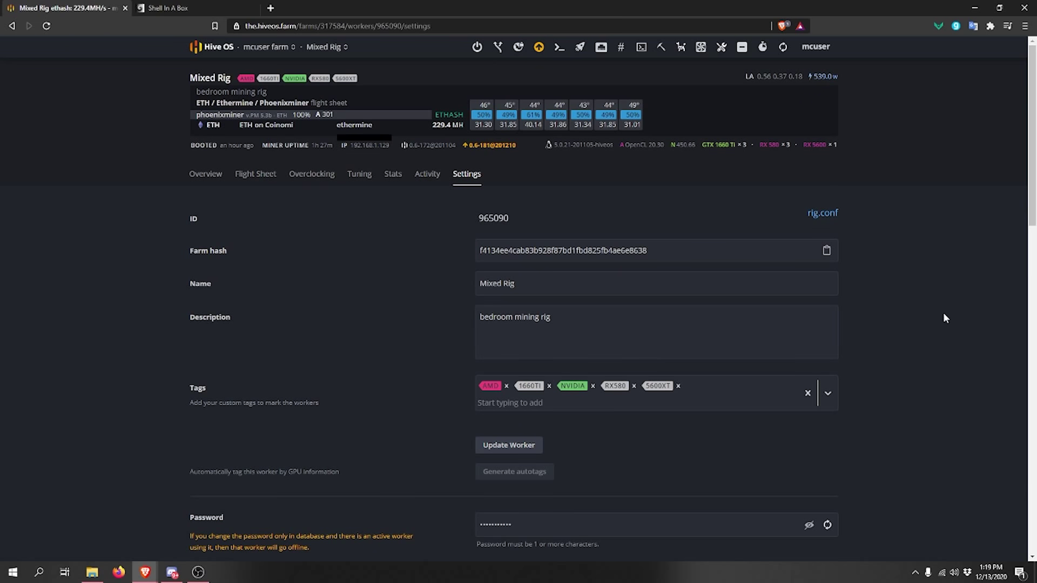
Set the worker's hardware power consumption to 300 watts and check the rig's wattage on its overview
{"action": "scroll", "coordinate": [904, 375], "scroll_direction": "down", "scroll_amount": 15}
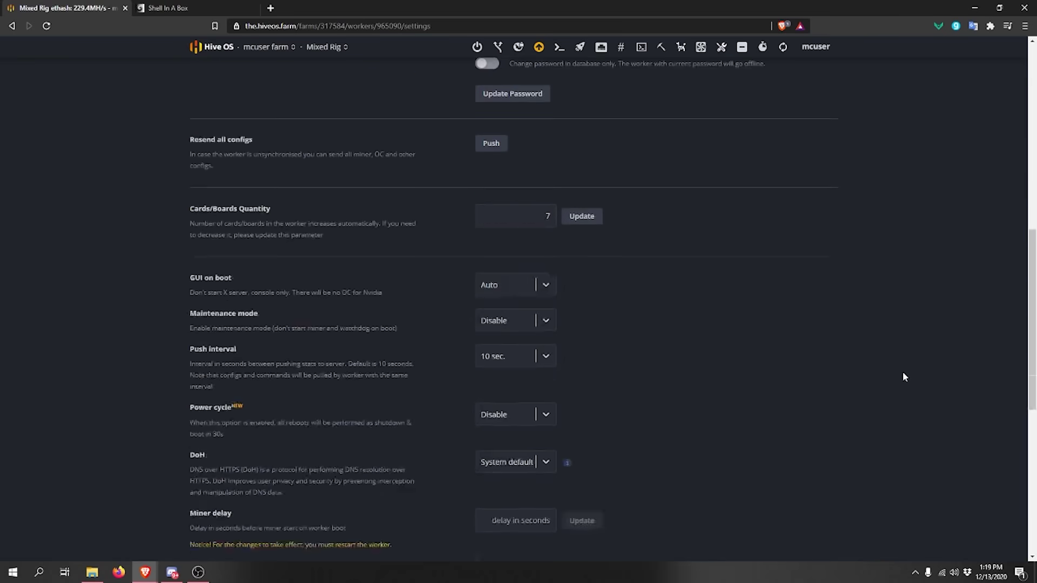
{"action": "left_click", "coordinate": [554, 215]}
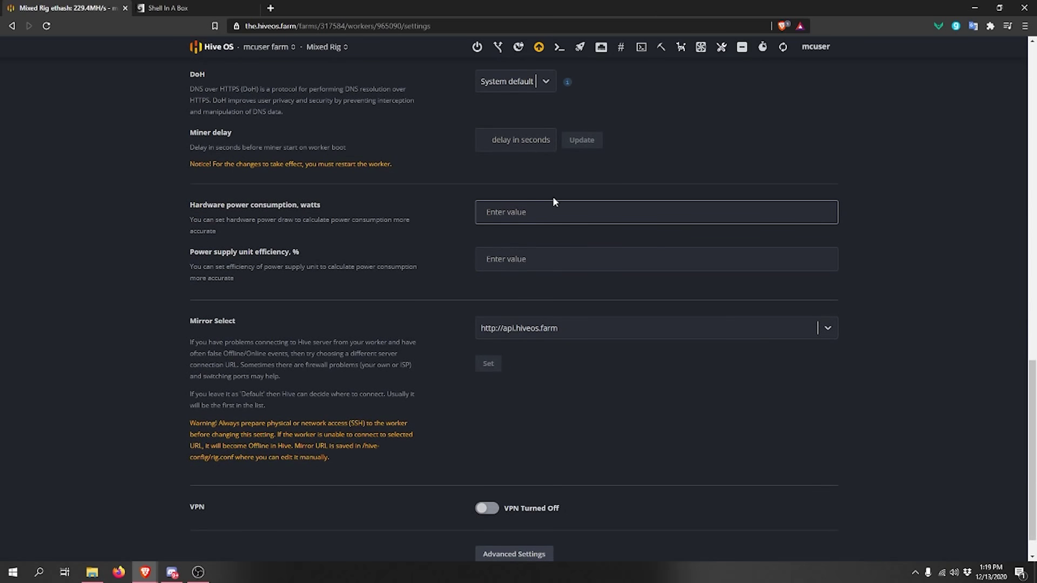
{"action": "type", "text": "300"}
{"action": "left_click", "coordinate": [816, 212]}
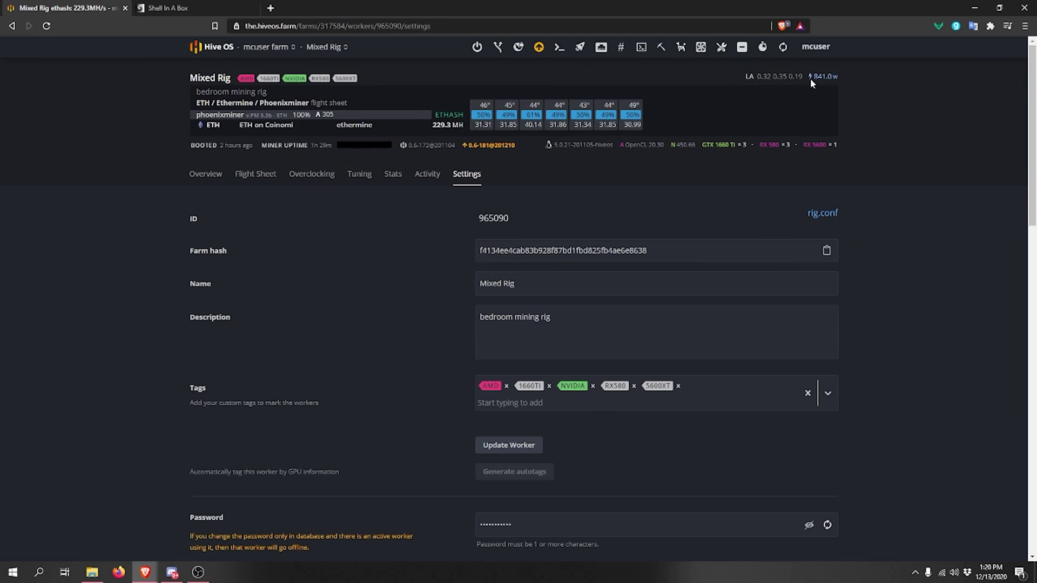
{"action": "left_click", "coordinate": [446, 128]}
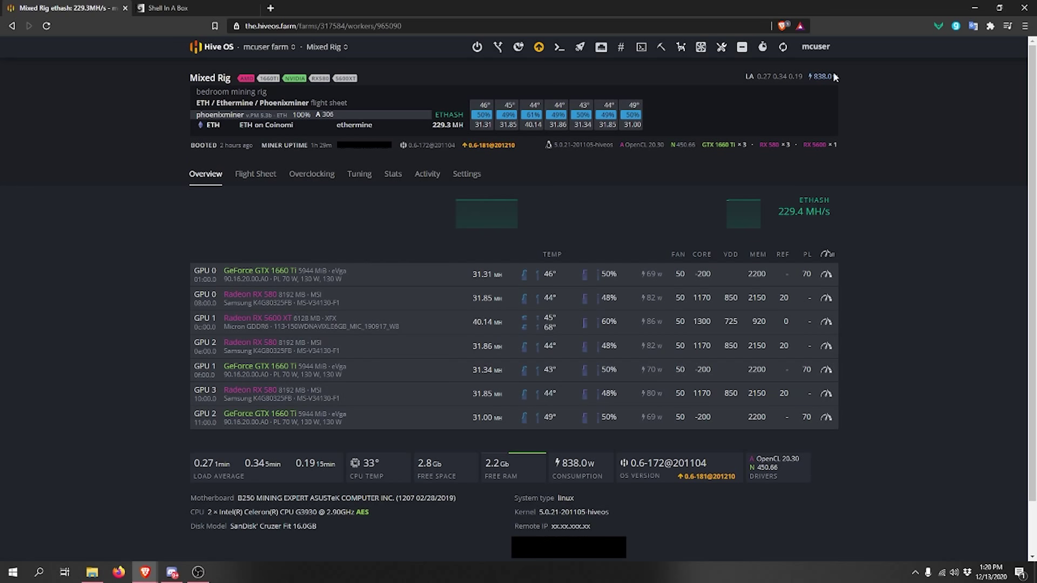
{"action": "left_click_drag", "start_coordinate": [841, 76], "coordinate": [814, 77]}
Set the electricity price in the farm's settings to 0.10 $/kWh
{"action": "left_click", "coordinate": [258, 46]}
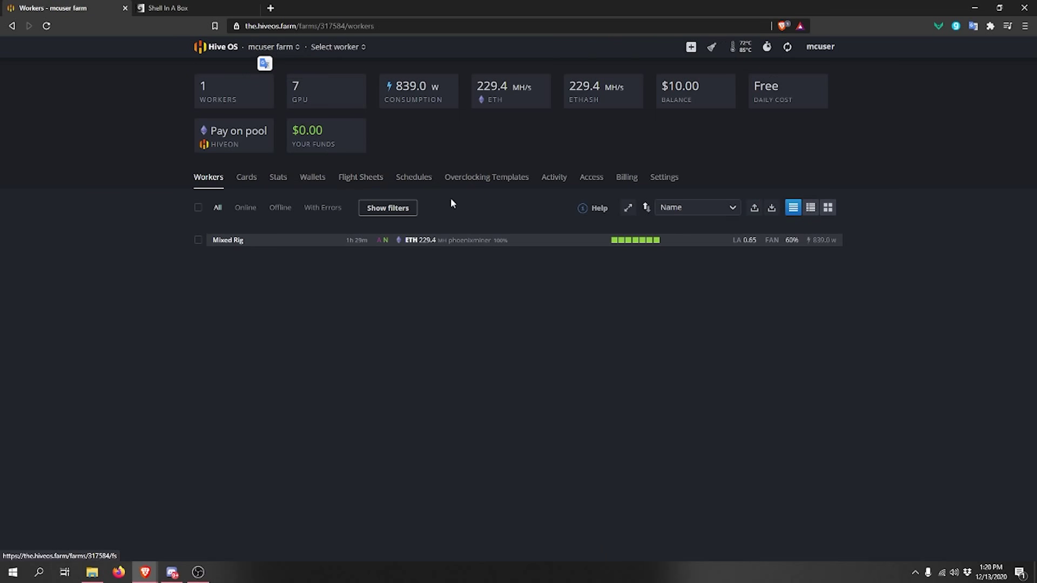
{"action": "left_click", "coordinate": [664, 179]}
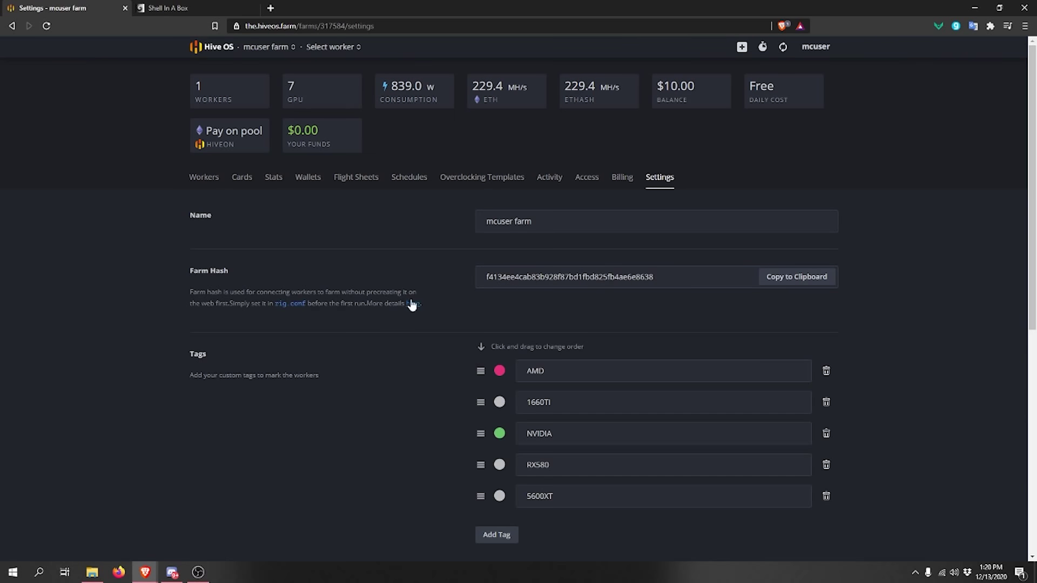
{"action": "scroll", "coordinate": [399, 316], "scroll_direction": "down", "scroll_amount": 8}
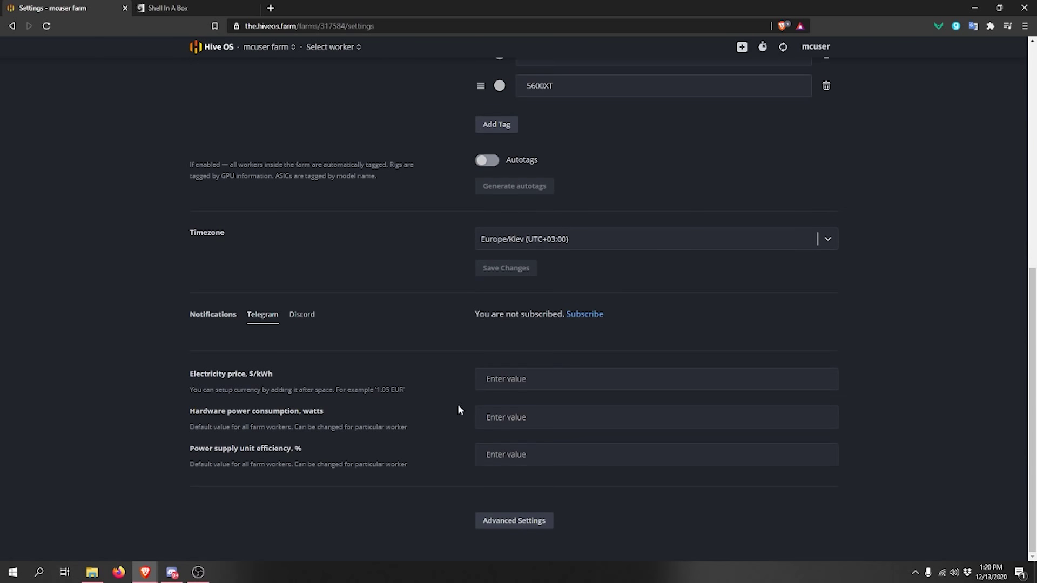
{"action": "left_click", "coordinate": [550, 381]}
{"action": "left_click_drag", "start_coordinate": [408, 390], "coordinate": [251, 374]}
{"action": "left_click", "coordinate": [251, 374]}
{"action": "left_click", "coordinate": [531, 371]}
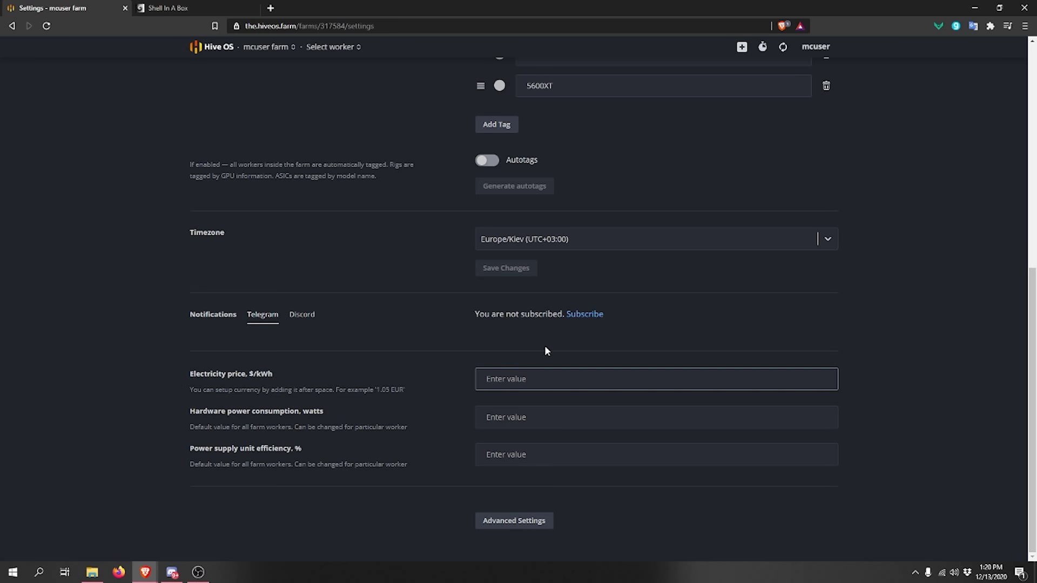
{"action": "type", "text": "0.18"}
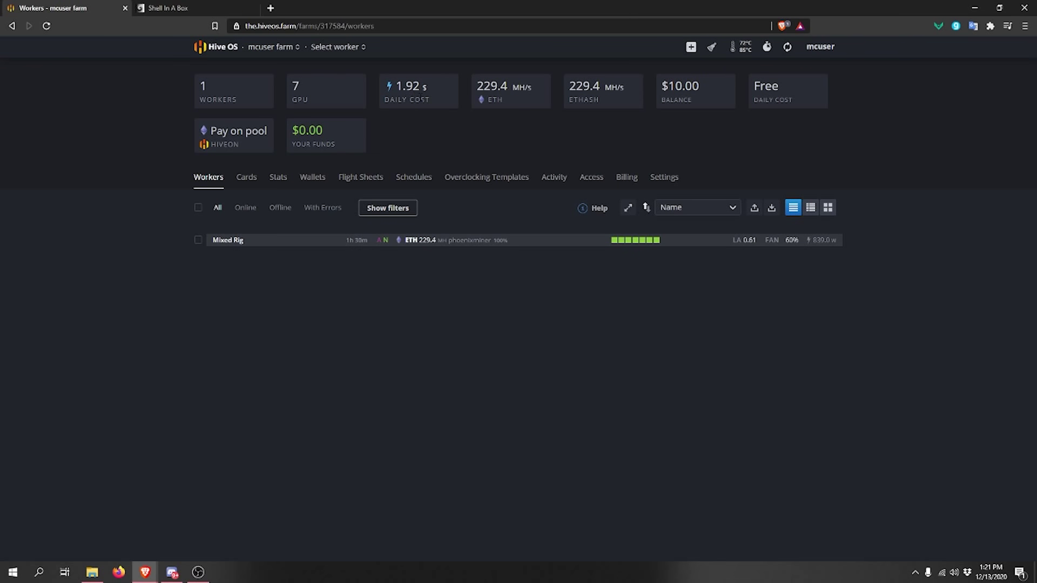
Examine the farm's daily cost figure and its default hardware power consumption setting, and switch the figure back to watts
{"action": "left_click", "coordinate": [417, 97]}
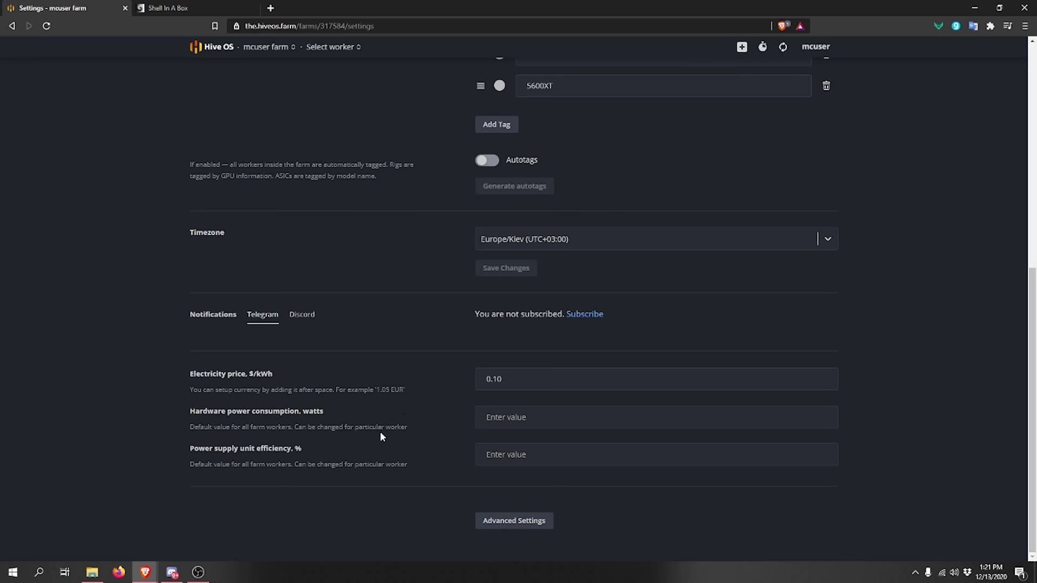
{"action": "left_click", "coordinate": [498, 419]}
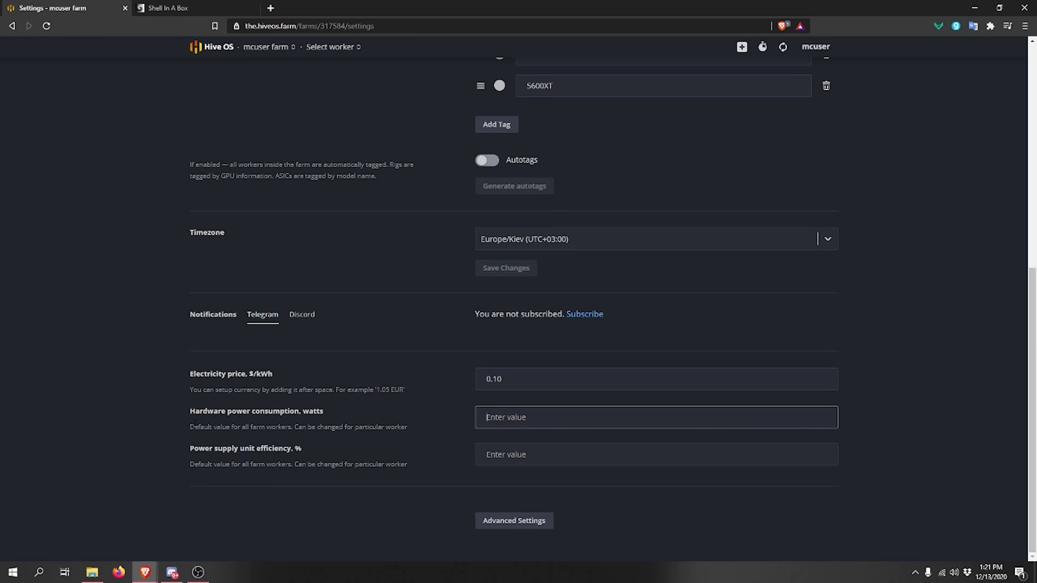
{"action": "left_click_drag", "start_coordinate": [194, 421], "coordinate": [397, 427]}
{"action": "left_click", "coordinate": [530, 416]}
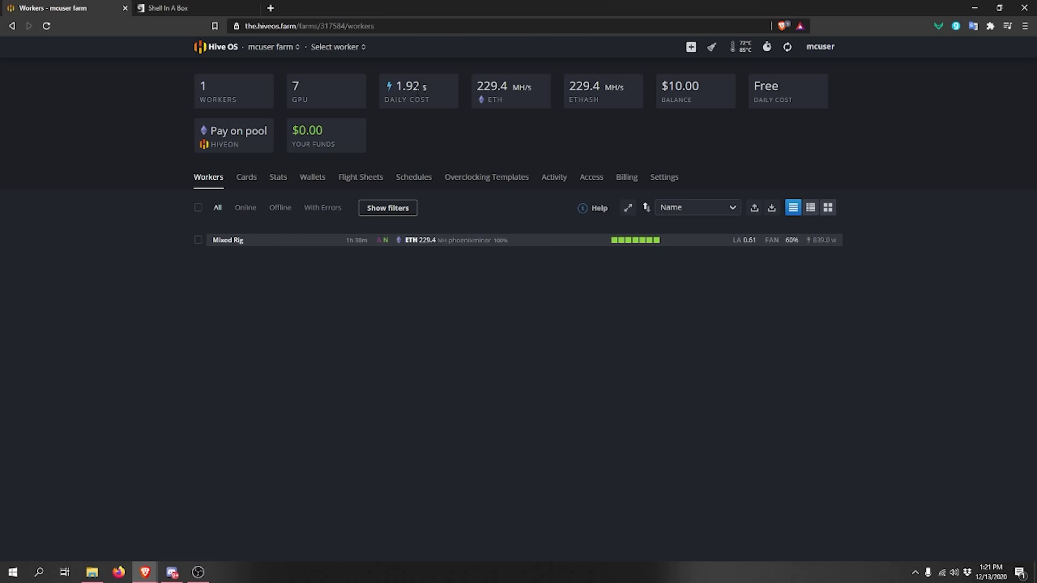
{"action": "left_click", "coordinate": [417, 88]}
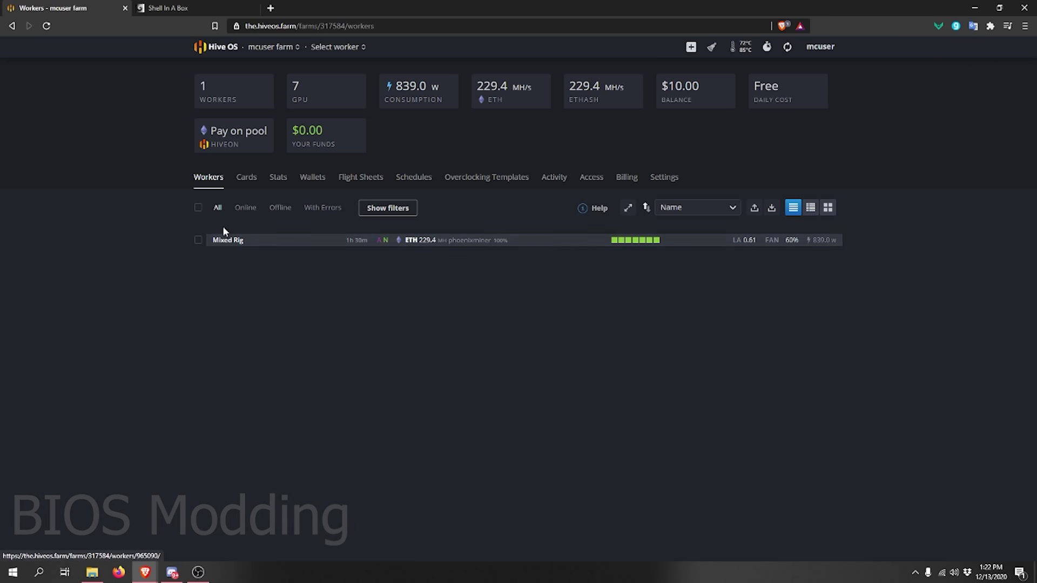
View the VBIOS download options for the Radeon RX 5600 XT among the farm's cards, and close them without downloading
{"action": "left_click", "coordinate": [250, 178]}
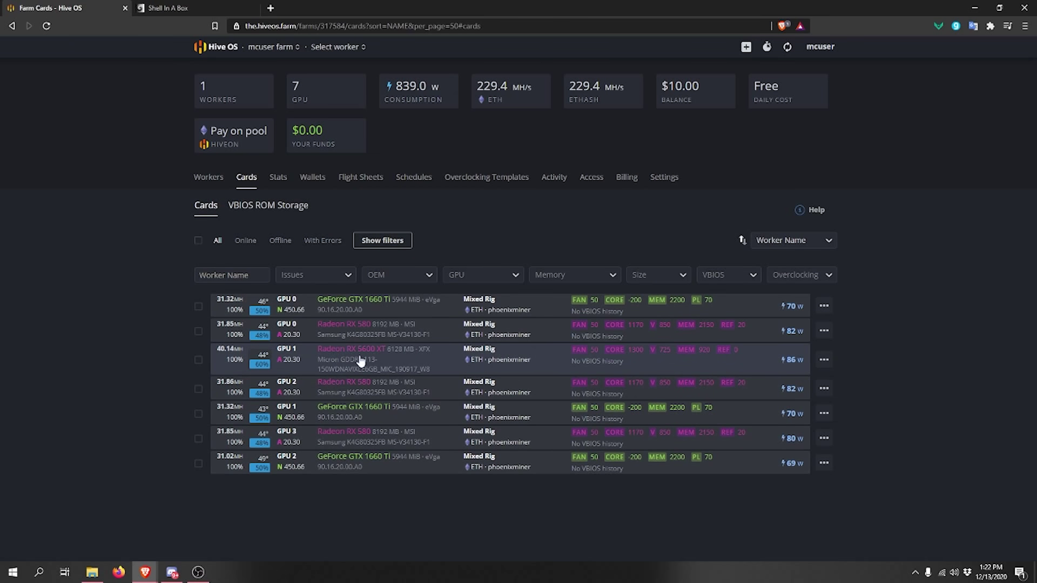
{"action": "left_click", "coordinate": [827, 360]}
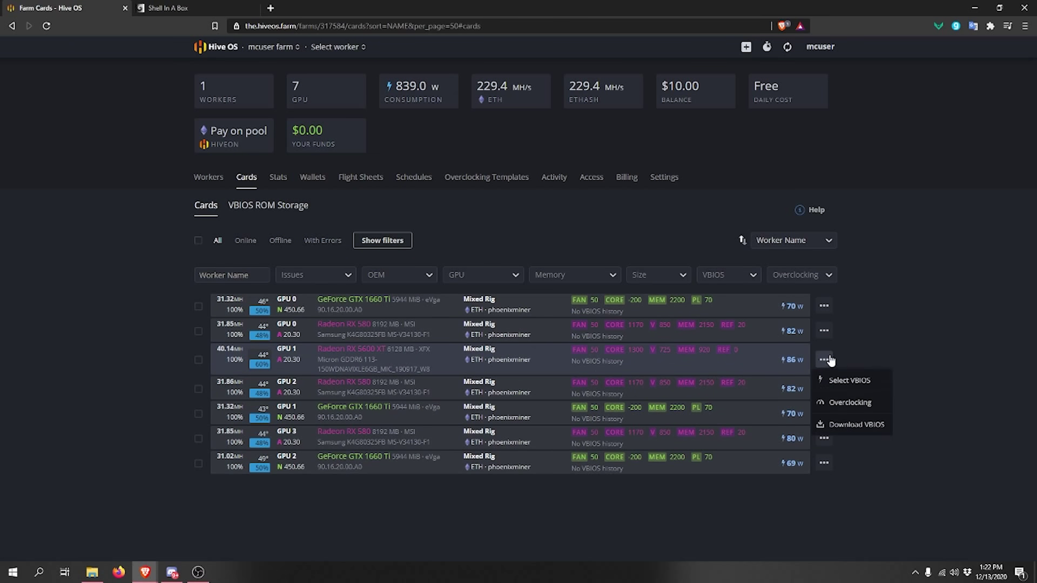
{"action": "left_click", "coordinate": [851, 426]}
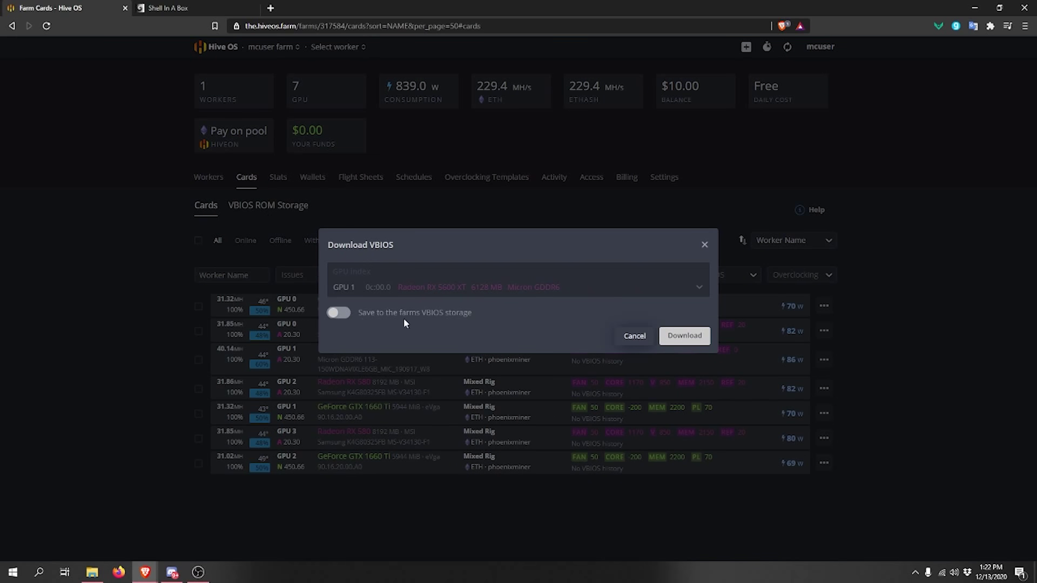
{"action": "left_click", "coordinate": [628, 341]}
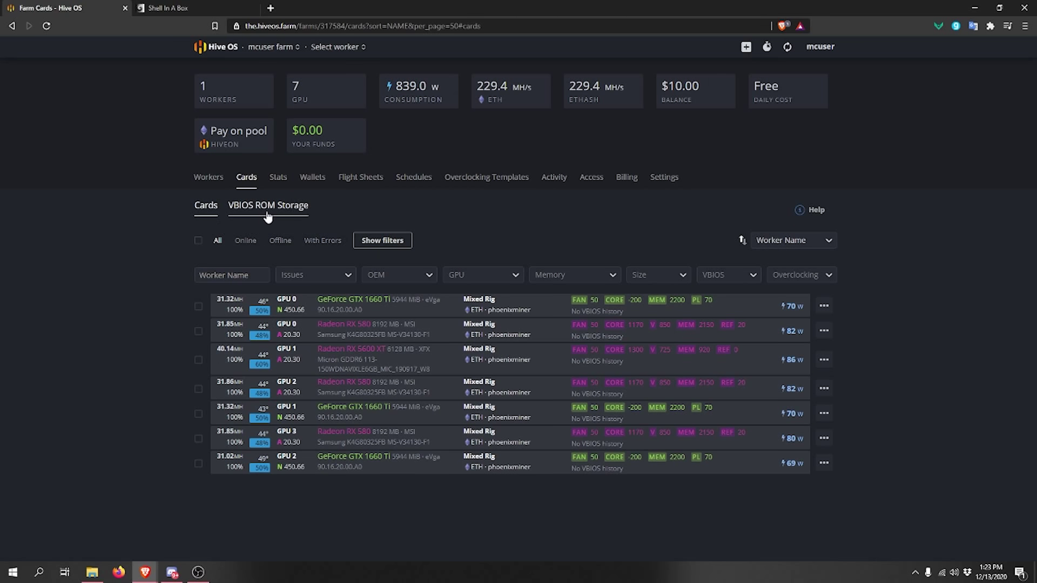
View the upload form for adding a VBIOS in the farm's VBIOS ROM storage, and cancel it
{"action": "left_click", "coordinate": [244, 207]}
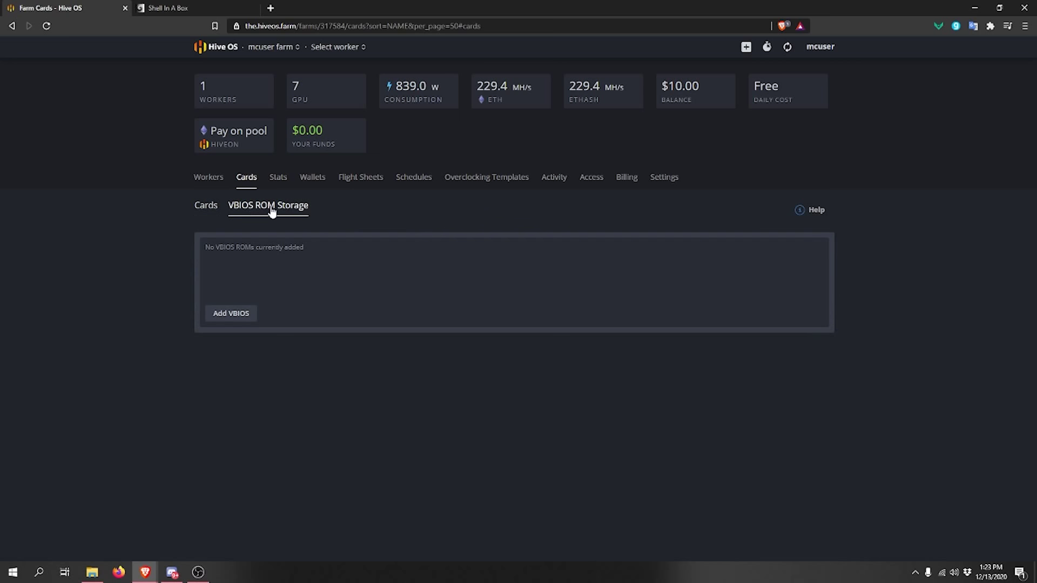
{"action": "left_click", "coordinate": [229, 312]}
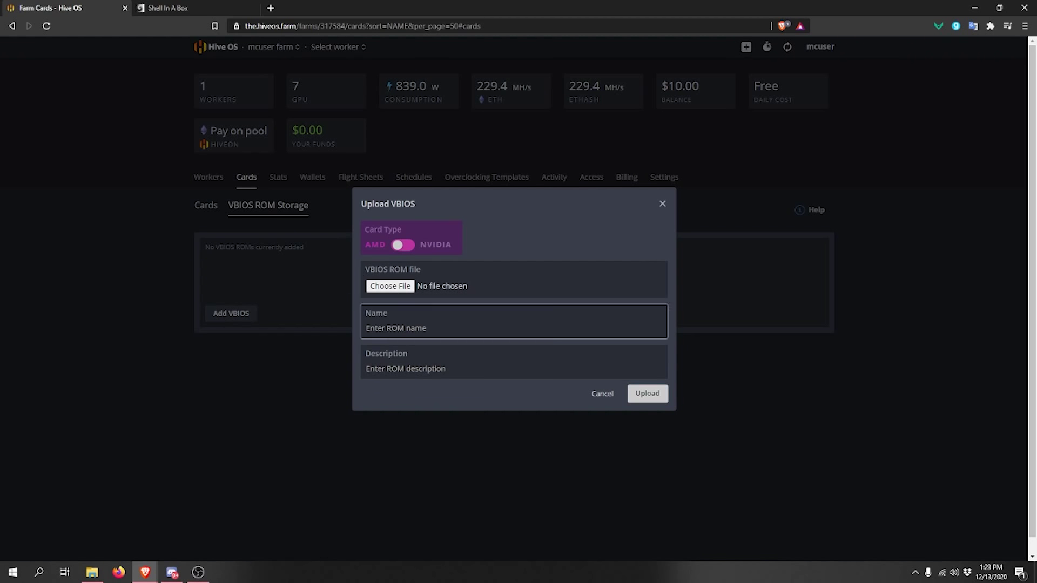
{"action": "left_click", "coordinate": [596, 397]}
Return to the farm's card list and open the VBIOS selection for the Radeon RX 5600 XT
{"action": "left_click", "coordinate": [206, 206]}
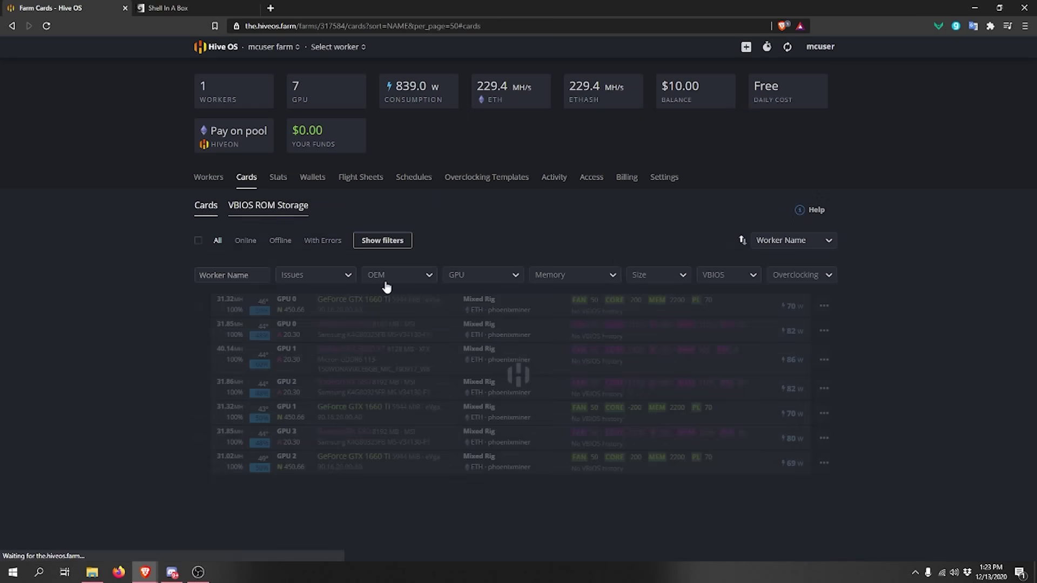
{"action": "left_click", "coordinate": [827, 363]}
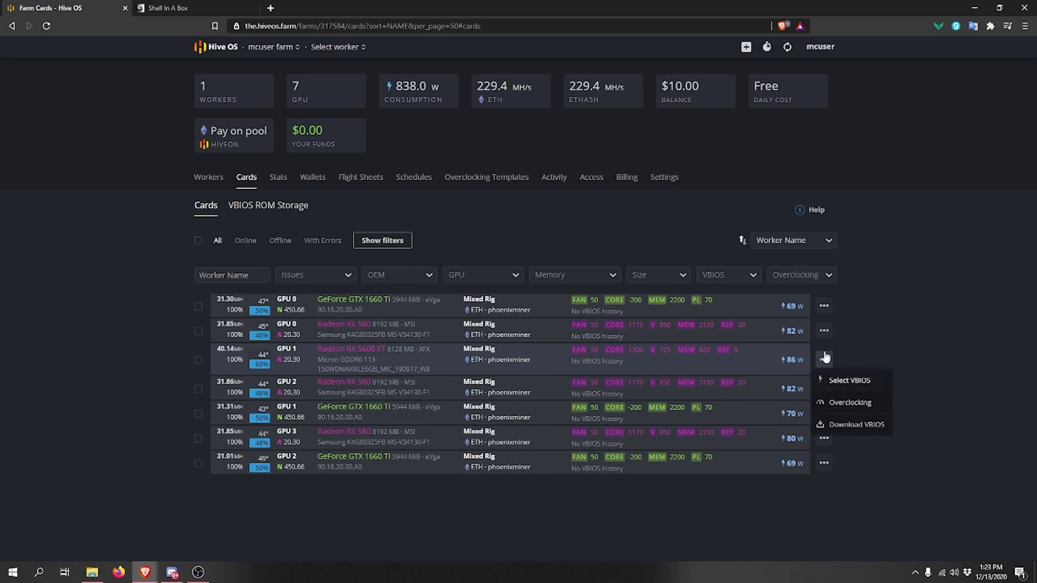
{"action": "left_click", "coordinate": [851, 382]}
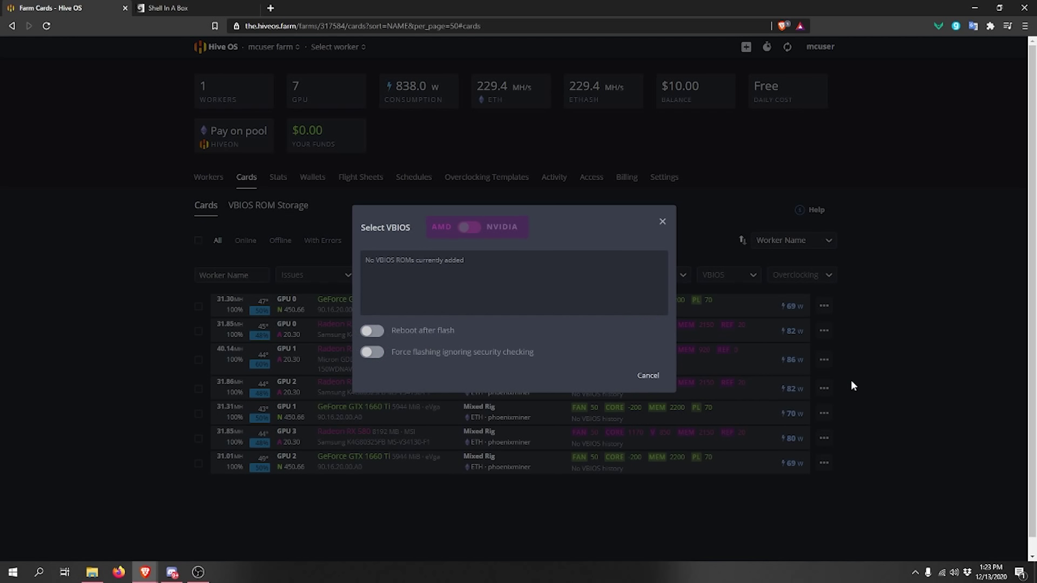
Examine the VBIOS selection list and its flashing options for the Radeon RX 5600 XT, and cancel without flashing
{"action": "left_click_drag", "start_coordinate": [515, 296], "coordinate": [411, 291]}
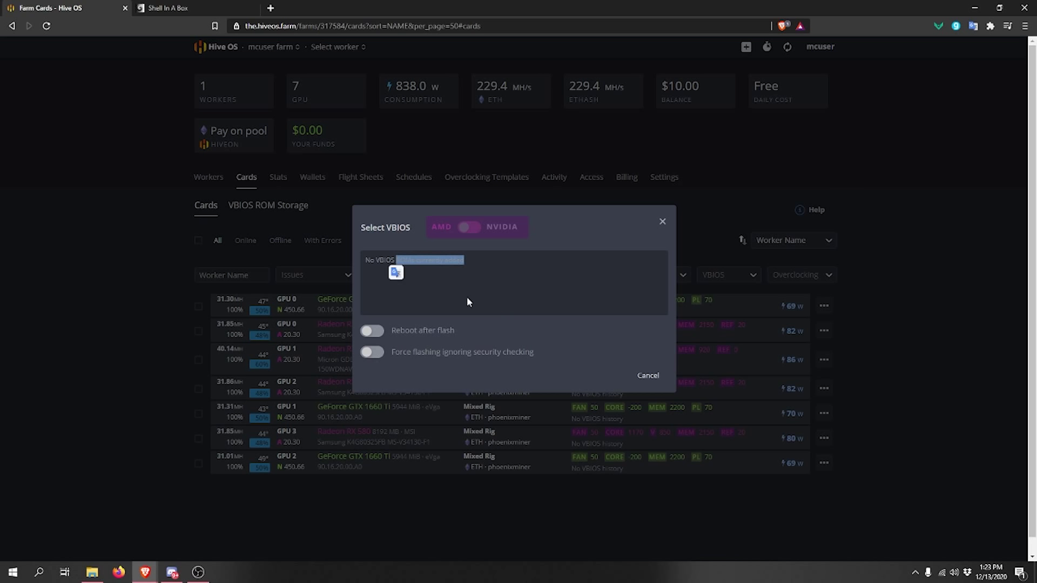
{"action": "left_click", "coordinate": [400, 303]}
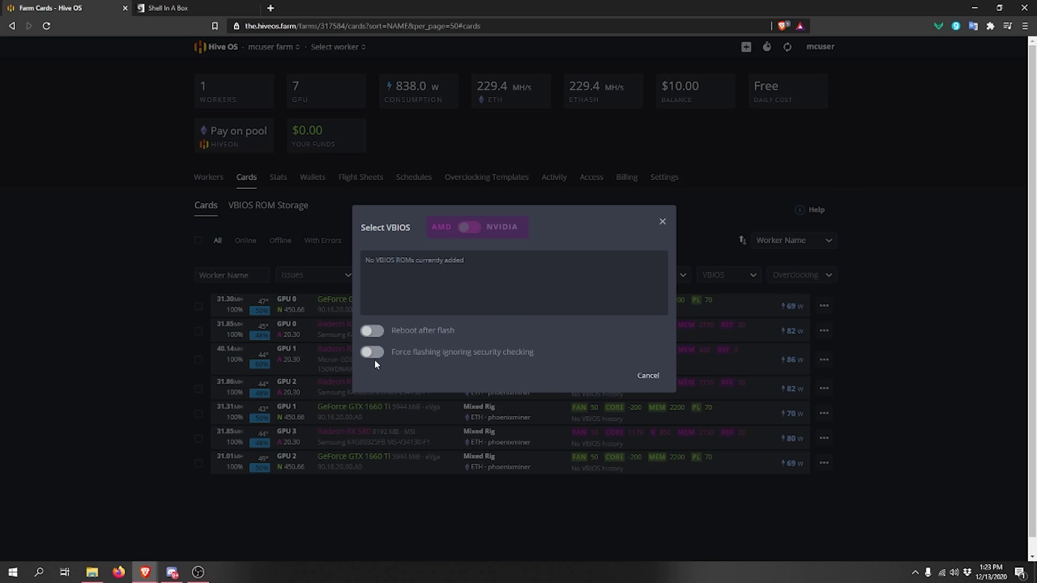
{"action": "left_click", "coordinate": [646, 374]}
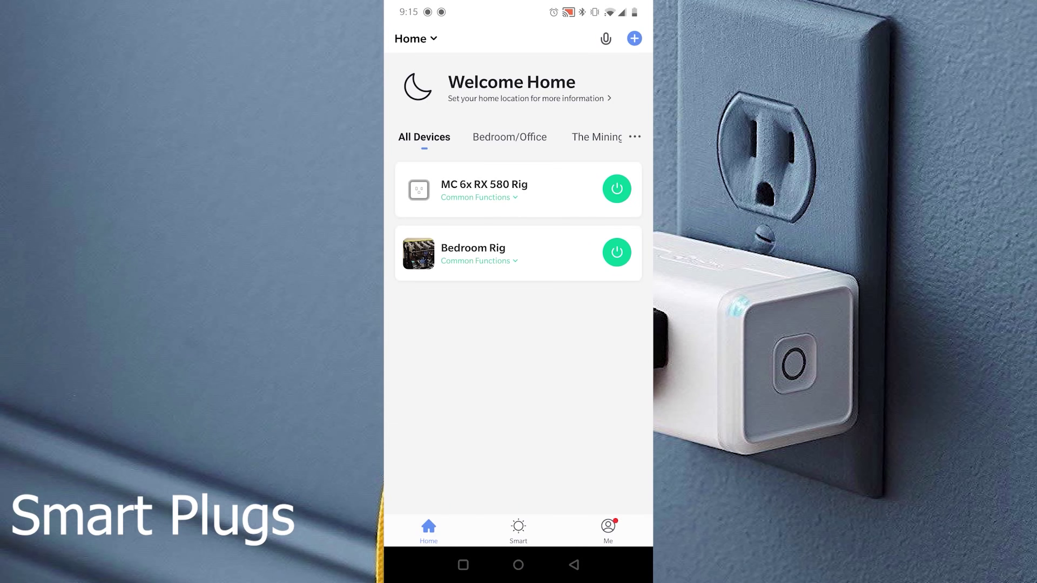
In the phone's smart plug app, open the Bedroom Rig plug, view its electrical quantity statistics, and leave the statistics page
{"action": "left_click_drag", "start_coordinate": [604, 363], "coordinate": [618, 301]}
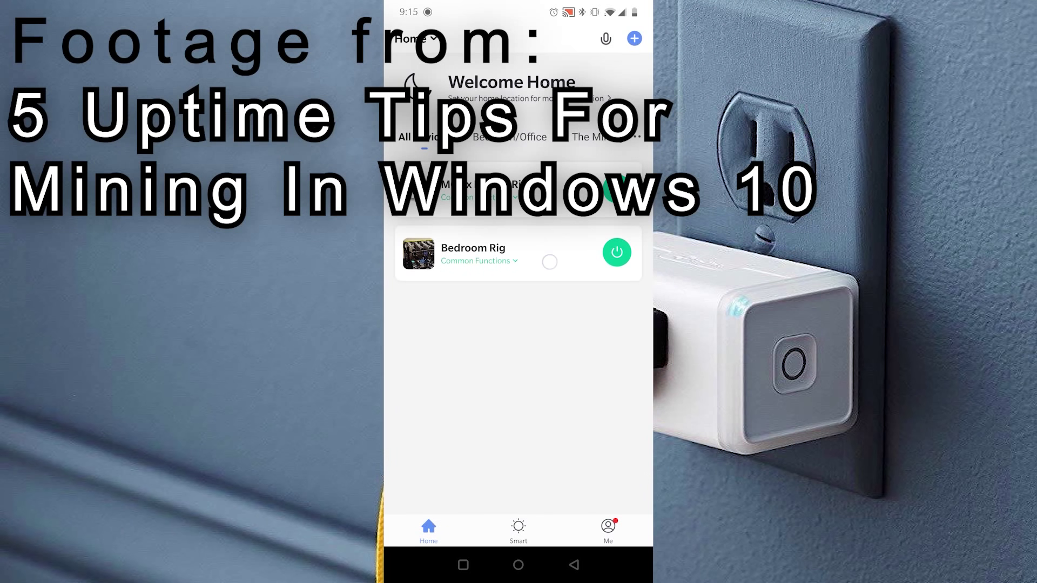
{"action": "left_click", "coordinate": [522, 247]}
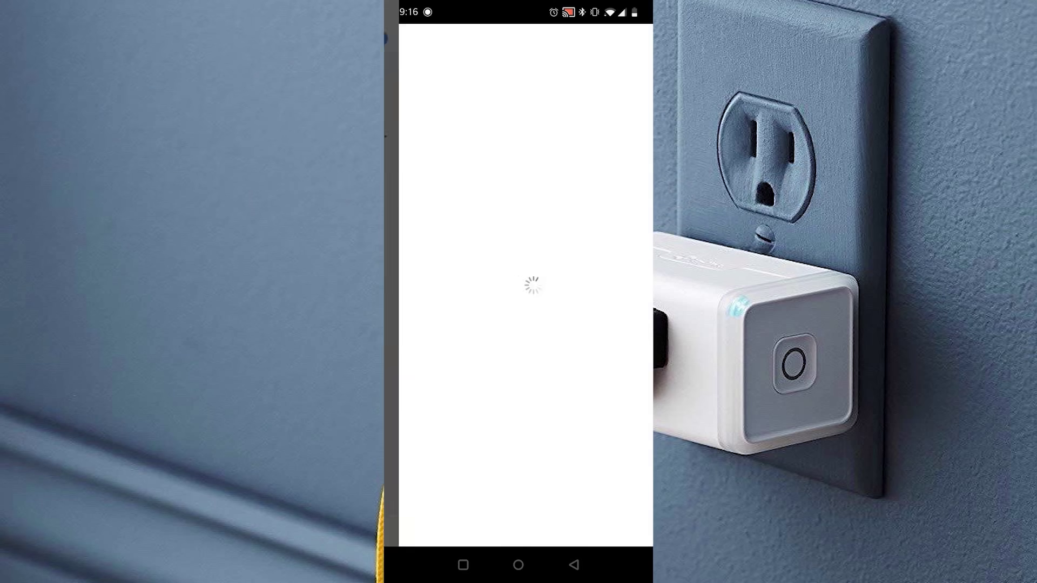
{"action": "left_click", "coordinate": [608, 486]}
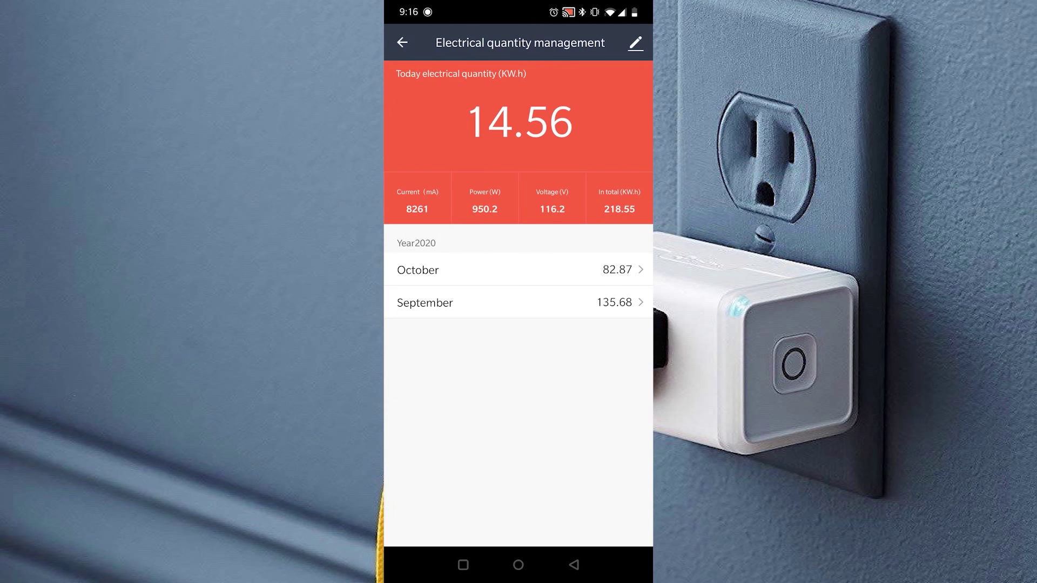
{"action": "left_click", "coordinate": [490, 201]}
{"action": "left_click", "coordinate": [402, 42]}
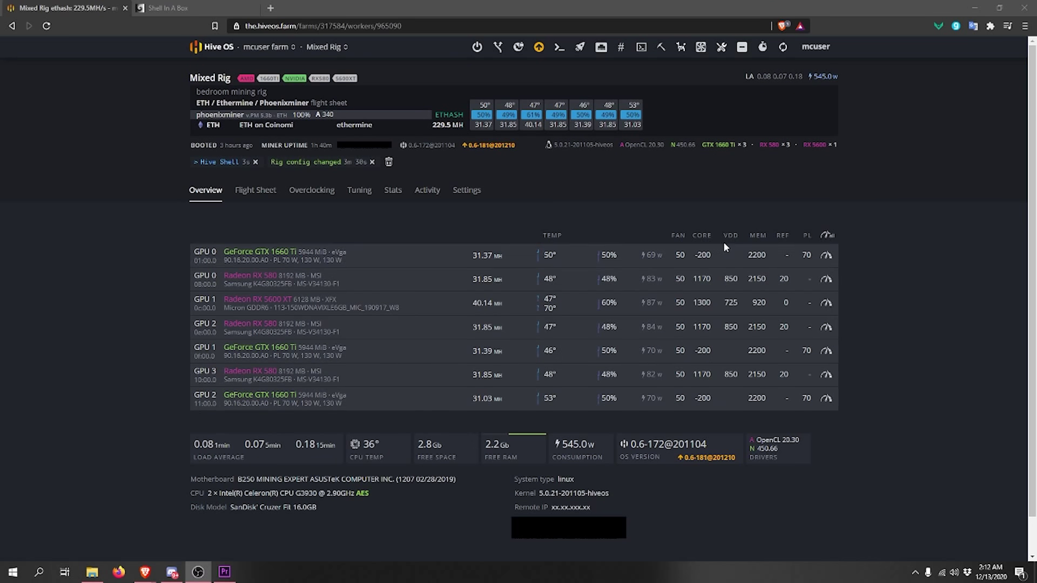
In the Mixed Rig's Hive OS overview, examine the memory clock settings of the first GTX 1660 Ti and RX 580
{"action": "left_click", "coordinate": [749, 255]}
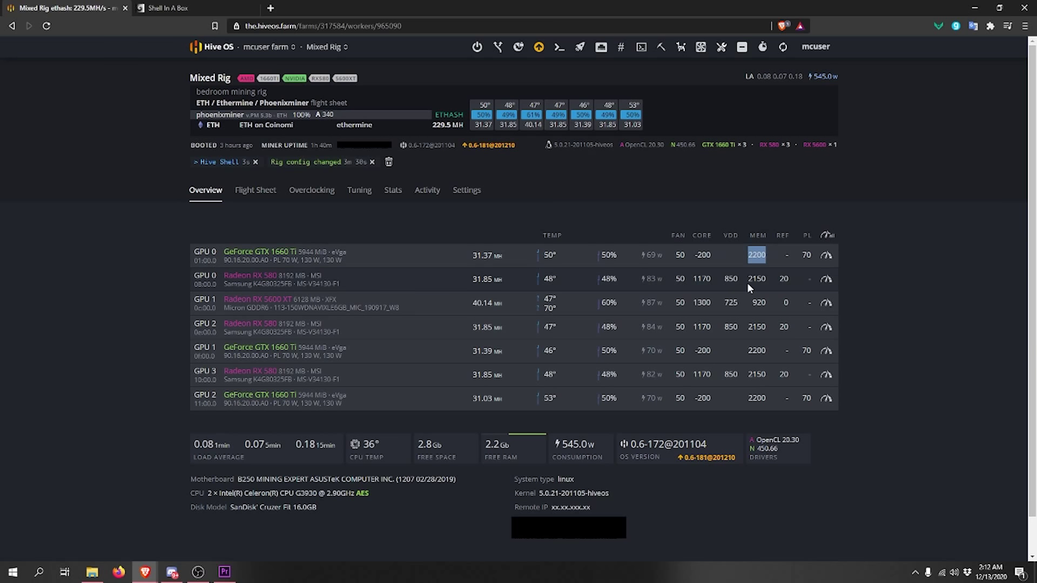
{"action": "left_click_drag", "start_coordinate": [747, 283], "coordinate": [762, 284]}
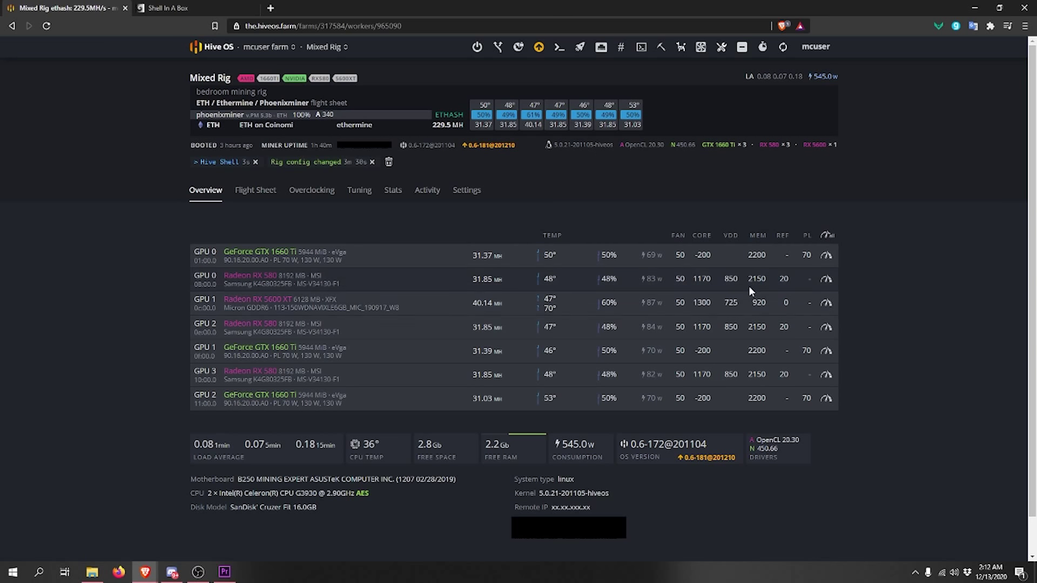